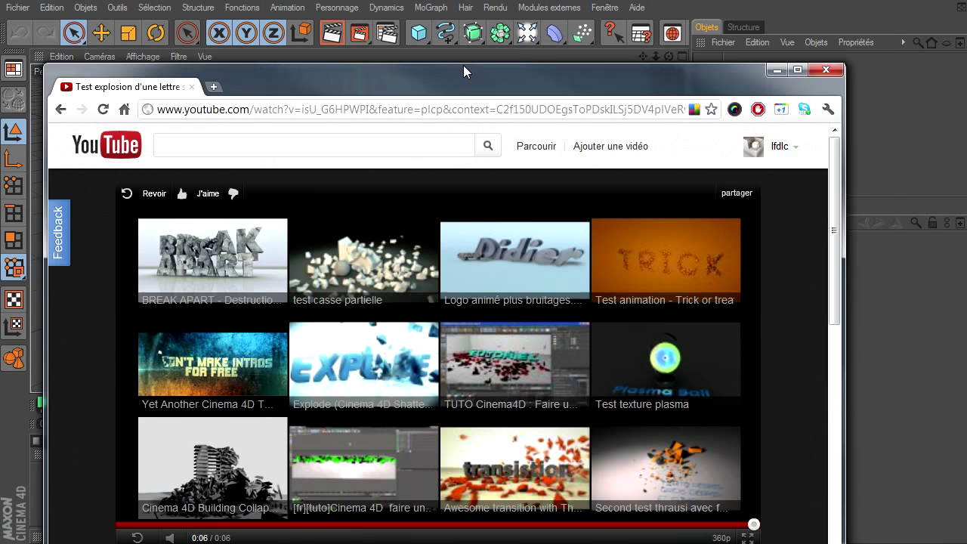
Replay the shattering kaboom demo on YouTube, then move the browser off screen to reveal Cinema 4D.
drag(463, 65, 497, 15)
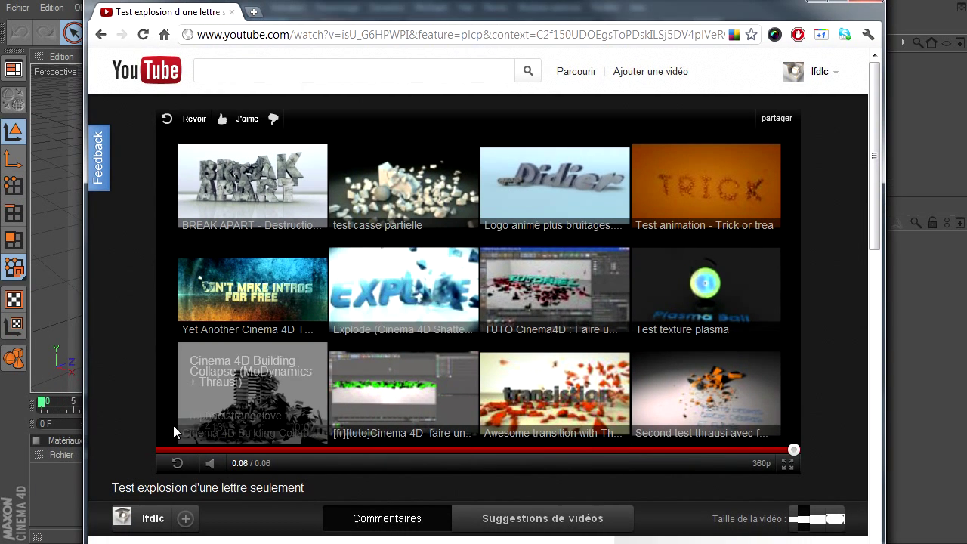
click(170, 463)
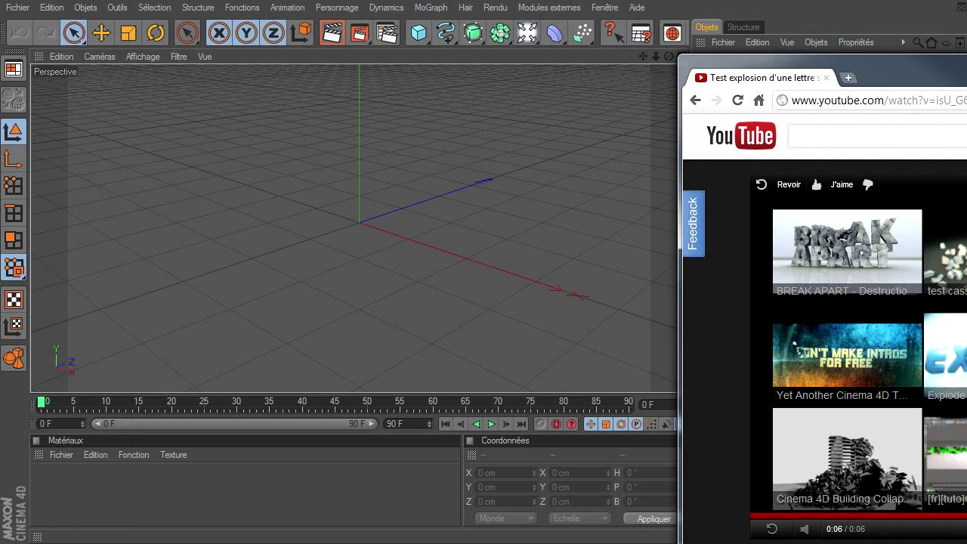
drag(439, 12, 966, 15)
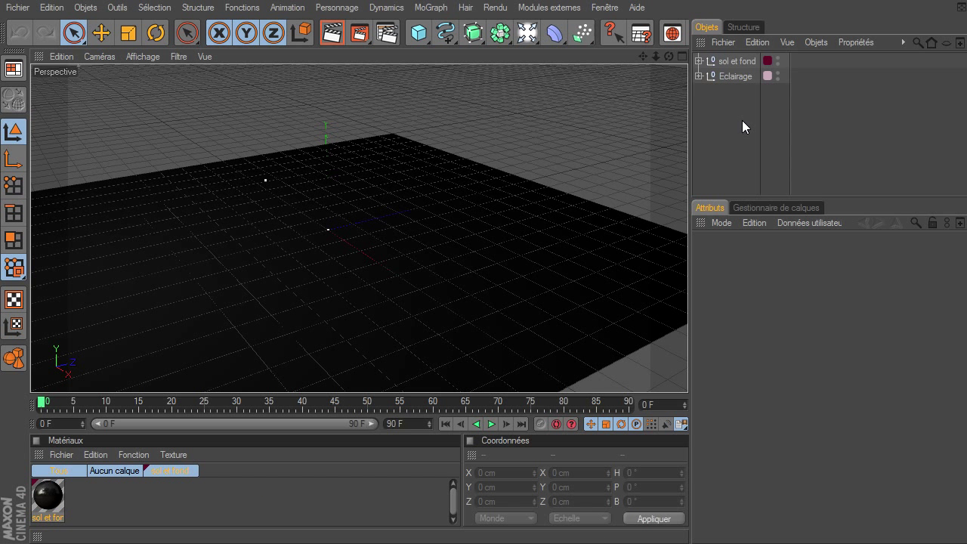
Add a MoGraph text object with a depth of 80 and centred alignment.
click(420, 8)
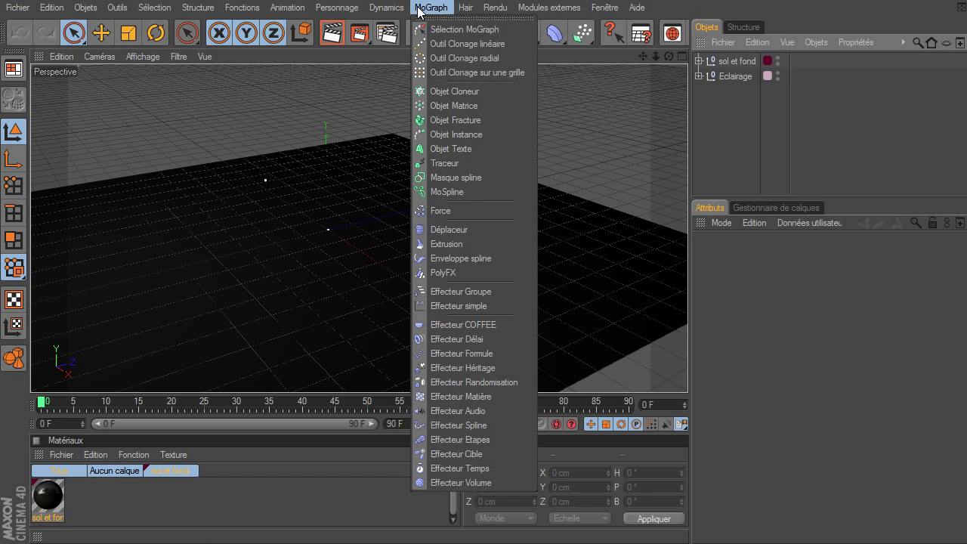
click(458, 149)
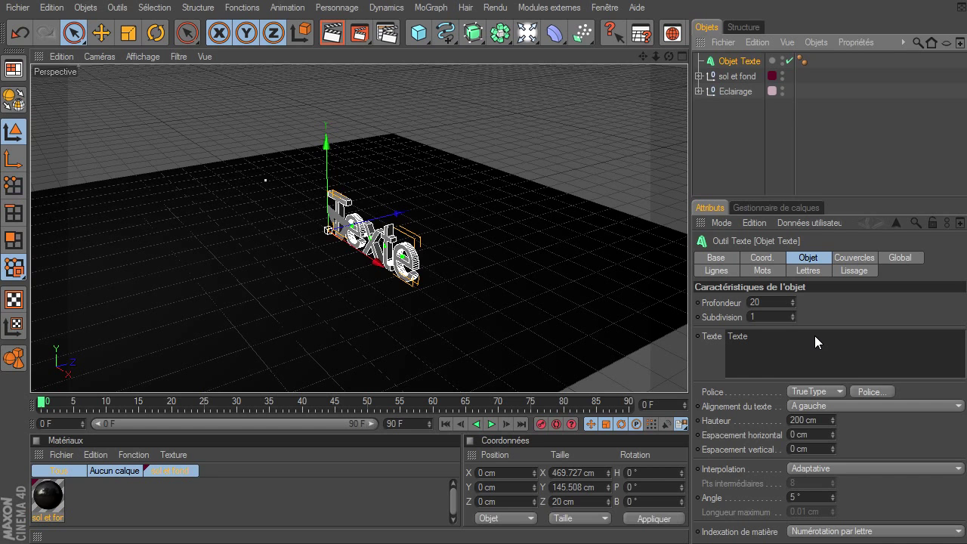
double_click(781, 305)
text(80)
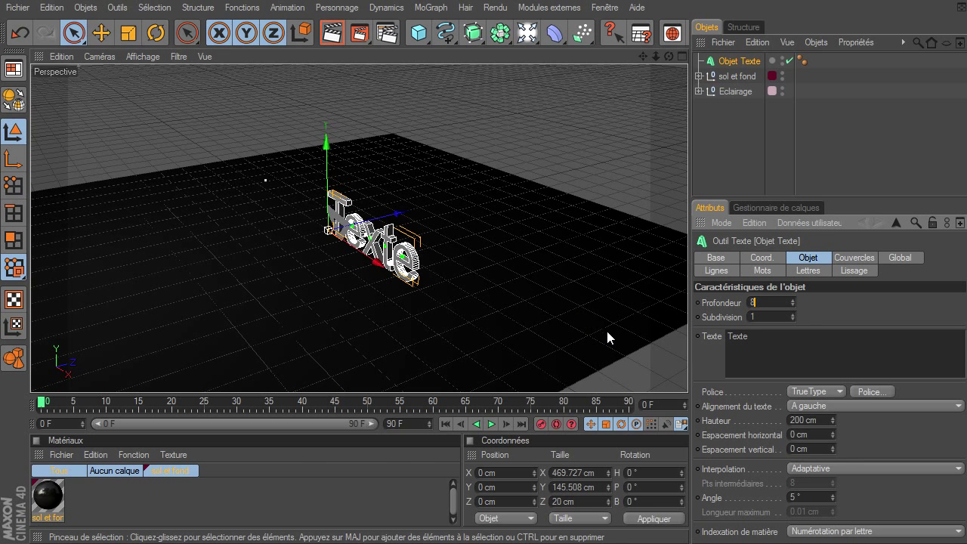
click(846, 407)
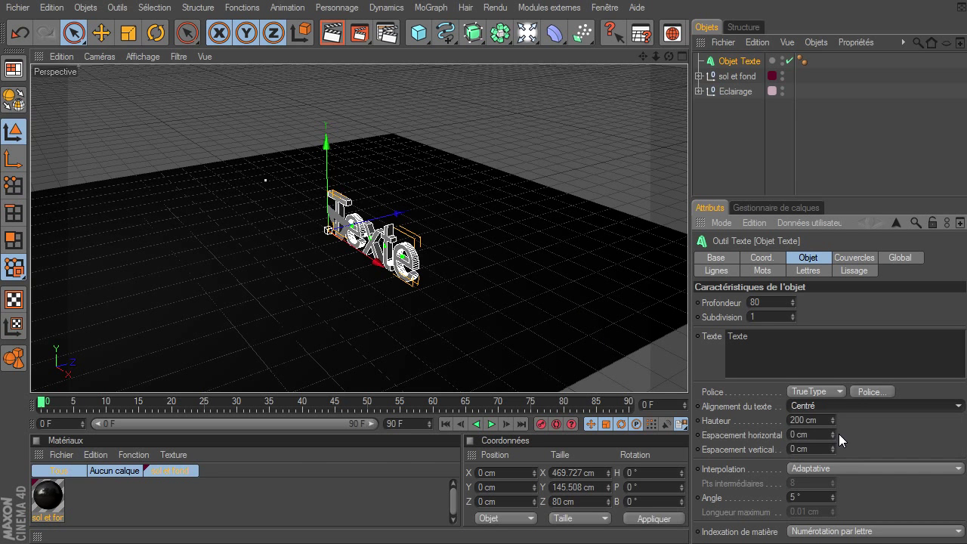
click(839, 436)
Set the text's font to Guardian and change its wording to kaboom.
click(872, 392)
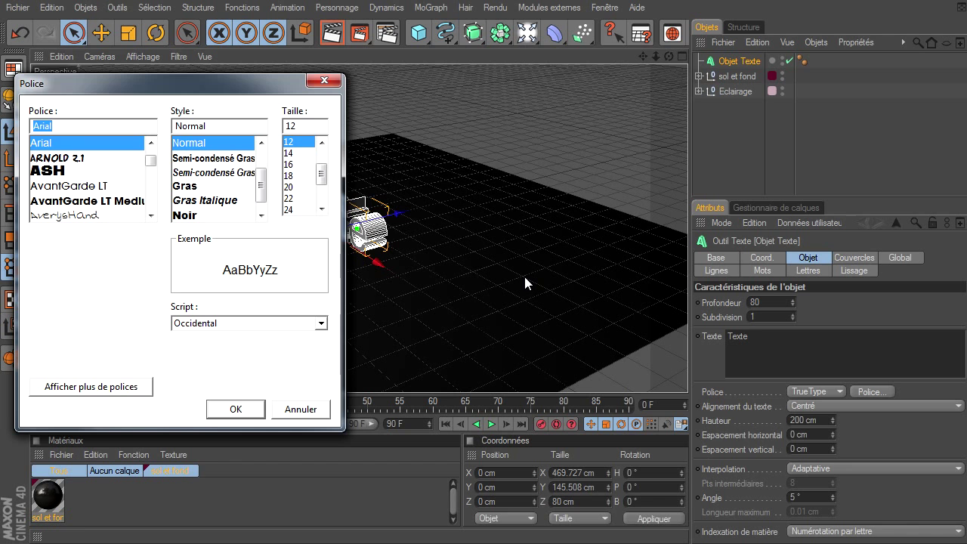
text(gu)
click(107, 144)
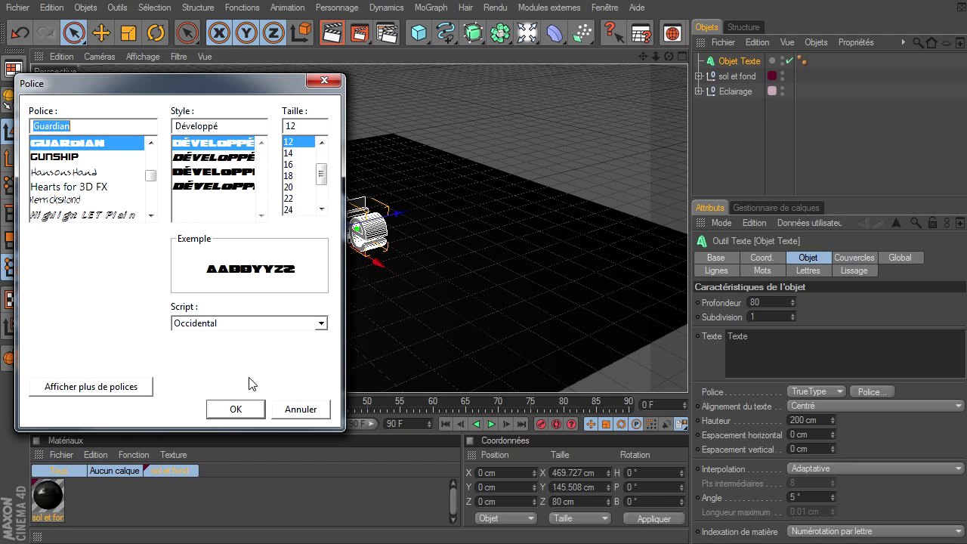
click(236, 409)
double_click(854, 344)
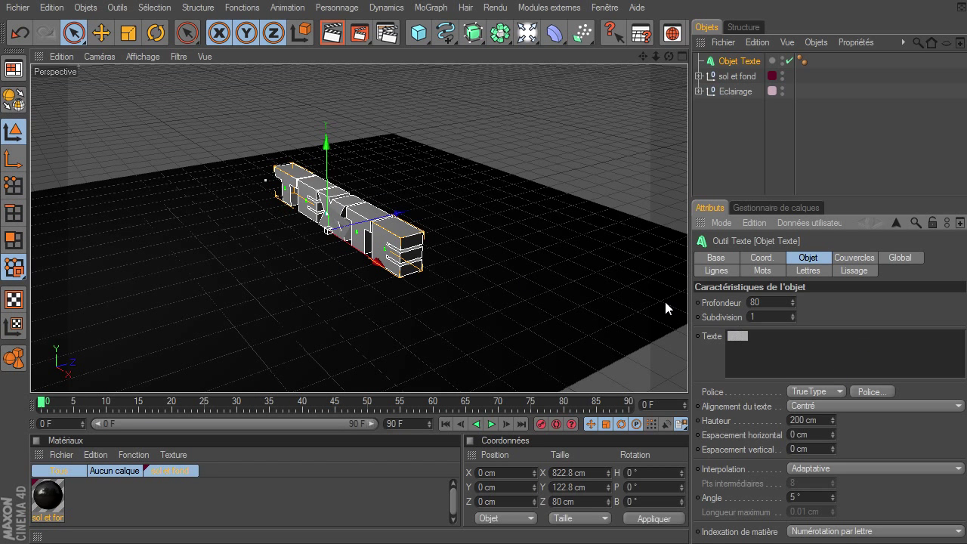
text(kaboom)
key(Return)
key(BackSpace)
Set both the start and end caps to Couvercle et biseau.
click(854, 257)
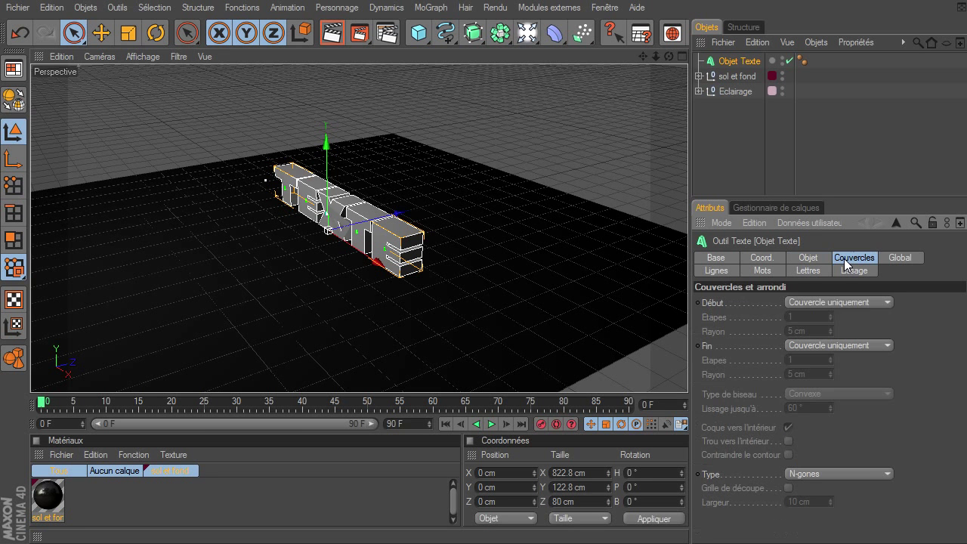
click(844, 305)
click(843, 361)
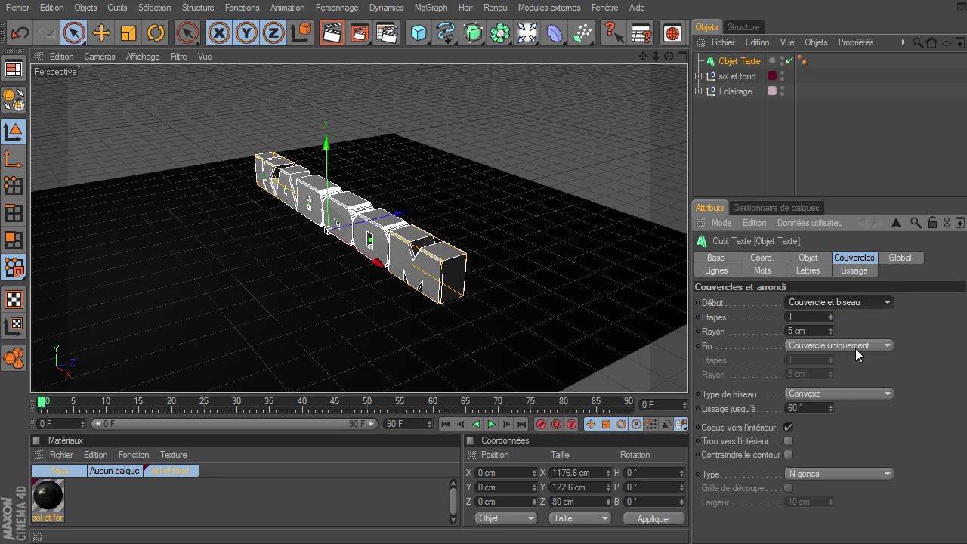
click(856, 346)
click(840, 403)
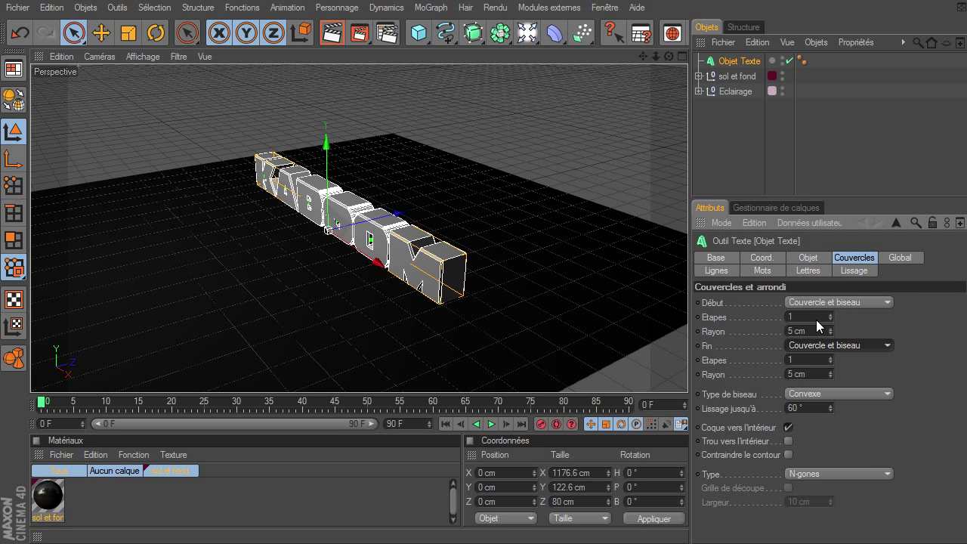
Give both bevels 3 steps and a 2 cm radius.
click(817, 321)
key(Tab)
text(2)
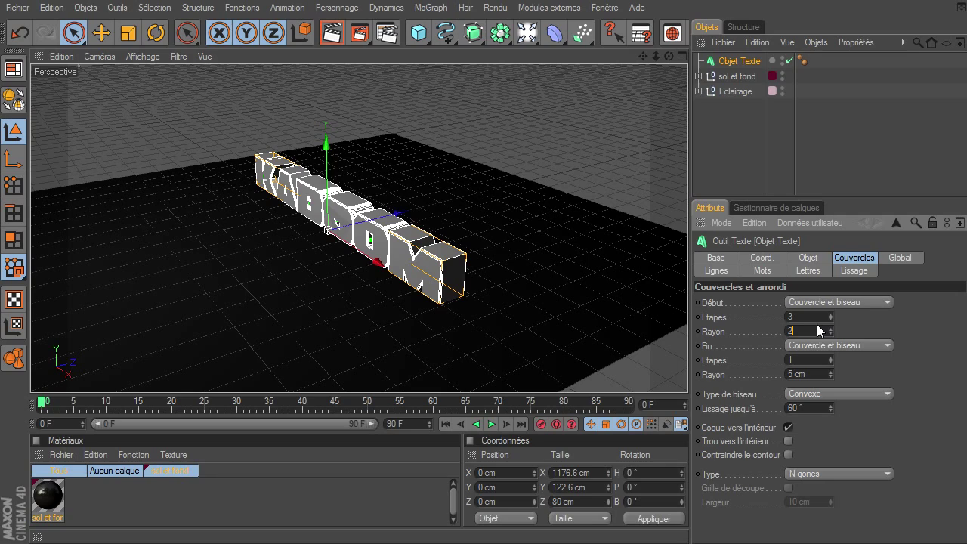
key(Tab)
text(3)
key(Tab)
text(2)
key(Return)
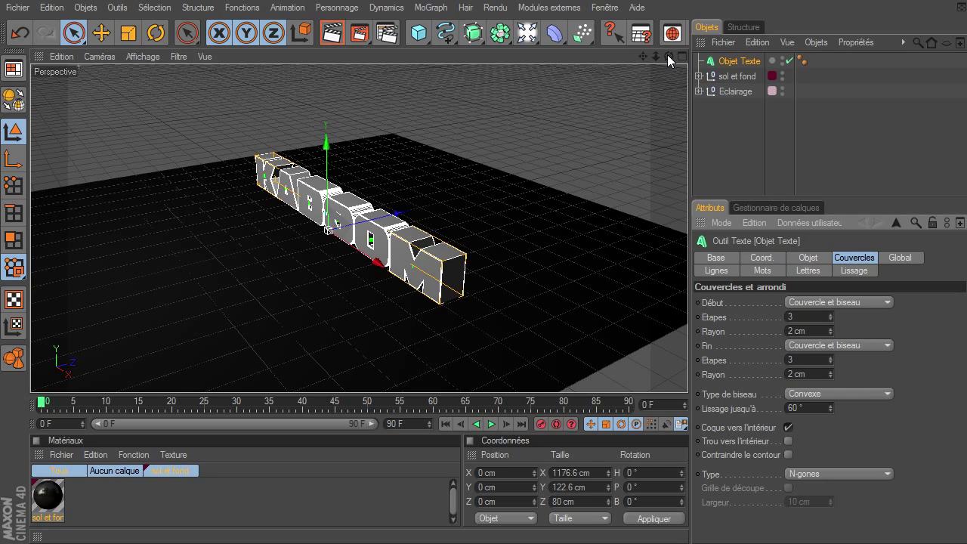
drag(667, 54, 688, 374)
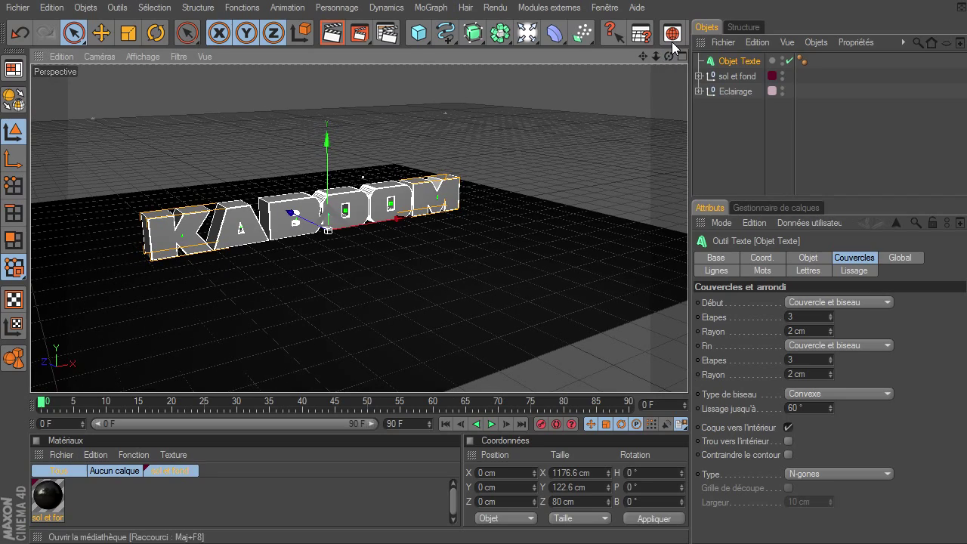
Frame the KABOOM text frontally and add a camera (36 mm, 53.13° field of view).
key(o)
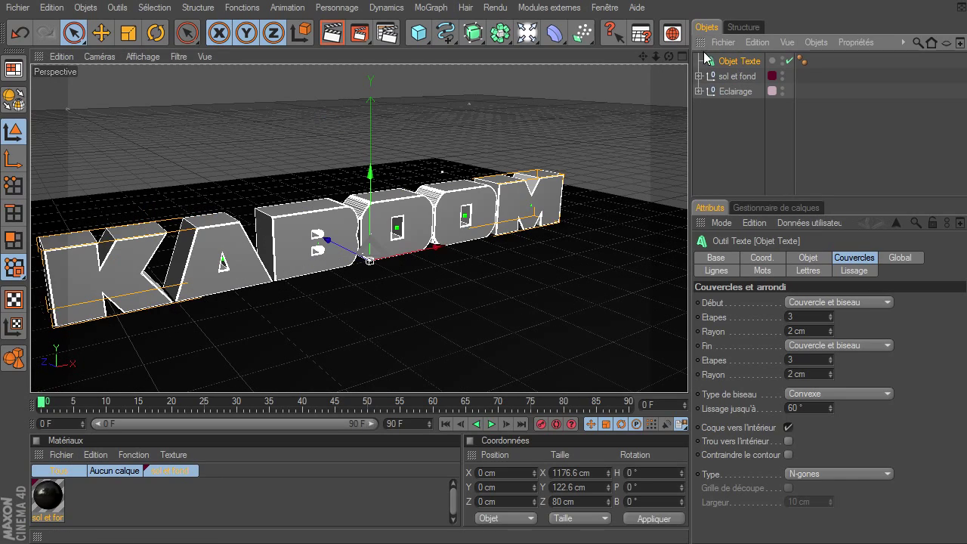
drag(656, 56, 689, 374)
drag(669, 56, 687, 374)
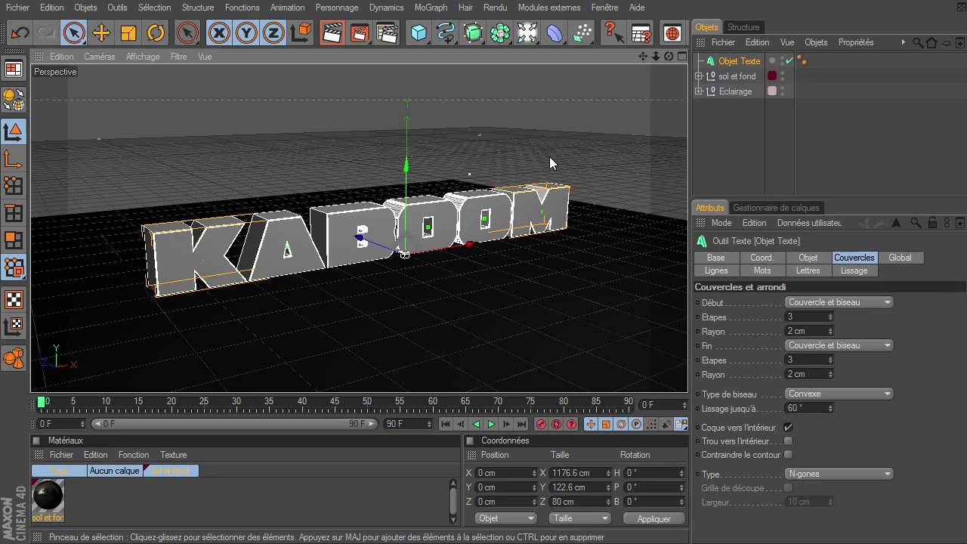
click(528, 32)
click(800, 84)
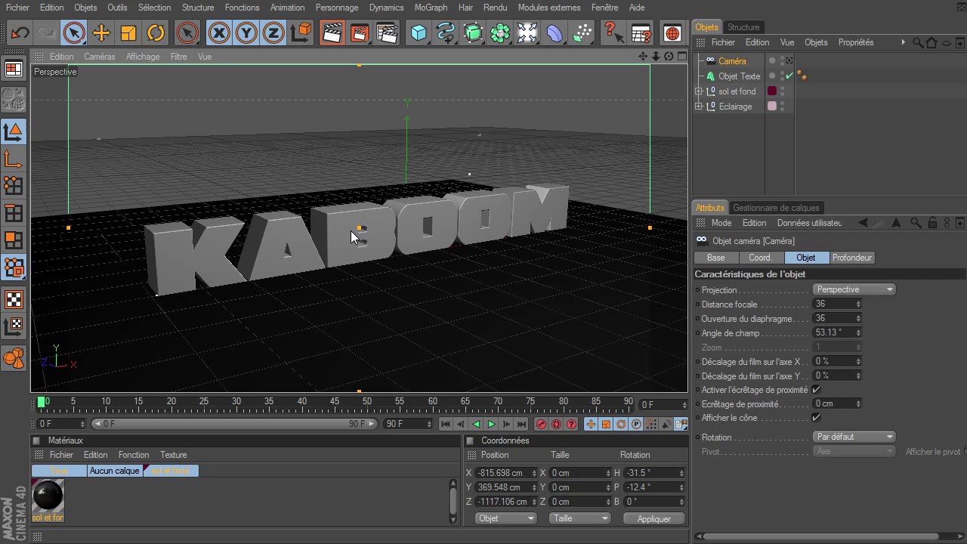
Add a null object and move it into the KABOOM text.
click(86, 7)
click(96, 30)
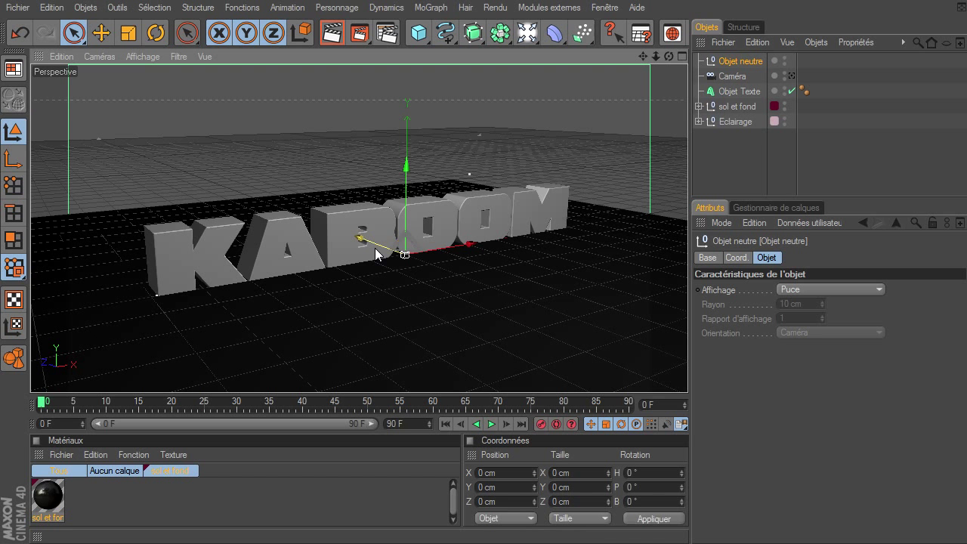
mouse_move(361, 240)
mouse_down()
mouse_move(334, 230)
mouse_move(362, 239)
mouse_up()
drag(363, 174, 363, 142)
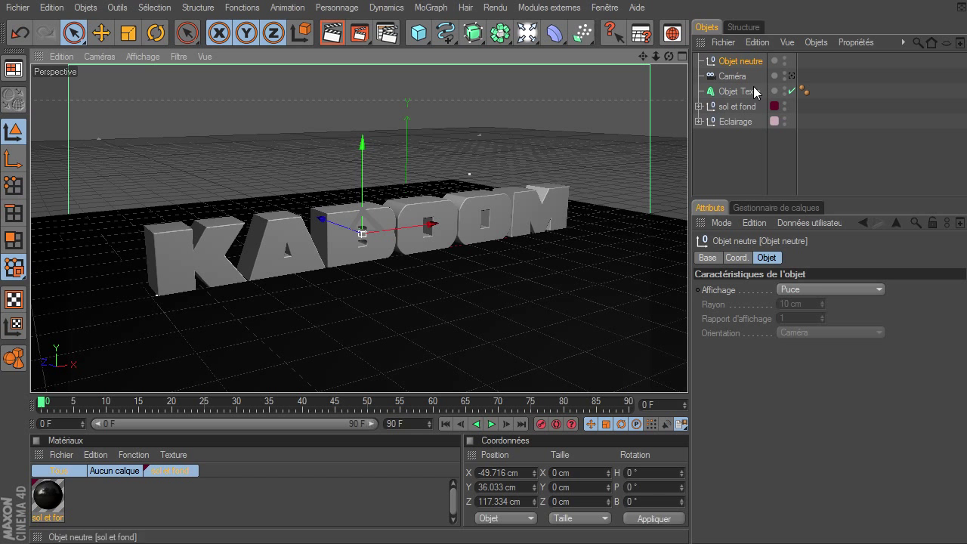
Give the camera a Cible tag aimed at the null, renamed 'cible de la camera'.
click(727, 77)
right_click(727, 77)
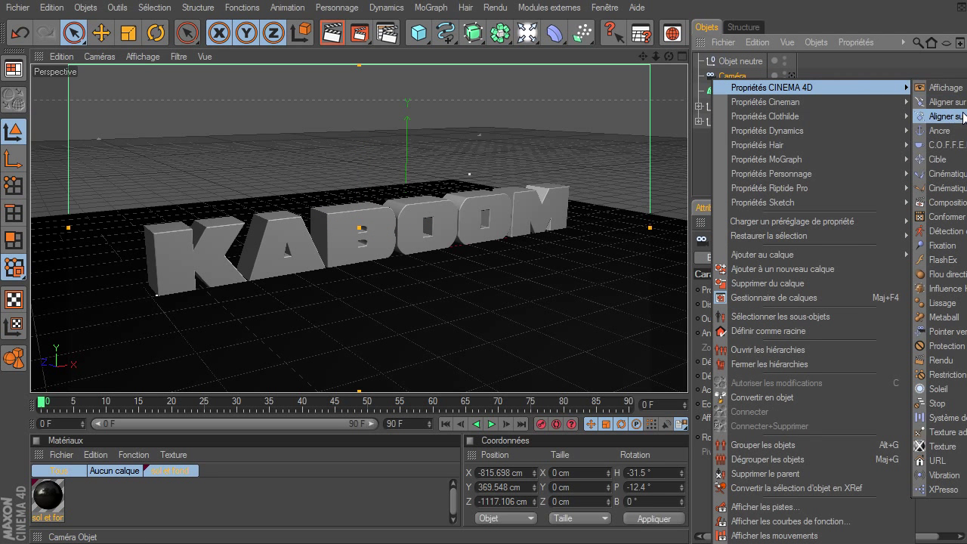
click(941, 159)
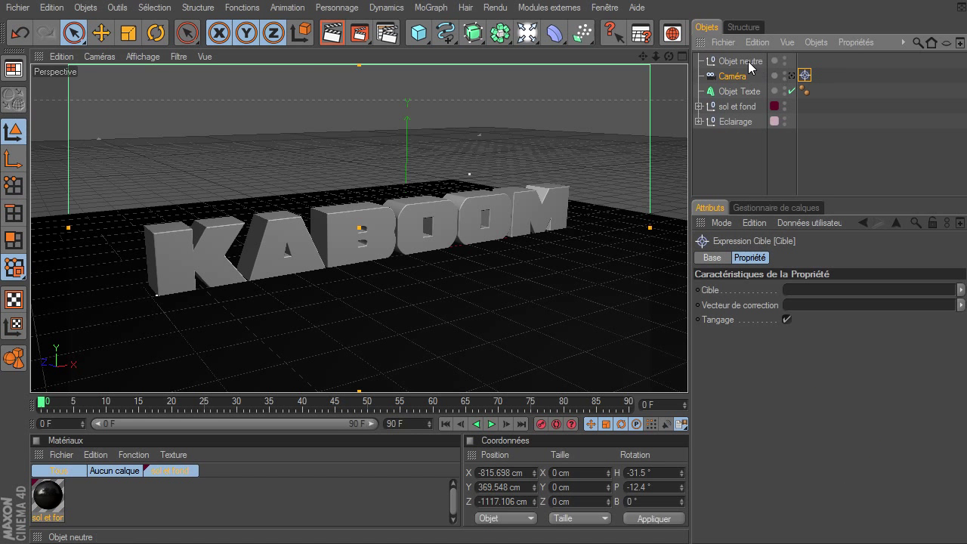
drag(799, 280, 802, 292)
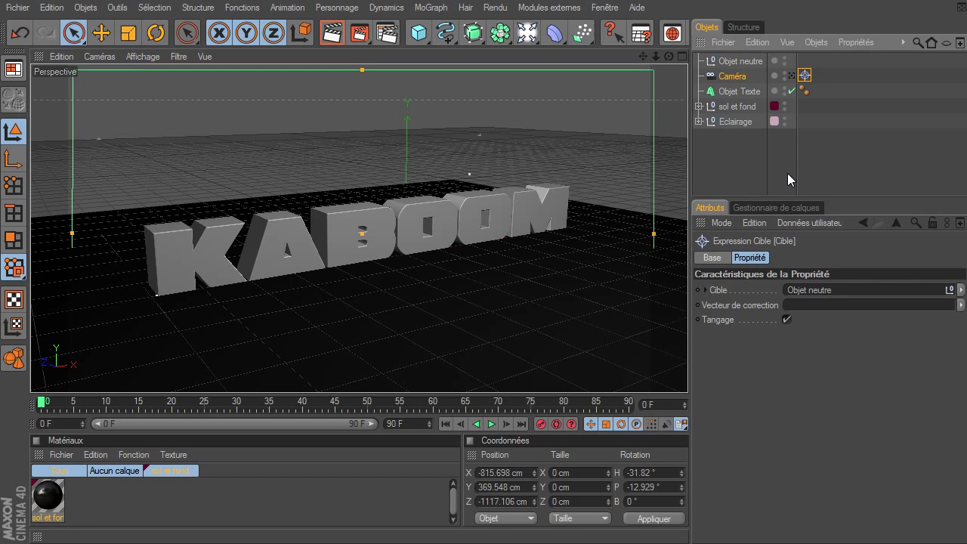
double_click(729, 64)
text(cible de la )
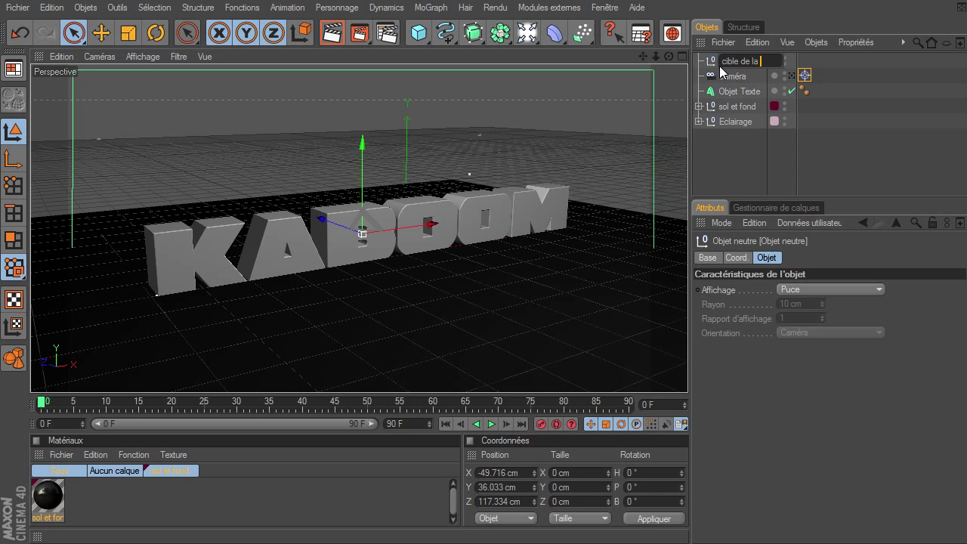
text(camera)
key(Return)
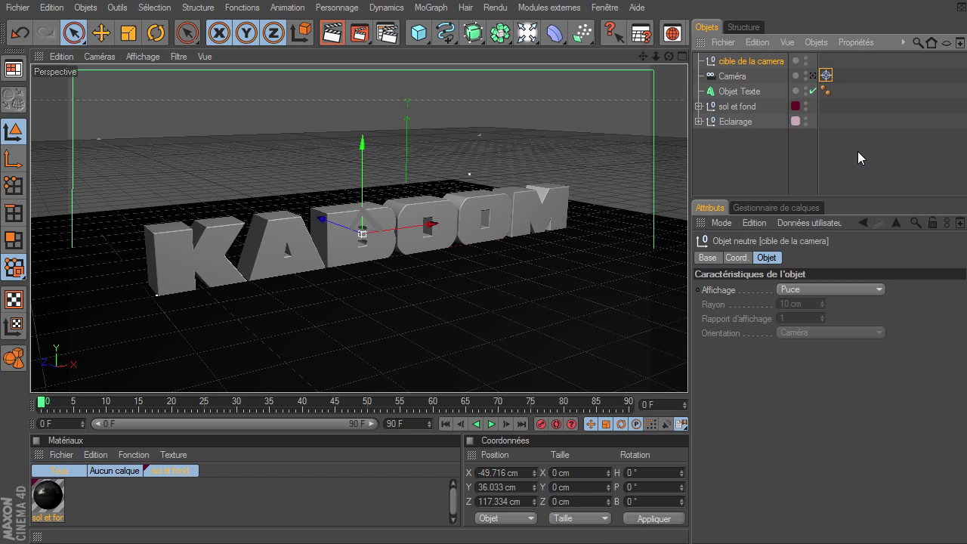
click(754, 160)
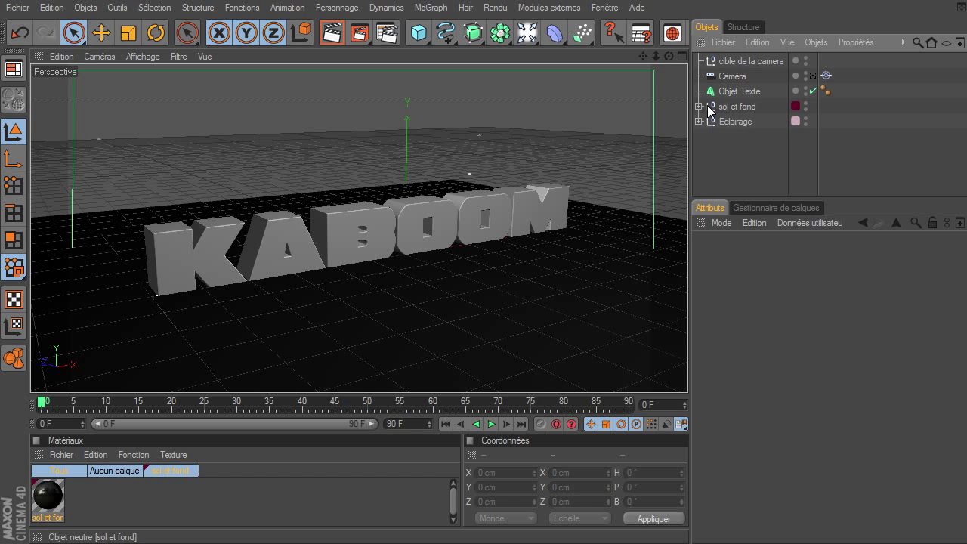
Add an Arc spline, working in an enlarged, zoomed-out top view.
click(684, 56)
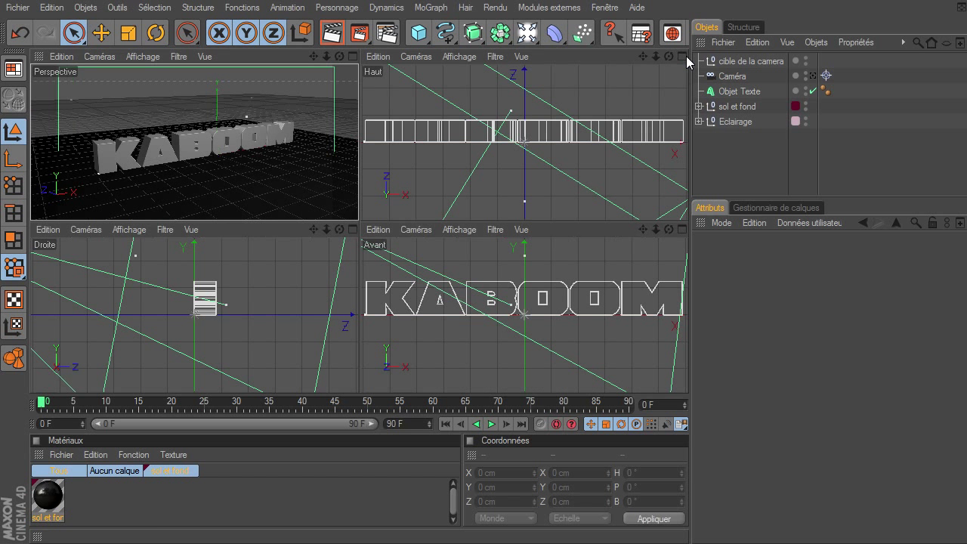
drag(656, 56, 689, 62)
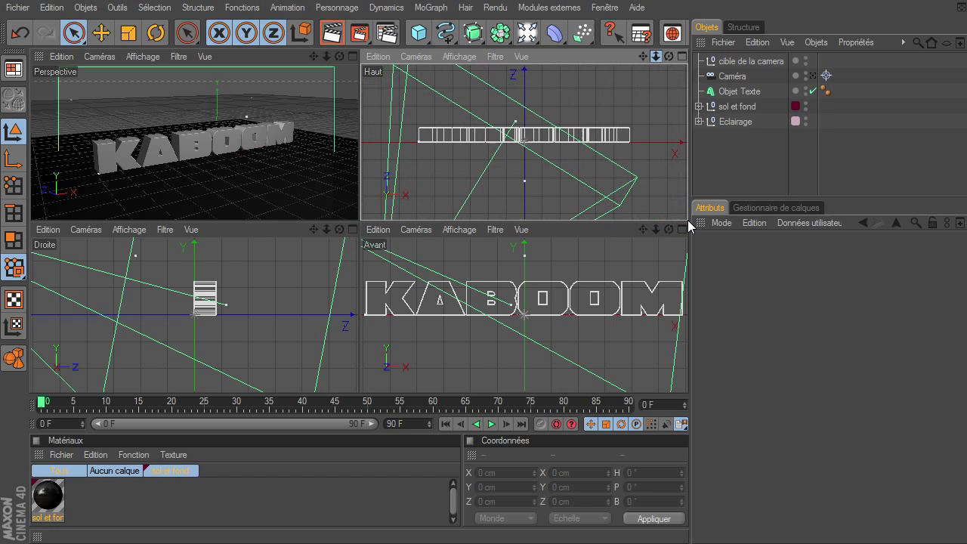
click(682, 57)
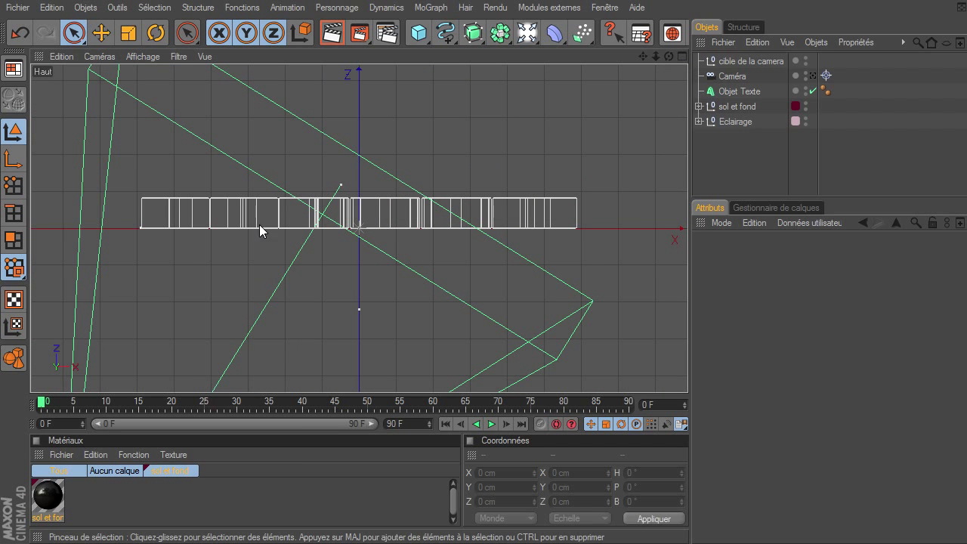
scroll(686, 374, down, 3)
scroll(685, 375, down, 3)
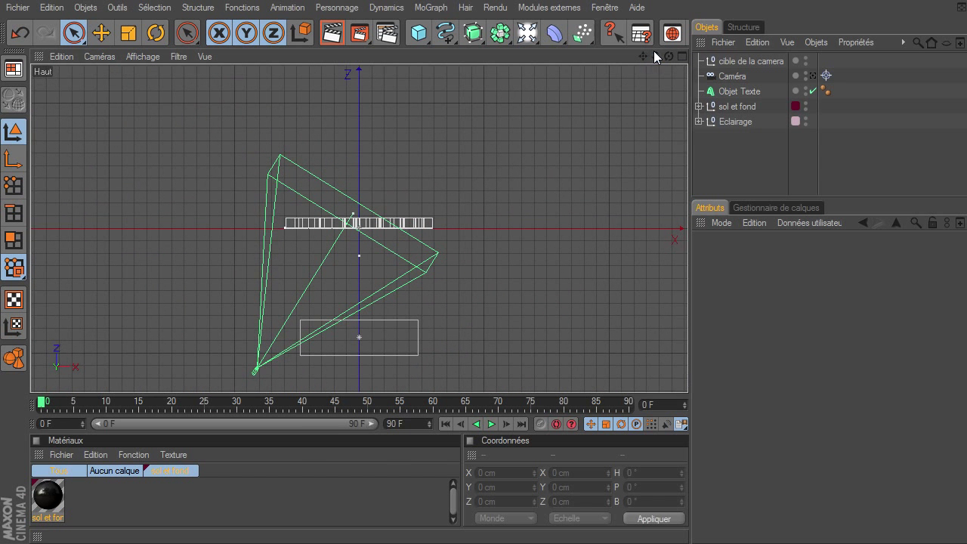
click(443, 36)
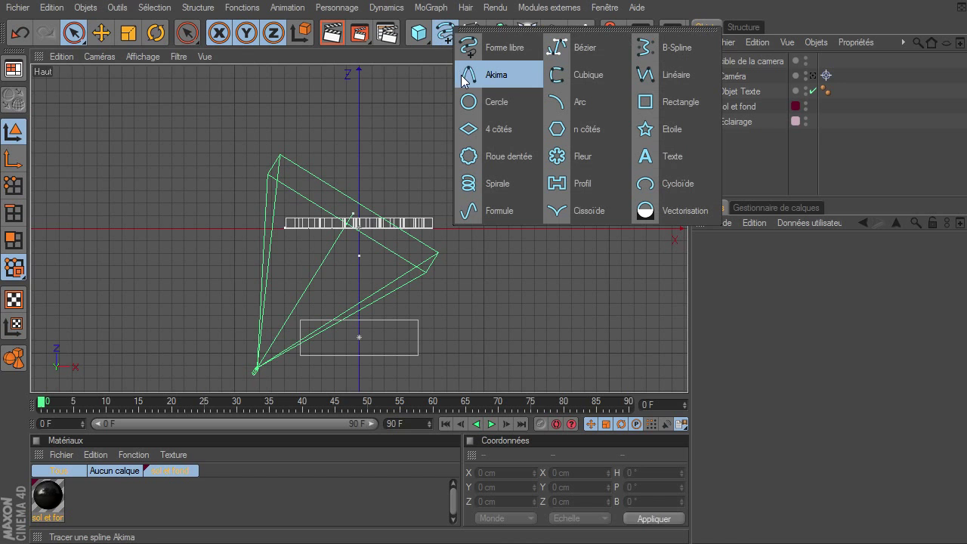
click(574, 106)
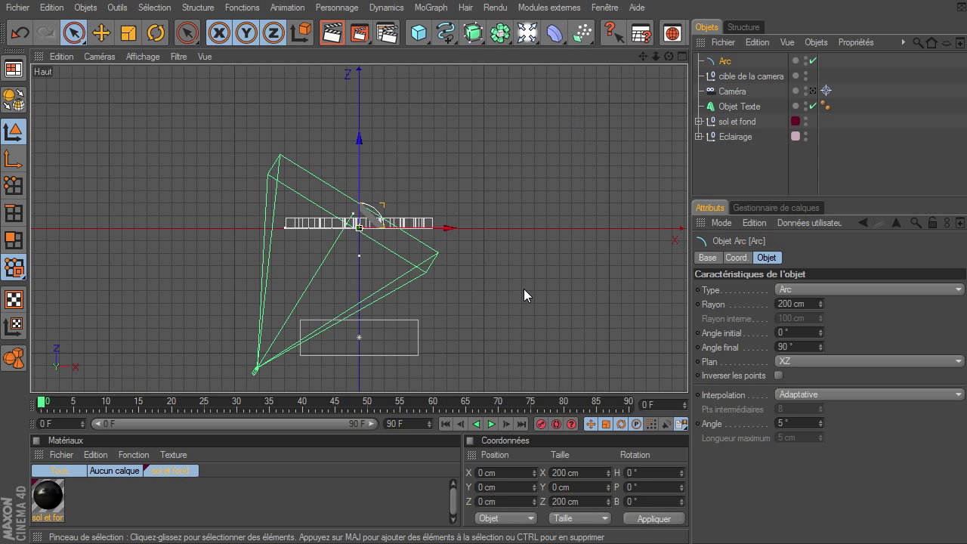
Rotate the arc to -140° in front of the text and scale it to about 1385 cm.
click(156, 33)
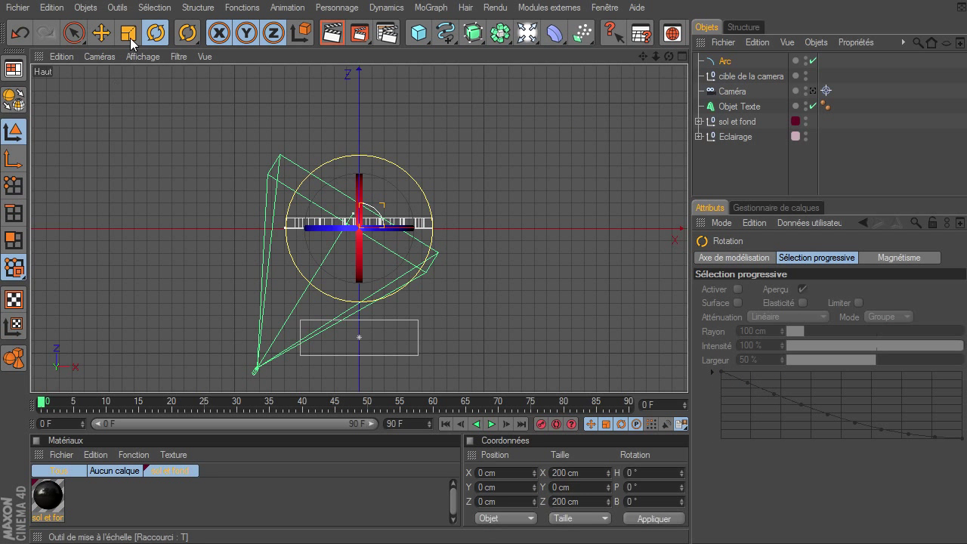
key(t)
drag(365, 230, 362, 229)
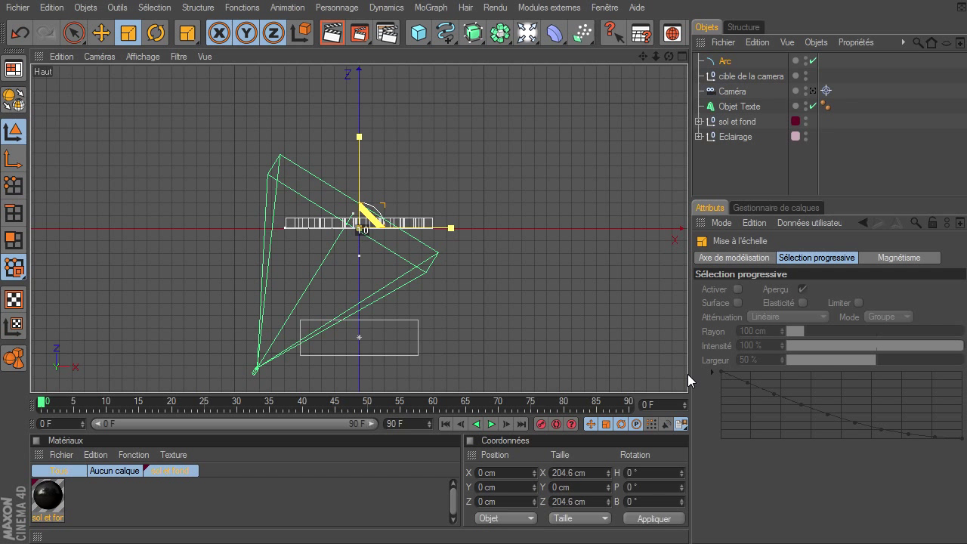
click(156, 33)
drag(419, 276, 294, 358)
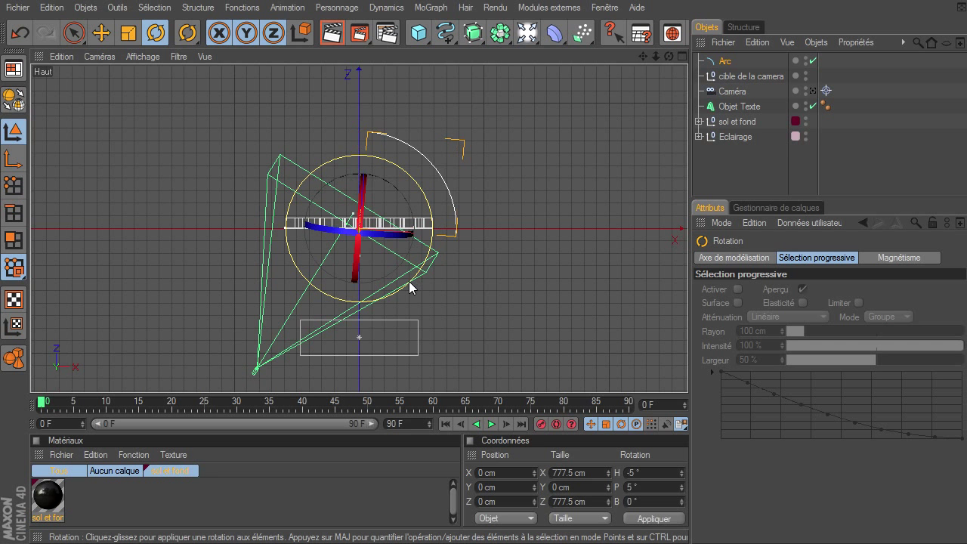
key(ctrl+z)
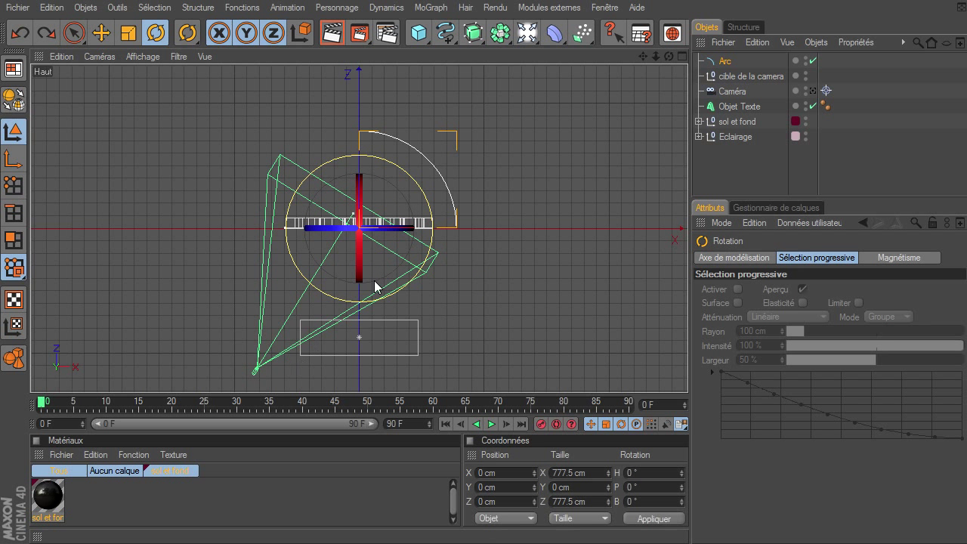
mouse_move(385, 280)
mouse_down()
mouse_move(45, 310)
mouse_move(46, 110)
mouse_up()
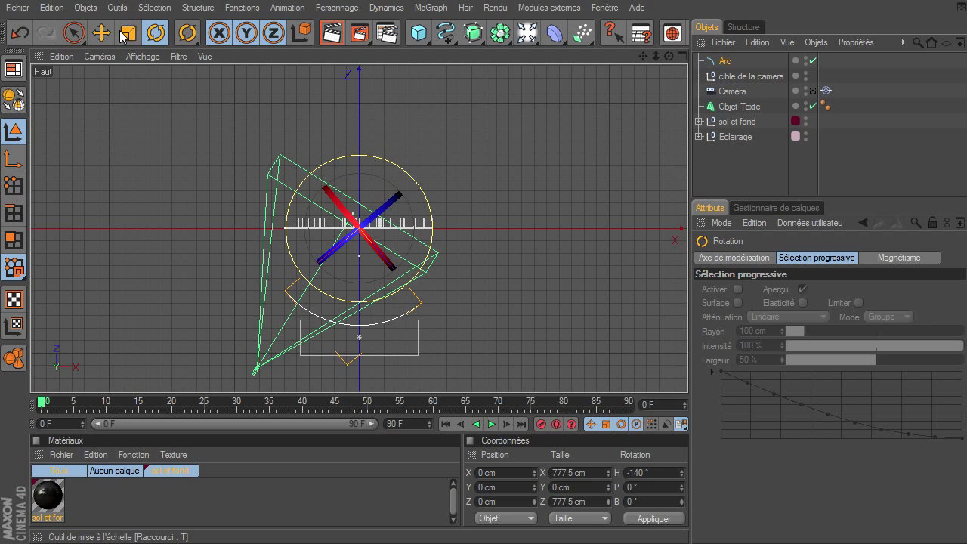
click(129, 32)
drag(358, 235, 687, 374)
click(682, 57)
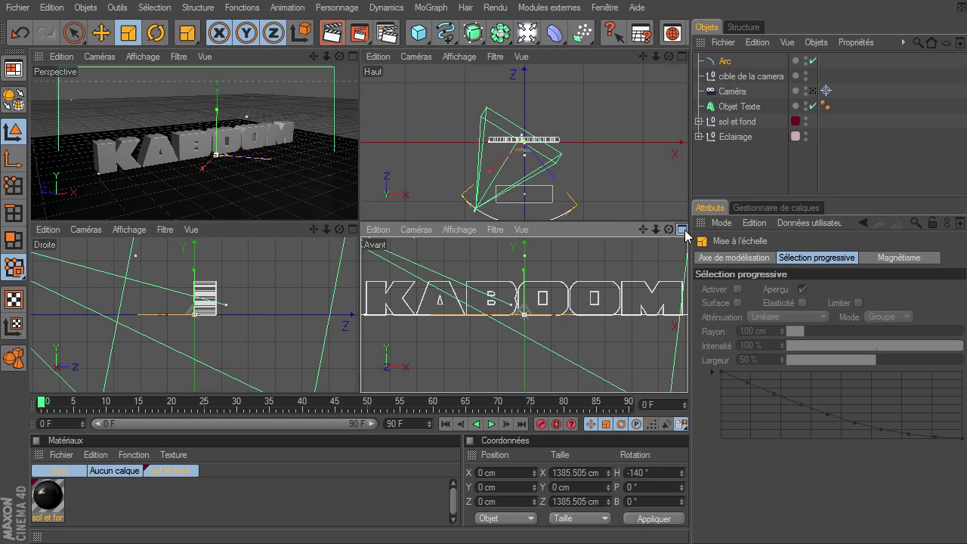
Raise the arc to about 364 cm in the front view.
click(683, 229)
drag(655, 57, 653, 130)
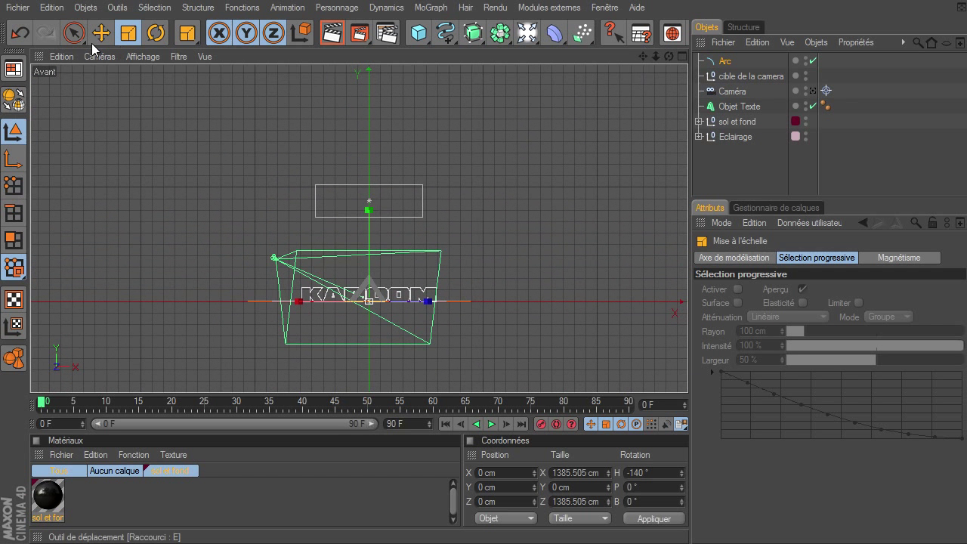
key(e)
drag(378, 214, 378, 175)
drag(373, 219, 374, 215)
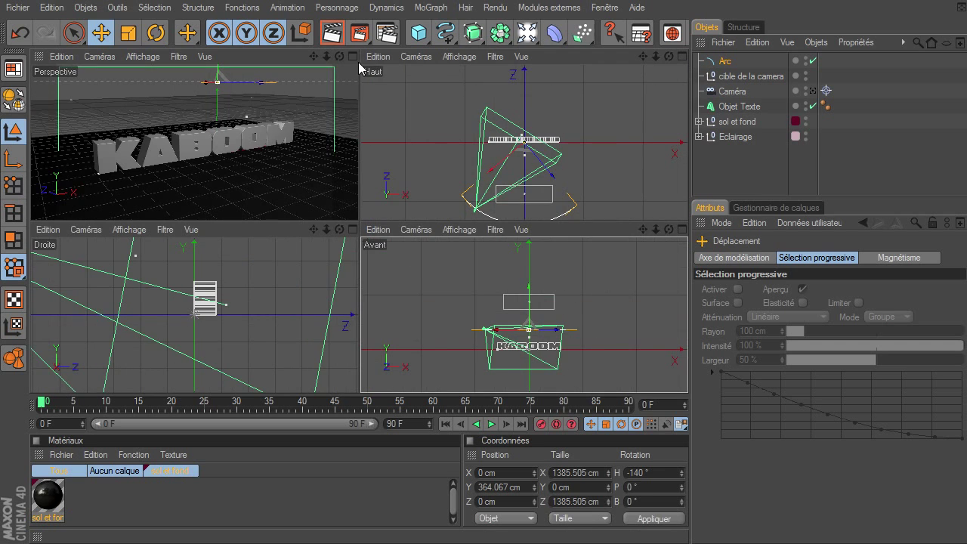
Give the camera an Aligner sur la spline tag using the Arc as its path.
key(F1)
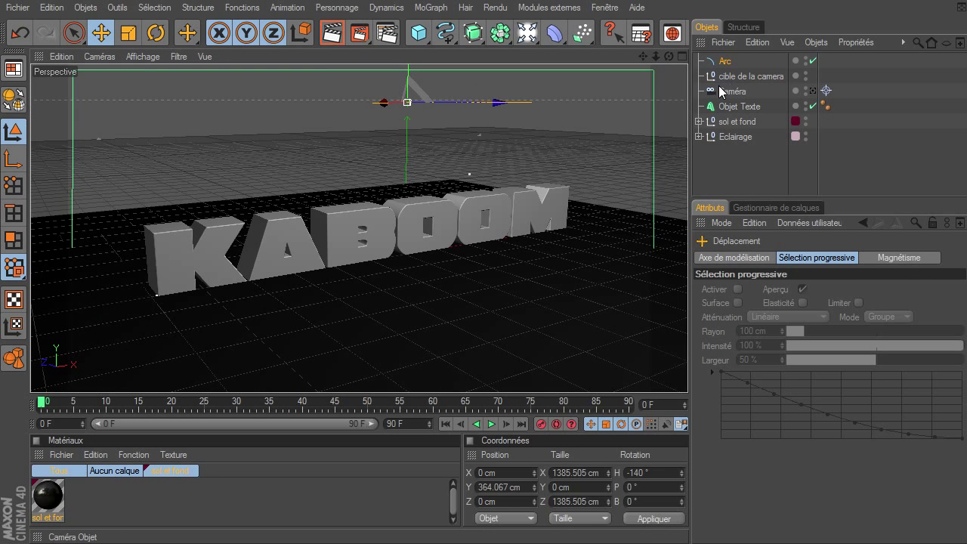
click(722, 90)
right_click(718, 92)
mouse_move(778, 100)
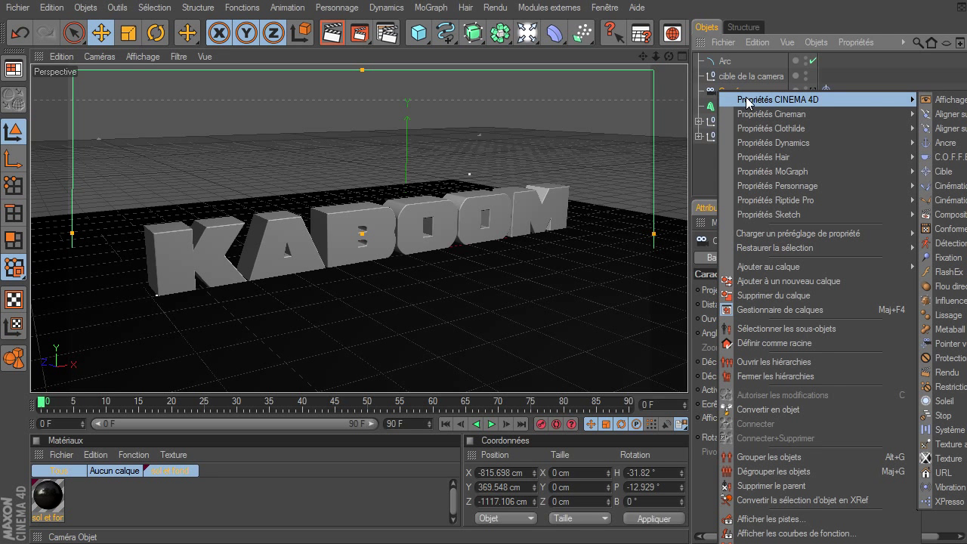
click(953, 114)
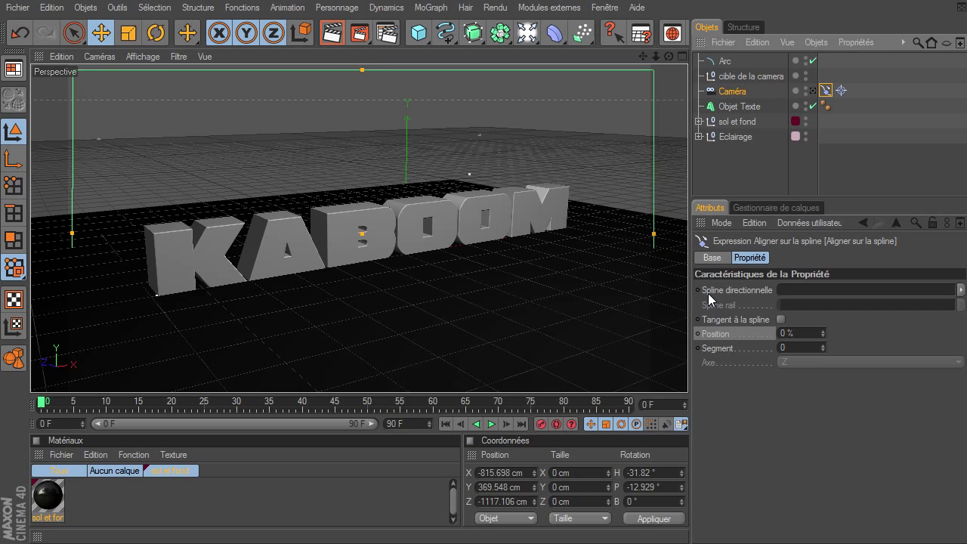
drag(725, 61, 790, 182)
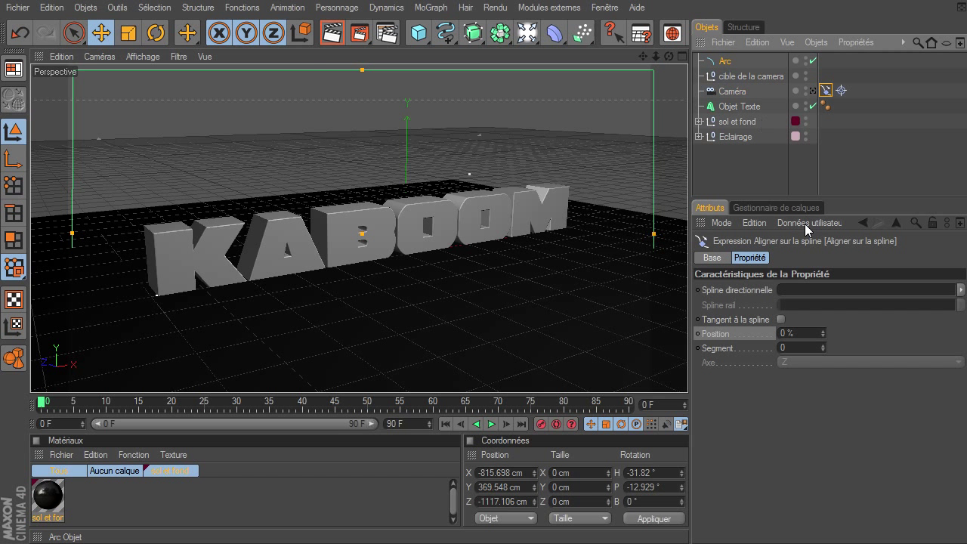
drag(806, 288, 807, 288)
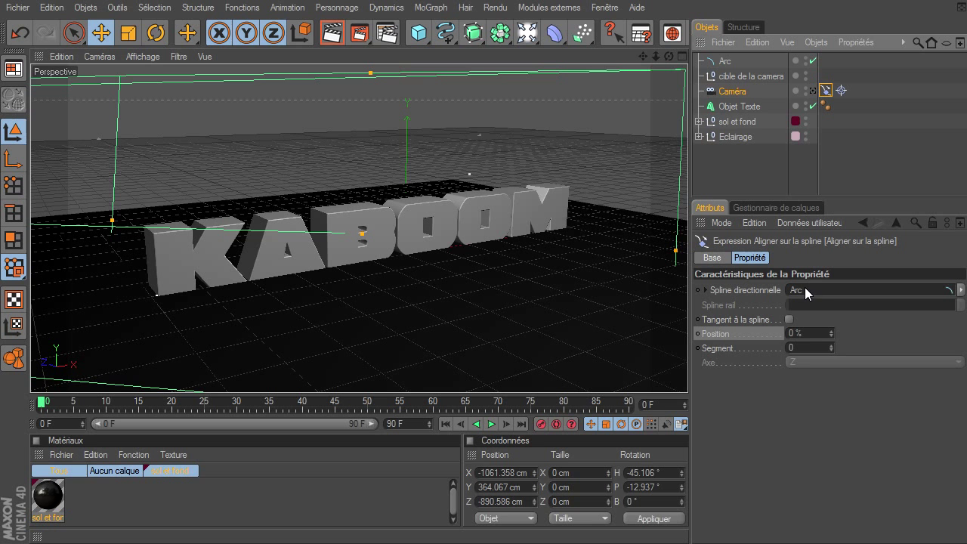
click(813, 91)
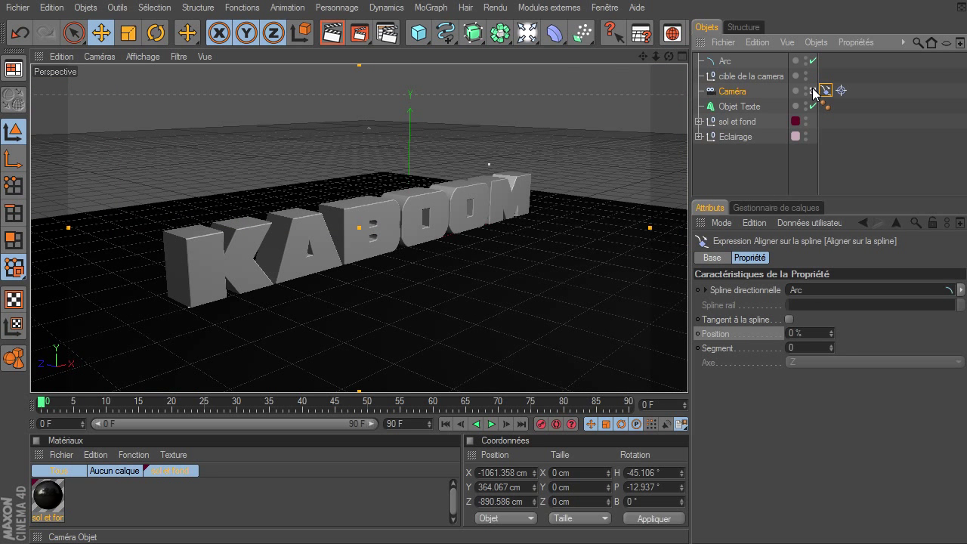
click(682, 56)
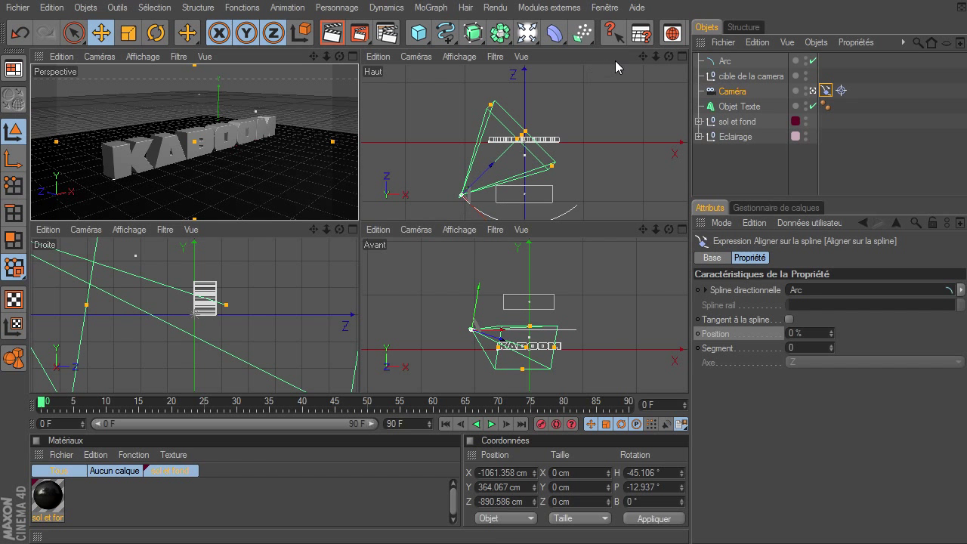
Preview the camera's travel along the arc, then set its Position back to 0% at frame 0.
middle_drag(597, 116, 594, 82)
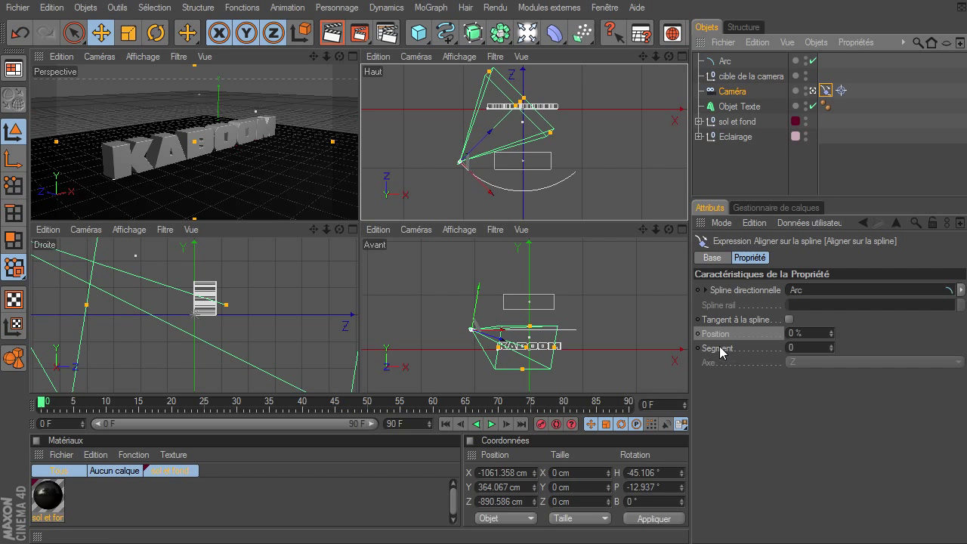
drag(831, 333, 832, 334)
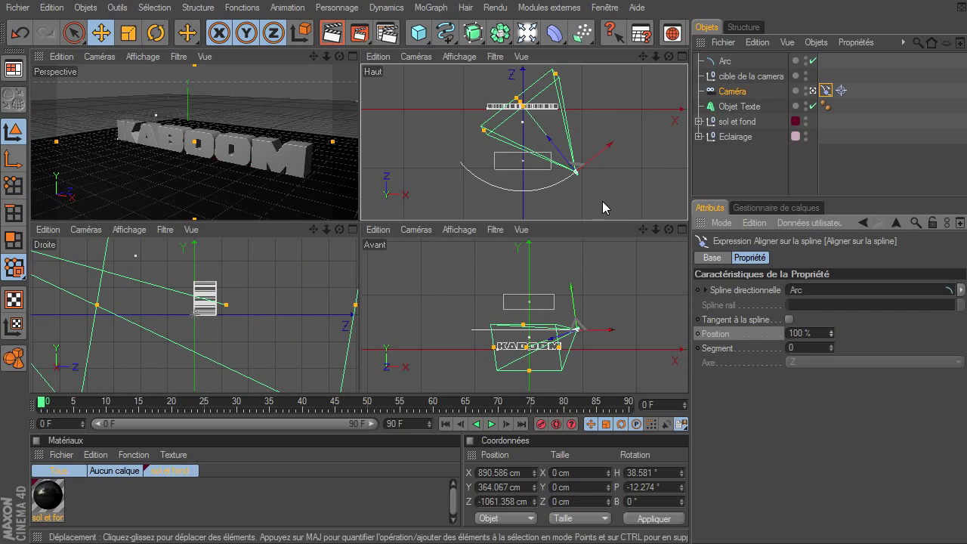
double_click(823, 333)
text(0)
key(Return)
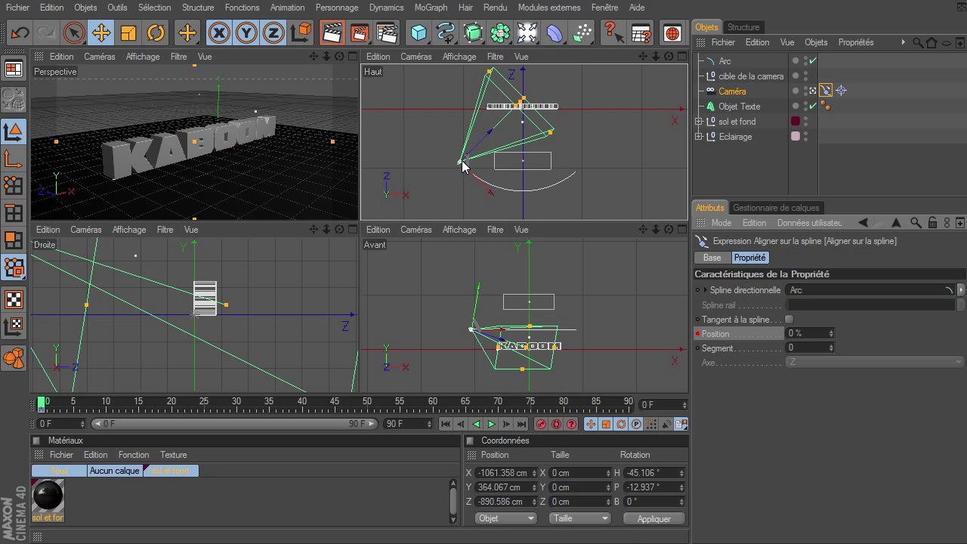
Set the end frame to 150 and put the camera at 100% Position on frame 150.
click(412, 425)
text(150)
key(Return)
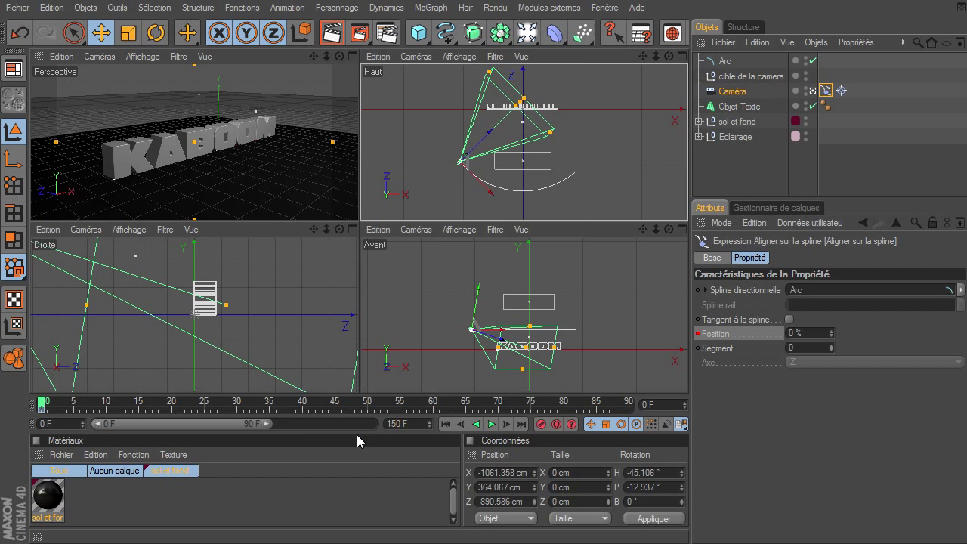
drag(266, 424, 375, 424)
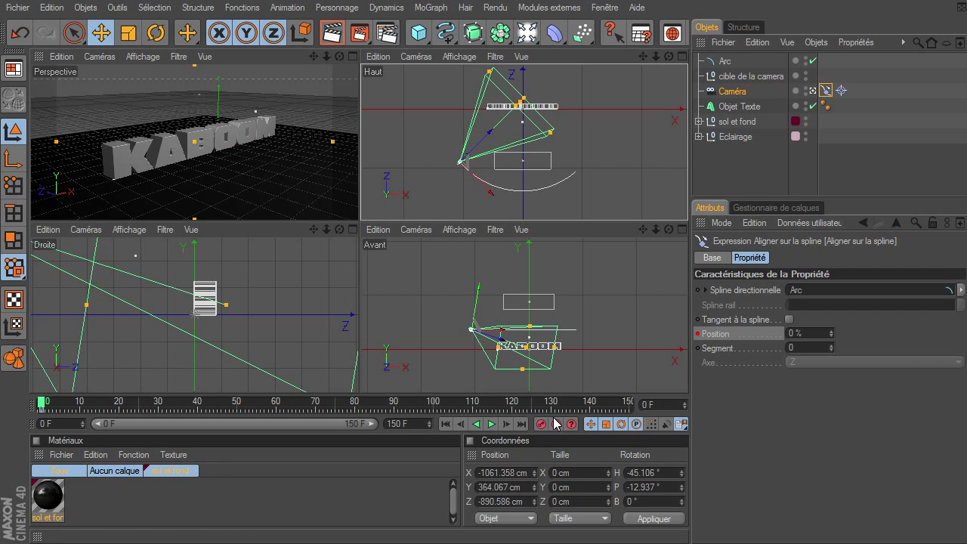
click(521, 424)
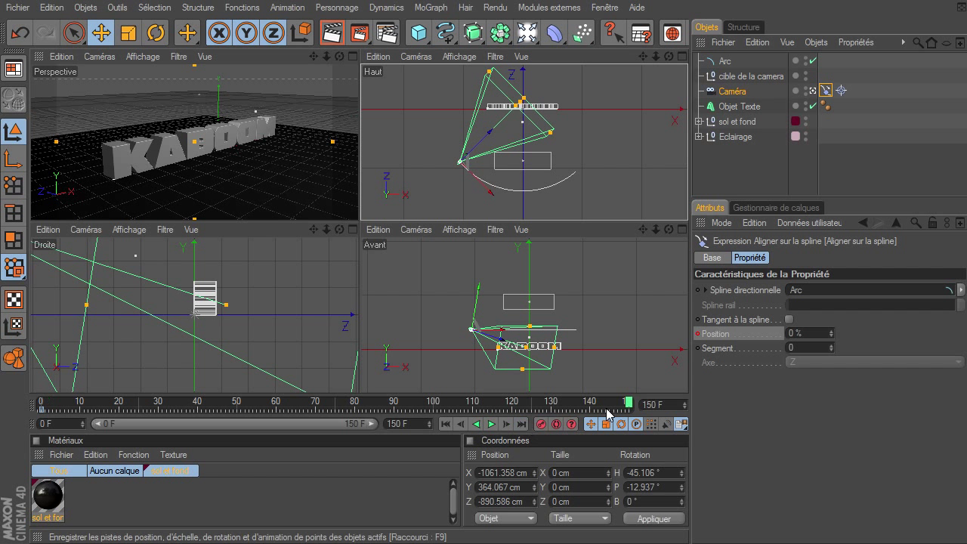
click(809, 332)
text(100)
key(Return)
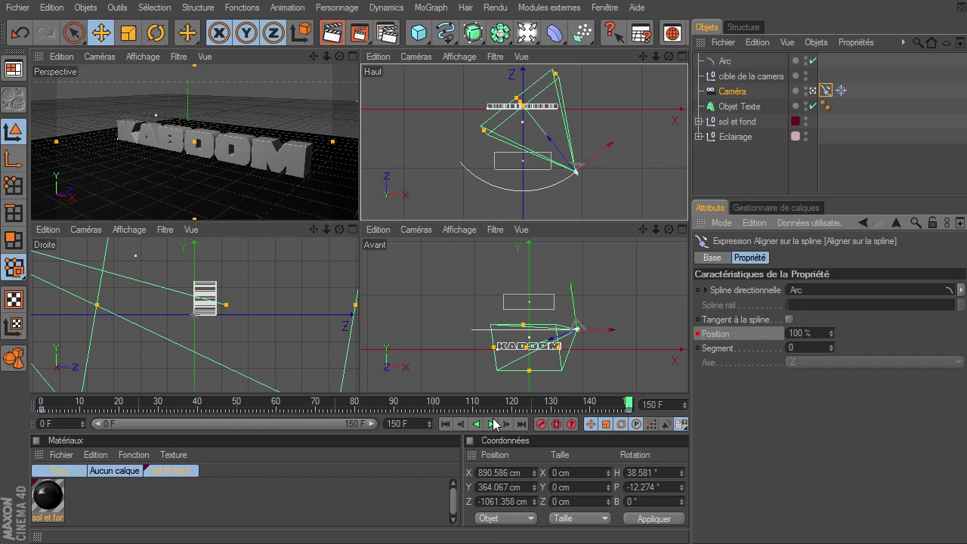
Play back the camera sweep in the perspective view, then rewind to the first frame.
click(446, 424)
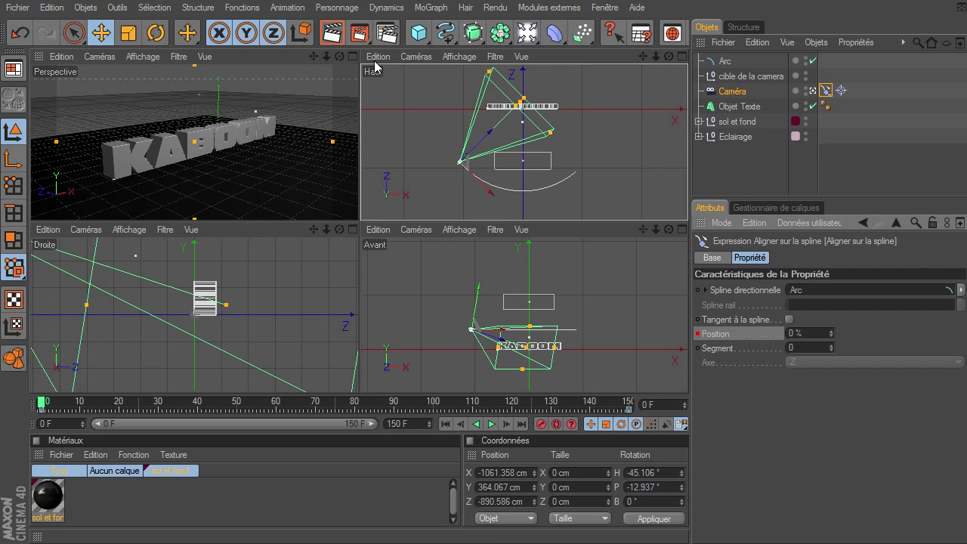
middle_click(226, 151)
click(491, 424)
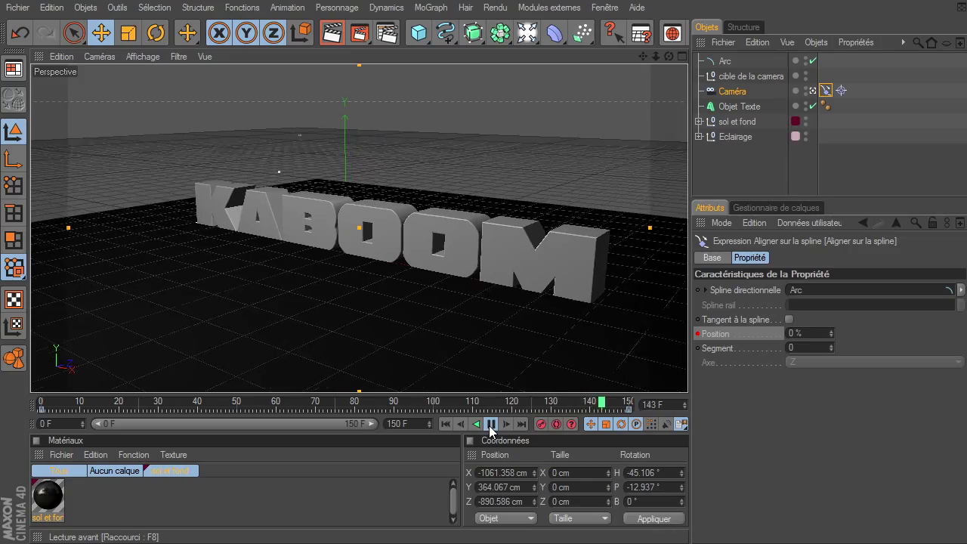
click(490, 425)
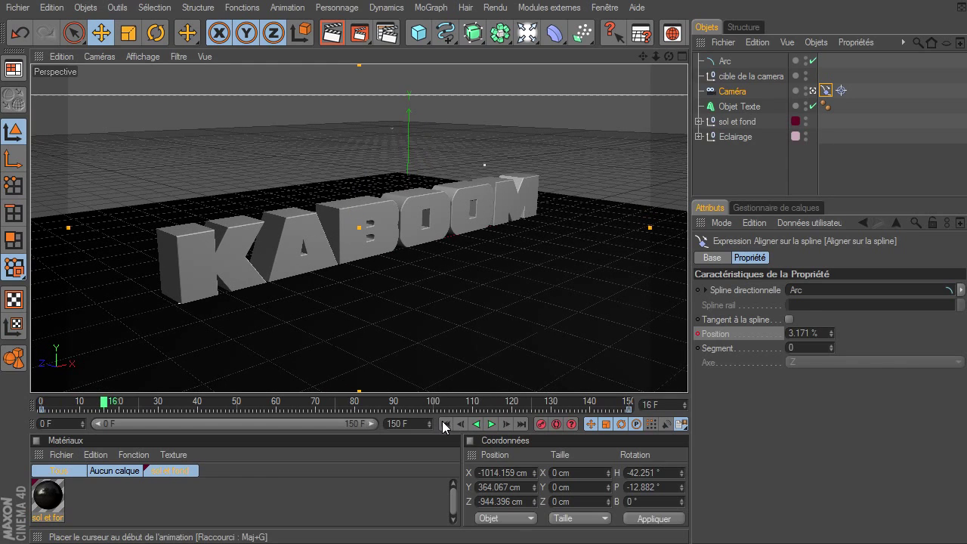
click(445, 424)
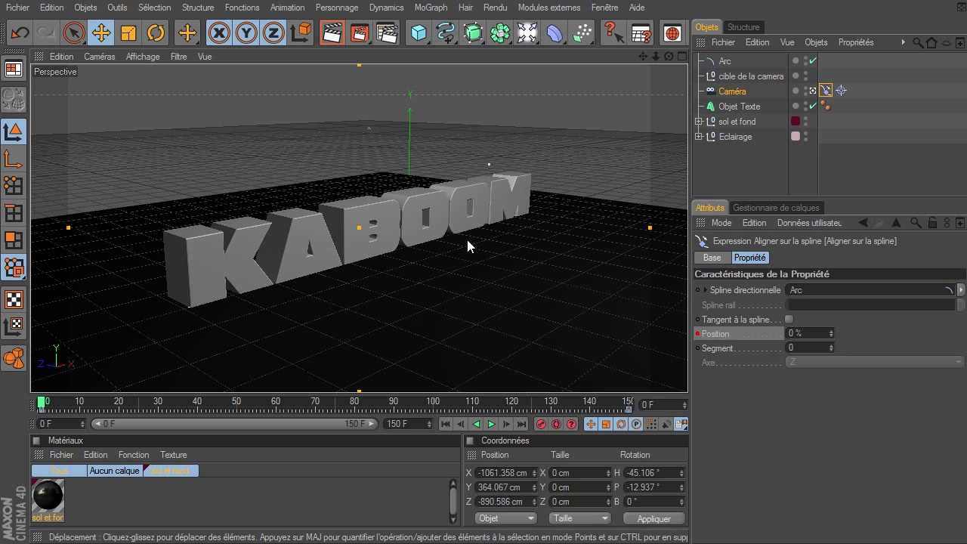
click(730, 110)
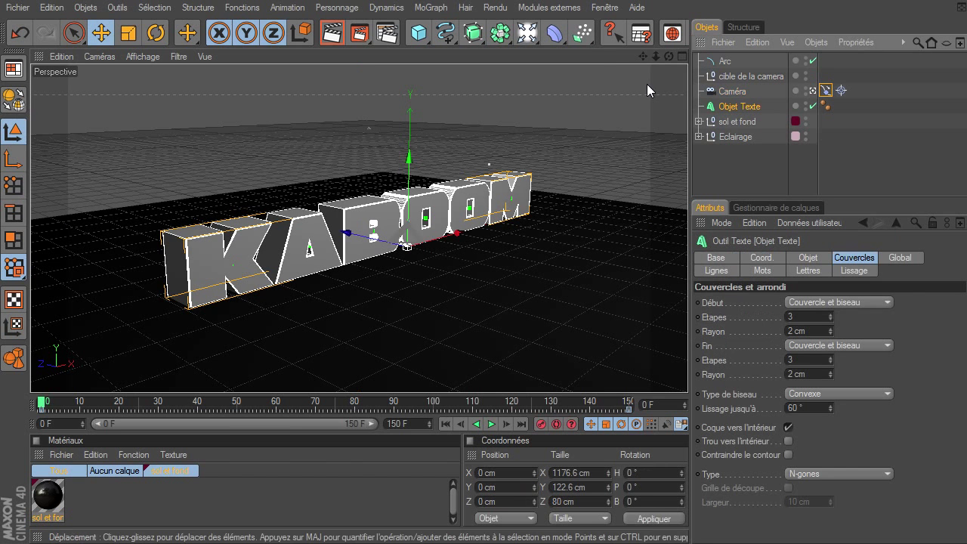
Make the kaboom text object editable with C.
scroll(605, 36, down, 5)
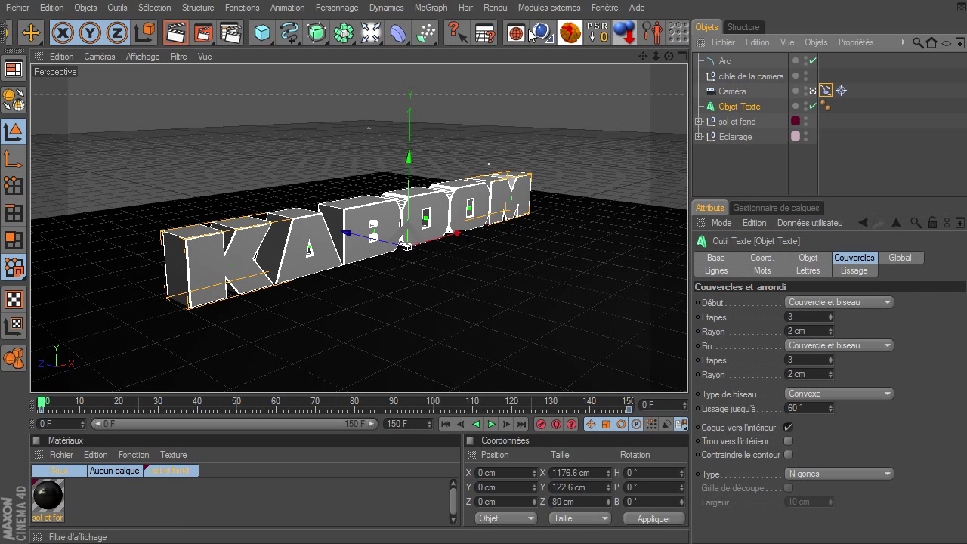
click(626, 32)
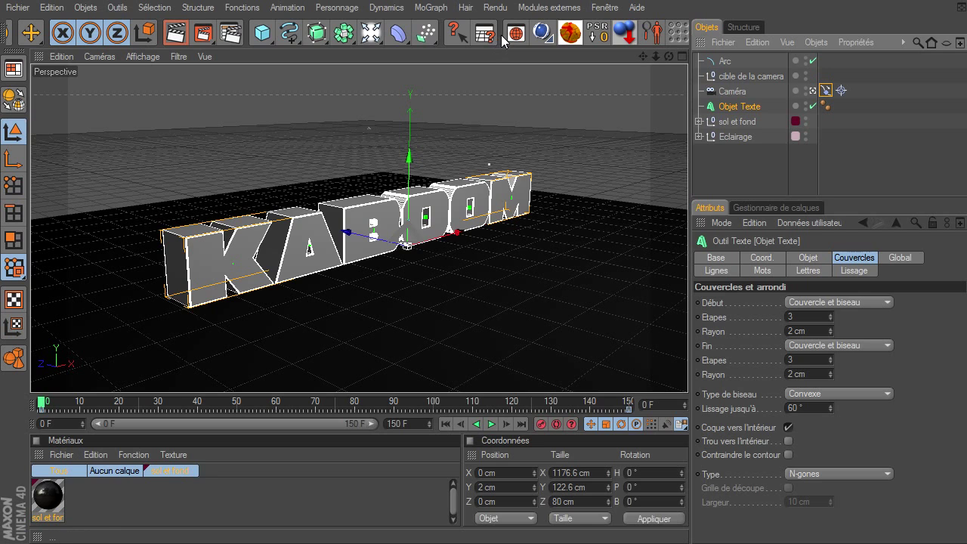
scroll(500, 35, up, 5)
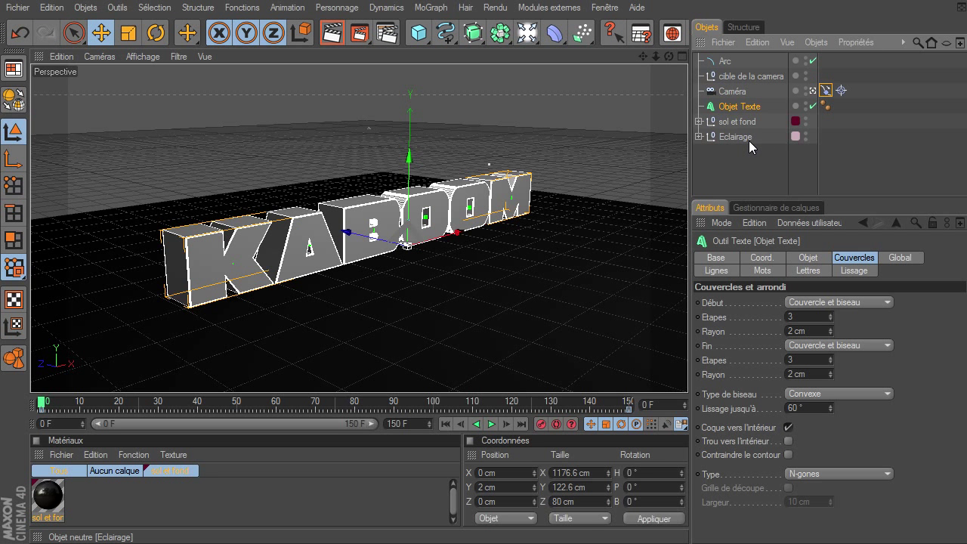
key(c)
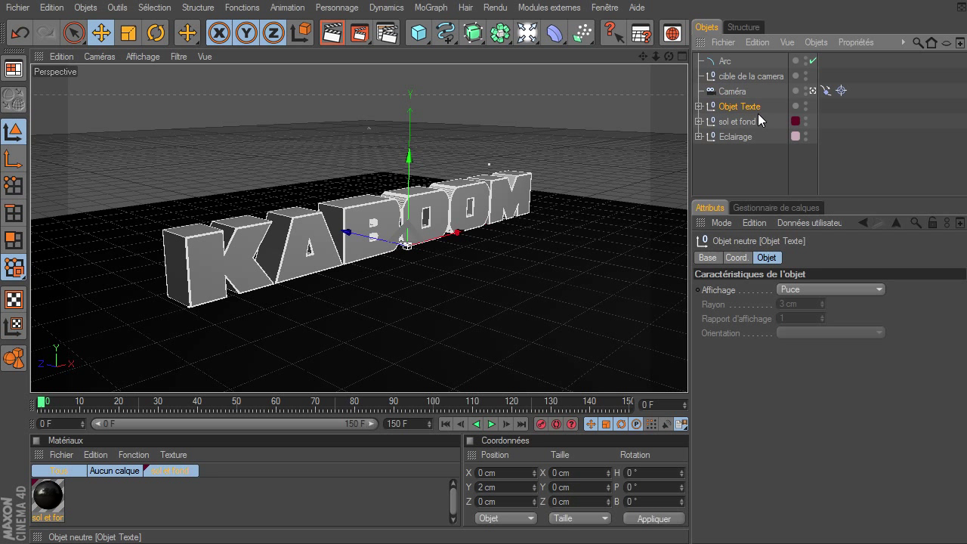
Move the kaboom letter group to the top level and delete the old Objet Texte.
click(699, 106)
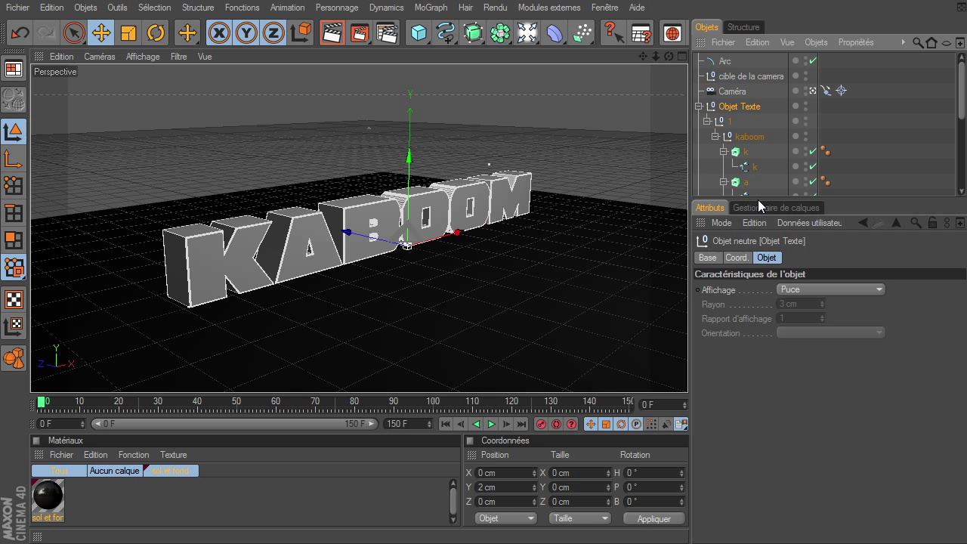
drag(758, 201, 773, 327)
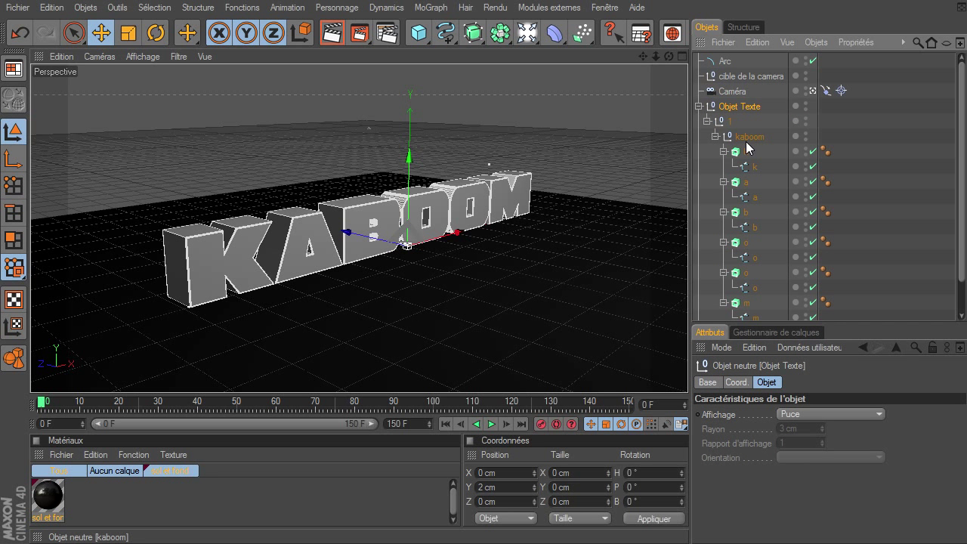
click(724, 161)
click(724, 152)
click(723, 167)
click(724, 182)
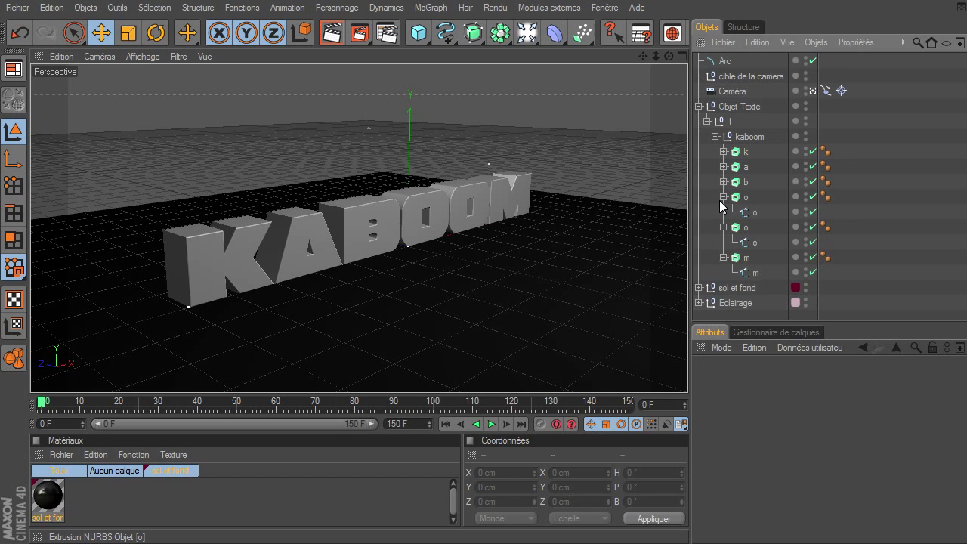
click(724, 197)
click(724, 212)
click(724, 228)
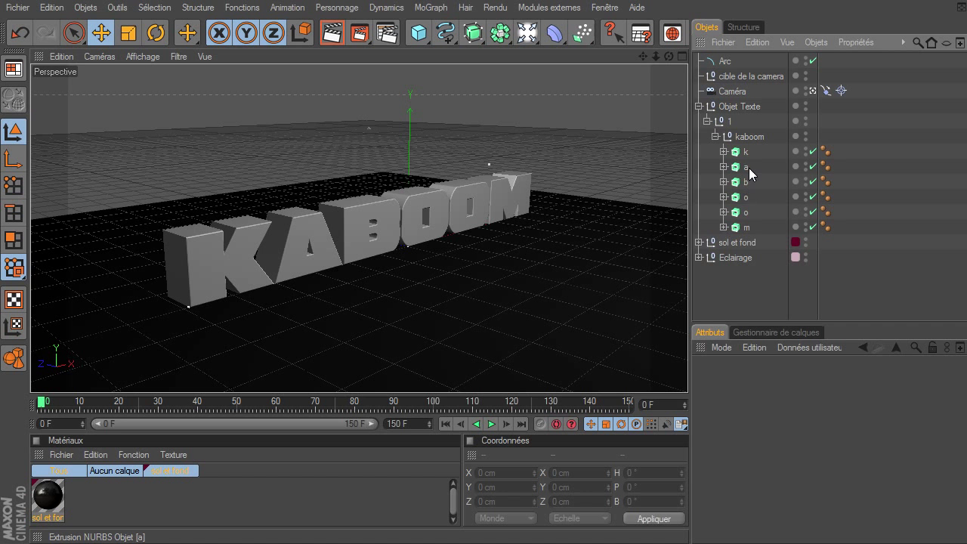
click(748, 137)
drag(742, 287, 740, 295)
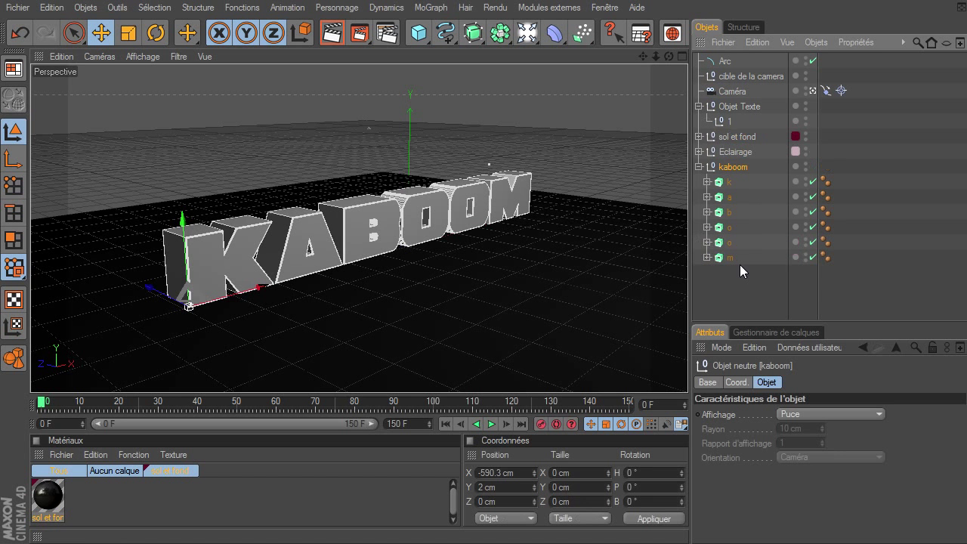
click(748, 107)
key(Delete)
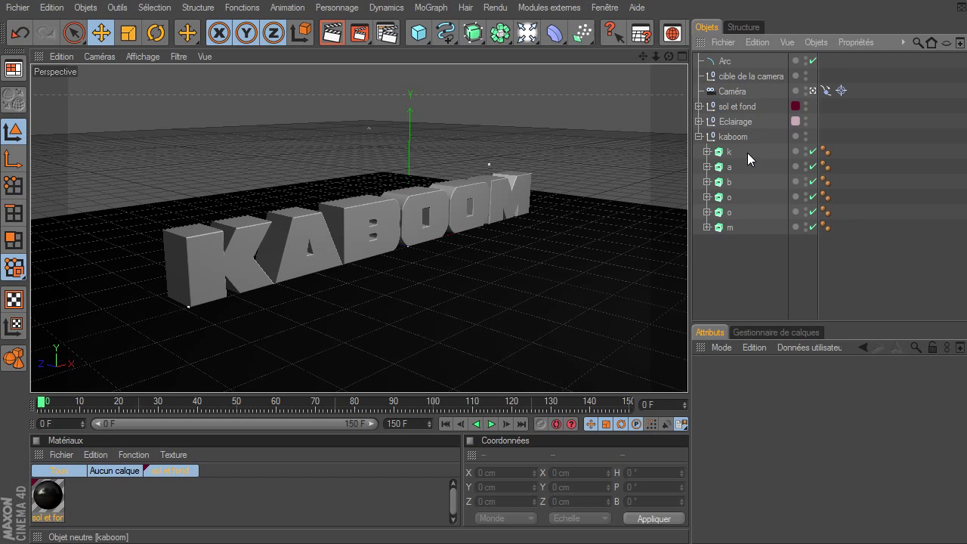
Move one O out of the group and convert k, a, b, o, m to polygons.
click(729, 198)
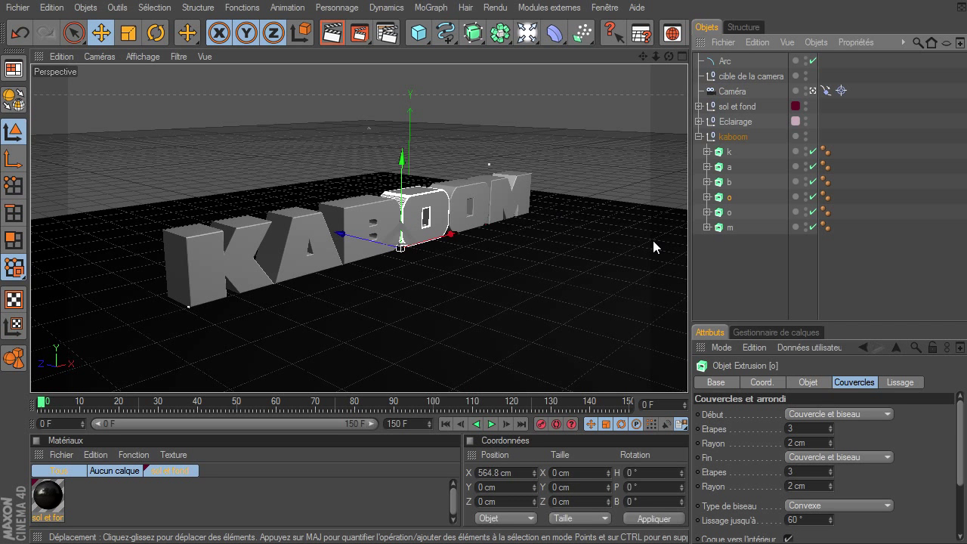
drag(729, 197, 738, 291)
click(728, 152)
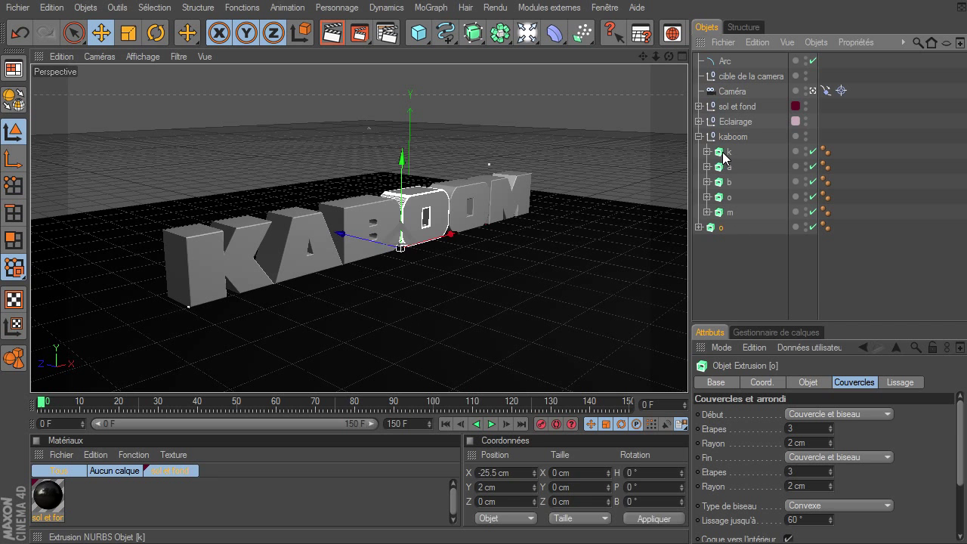
shift+click(730, 212)
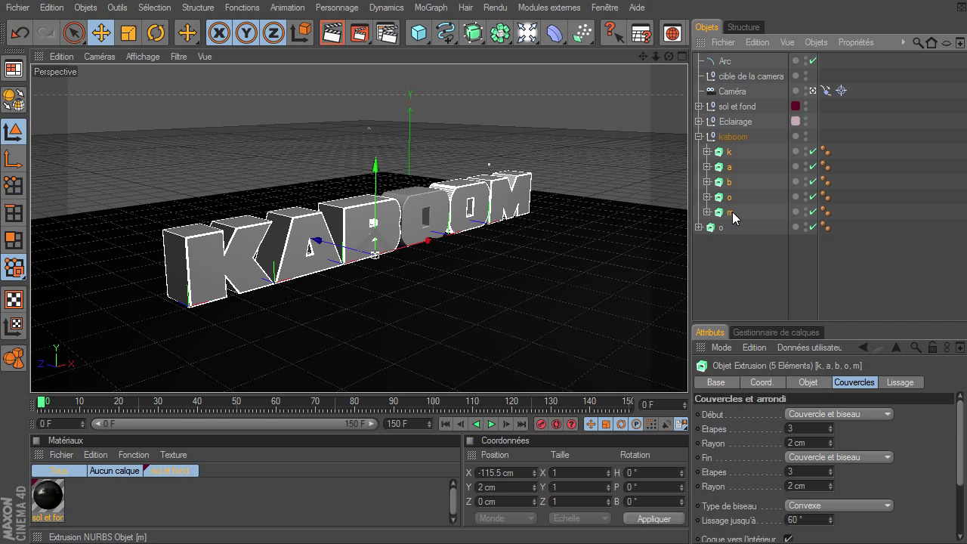
key(c)
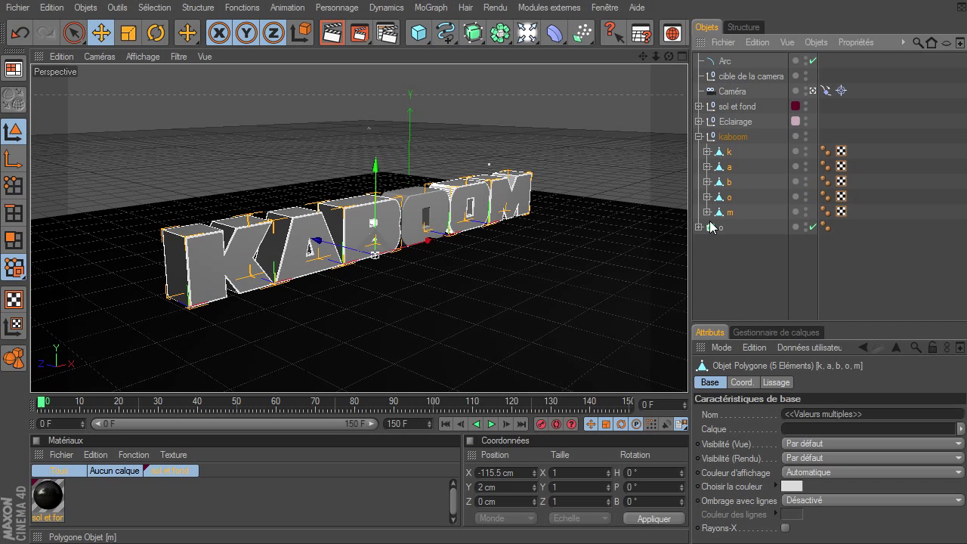
Merge all the KABOOM letters and their parts into one object with Connecter+Supprimer.
click(699, 136)
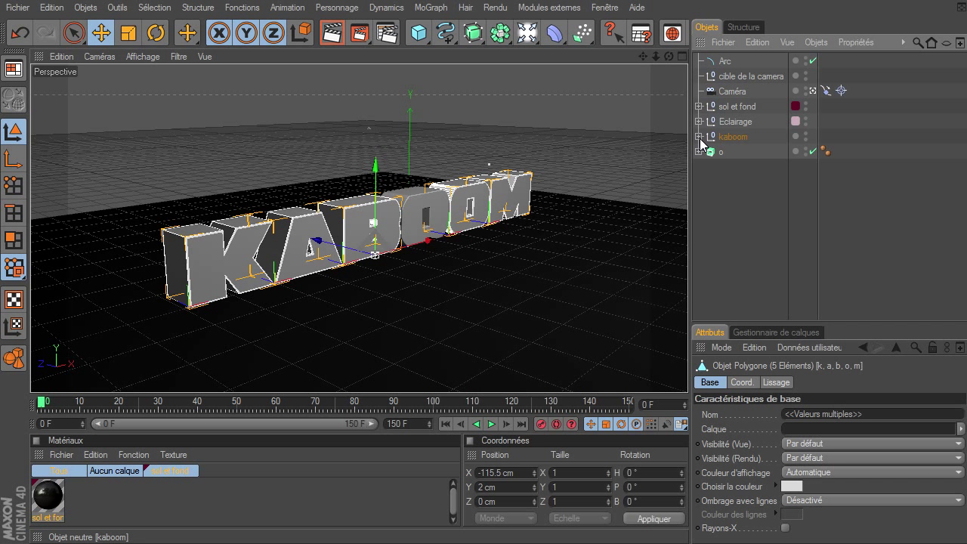
click(699, 137)
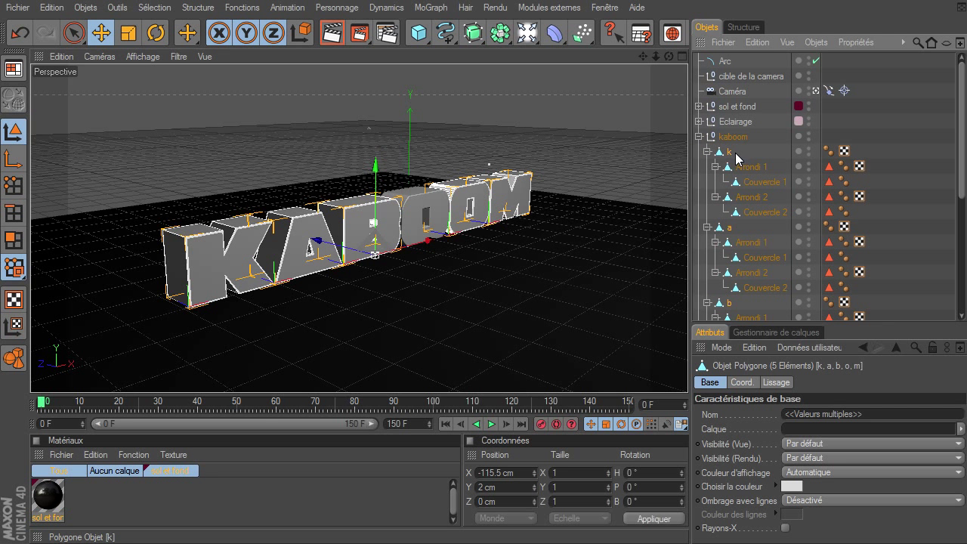
click(731, 153)
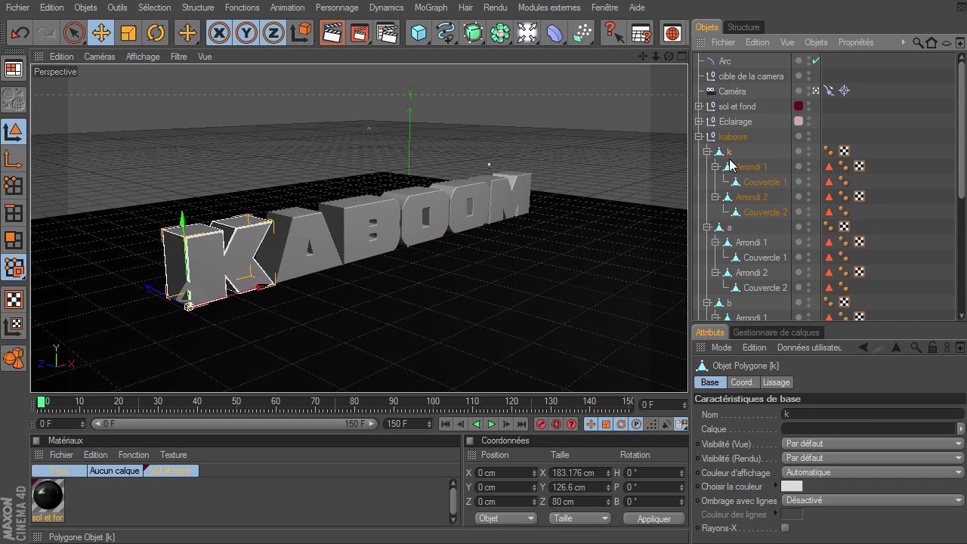
scroll(731, 163, down, 5)
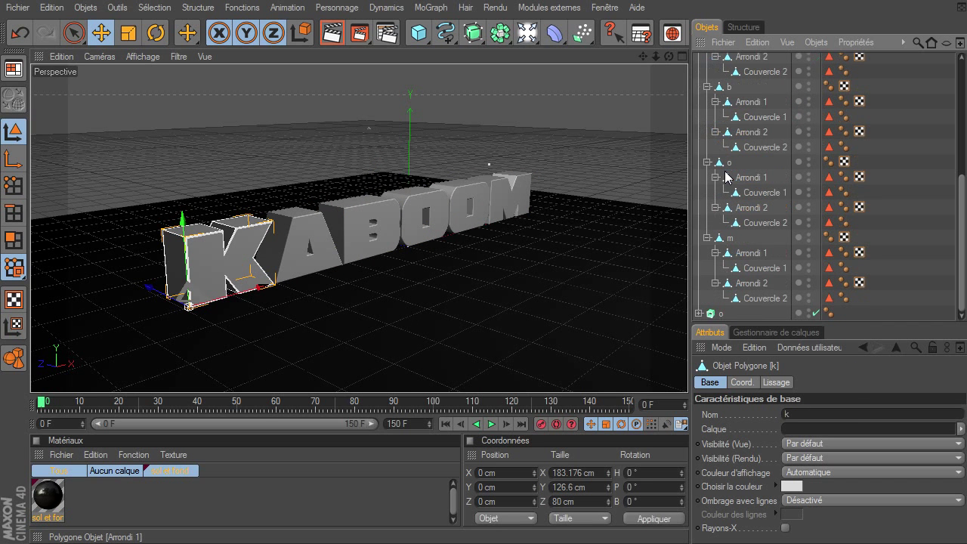
shift+click(757, 298)
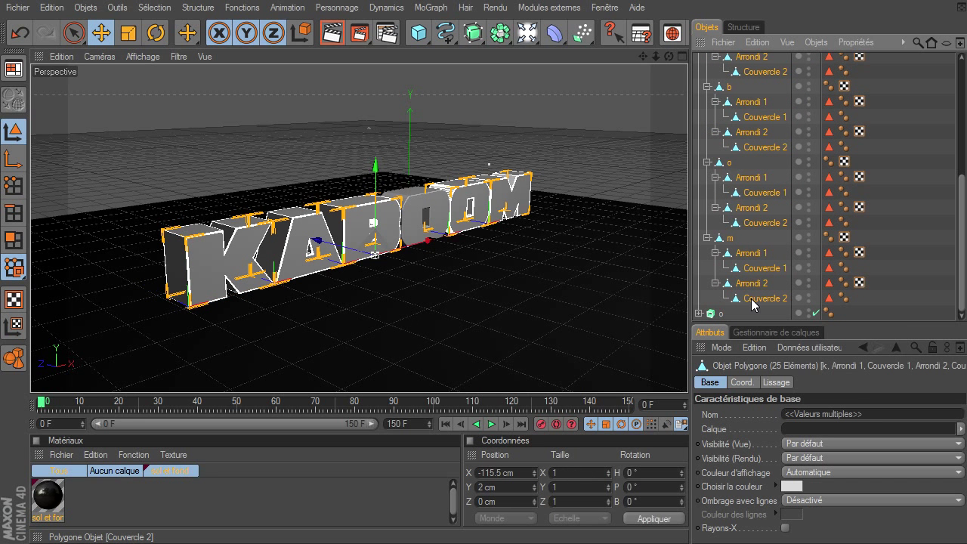
right_click(721, 91)
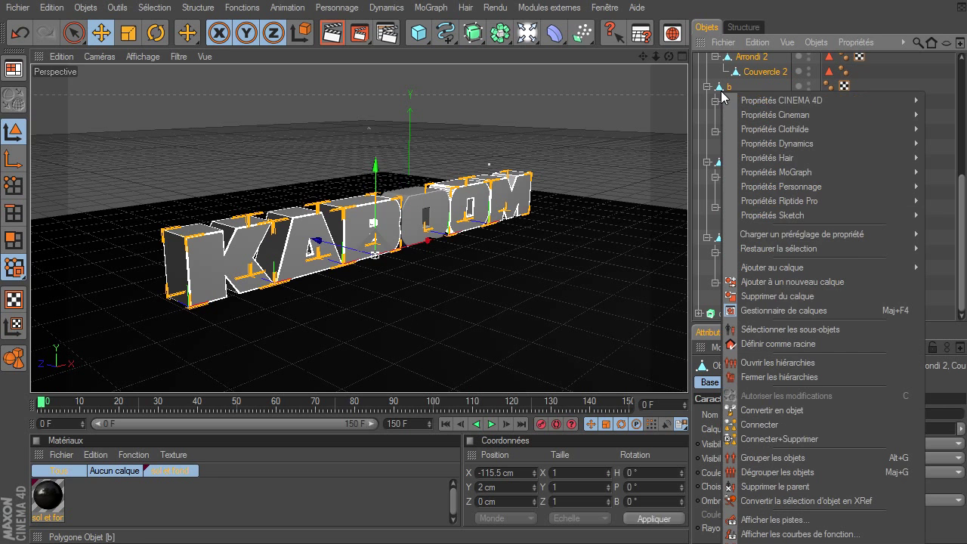
click(756, 440)
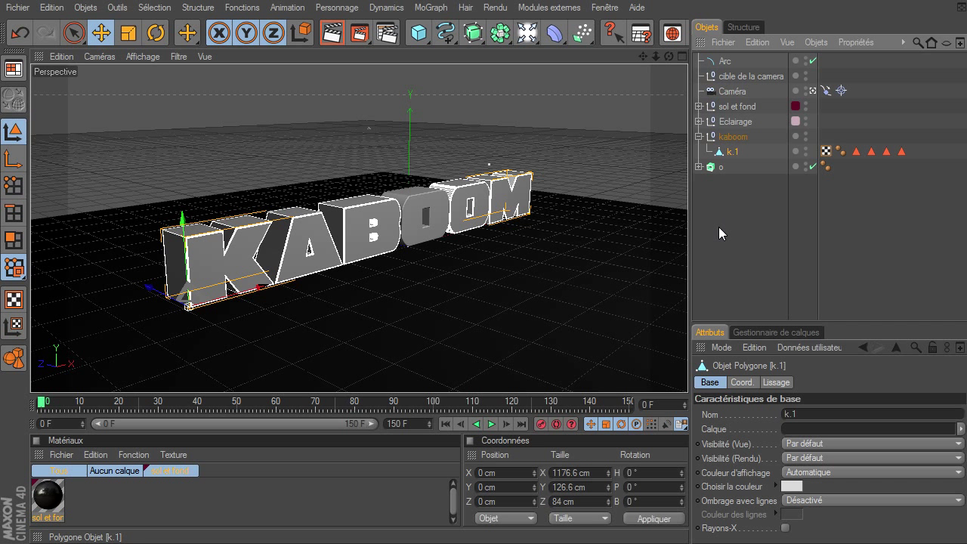
Move the merged text to the top level, delete the kaboom group, and rename it 'texte neutre'.
drag(727, 151, 755, 167)
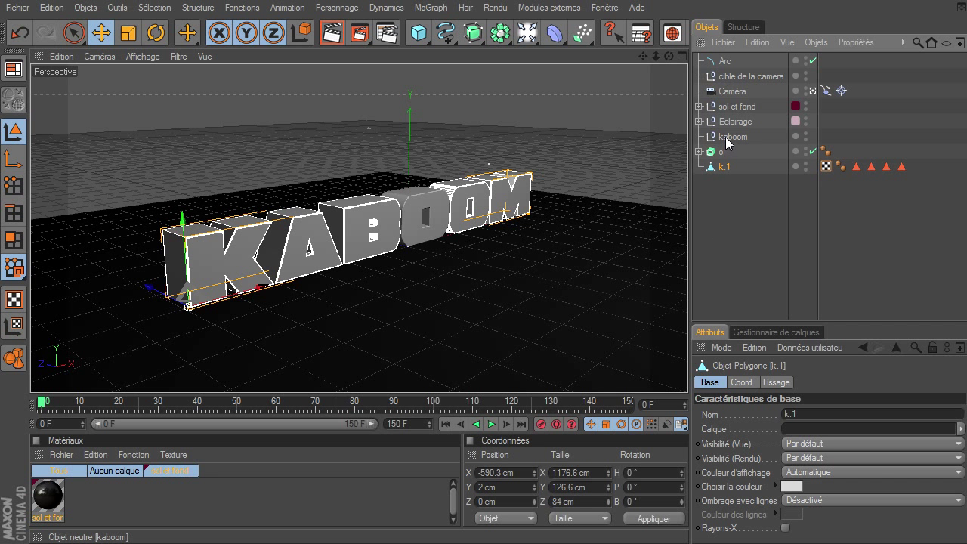
key(Delete)
double_click(726, 152)
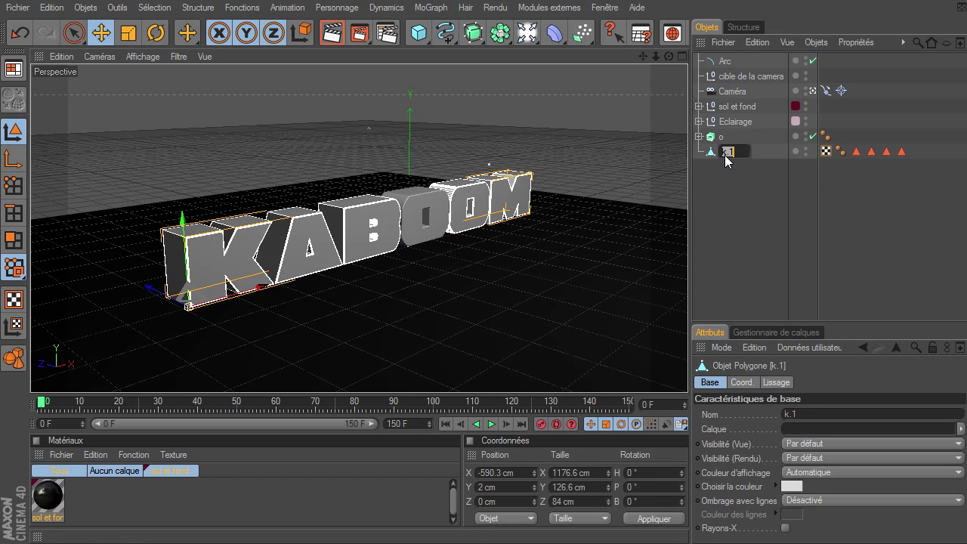
key(BackSpace)
text(texte immobile)
key(Return)
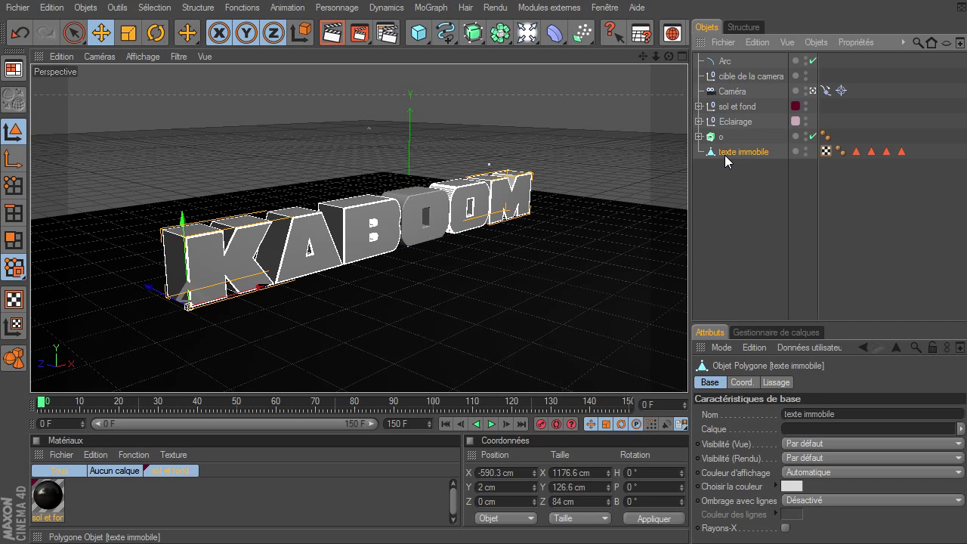
click(709, 189)
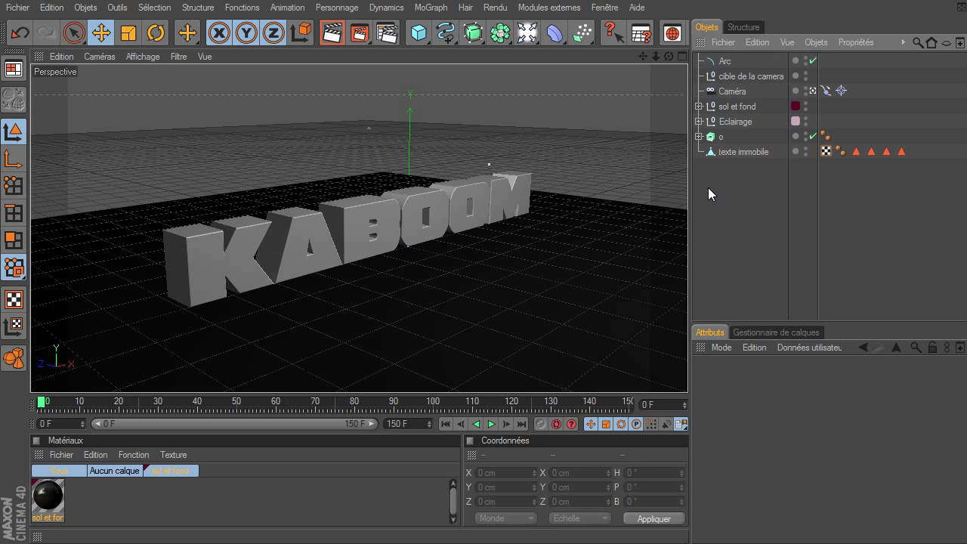
double_click(741, 149)
key(End)
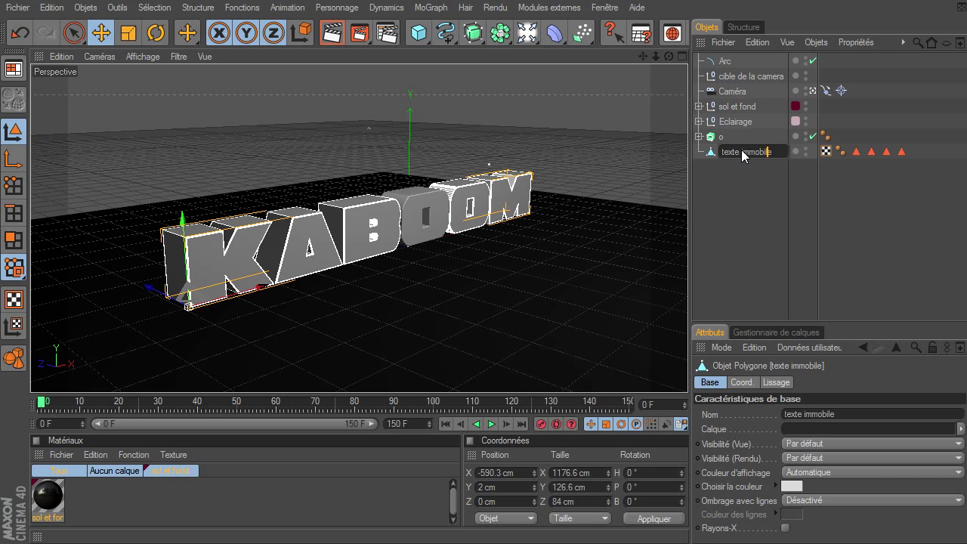
key(BackSpace)
key(BackSpace)
key(BackSpace)
text(peutre)
key(Return)
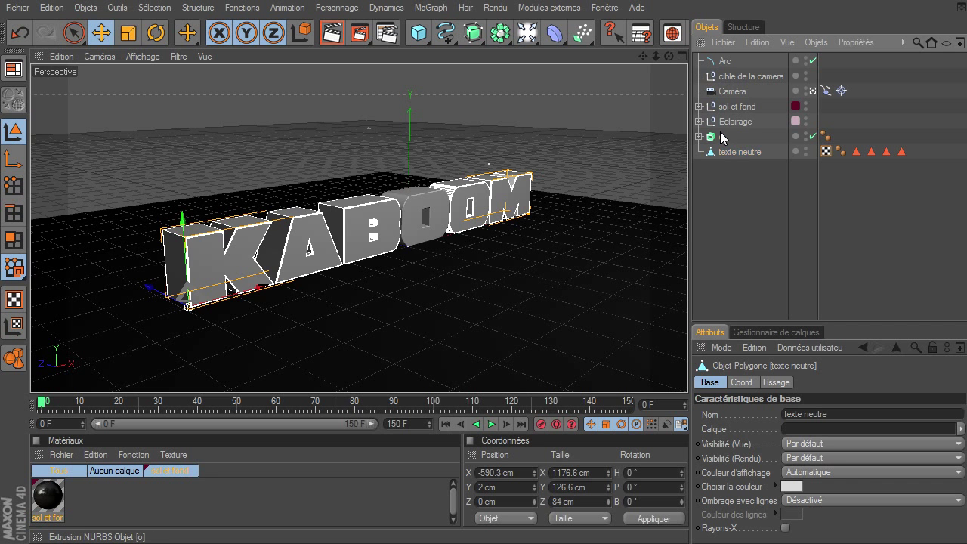
click(722, 137)
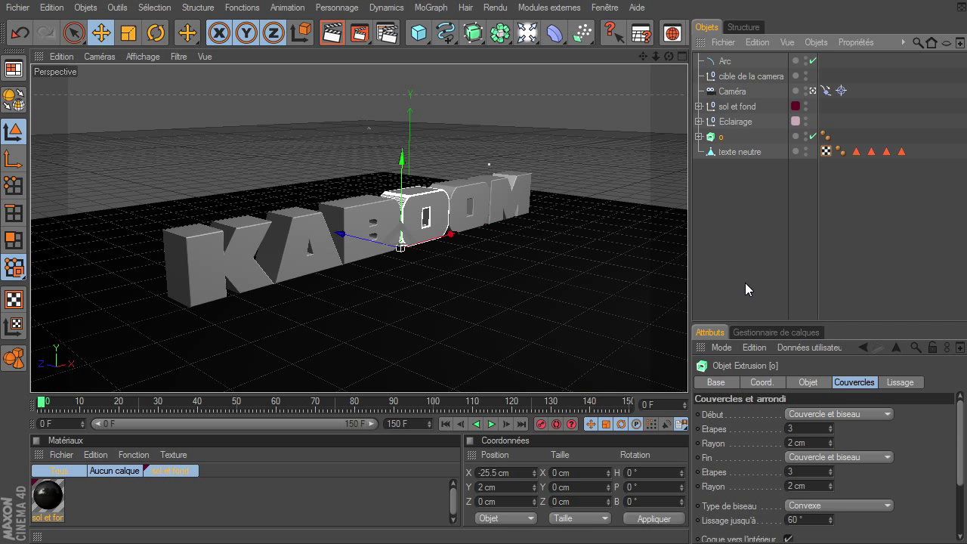
Convert the O to an editable polygon and merge its parts with Connecter+Supprimer.
key(c)
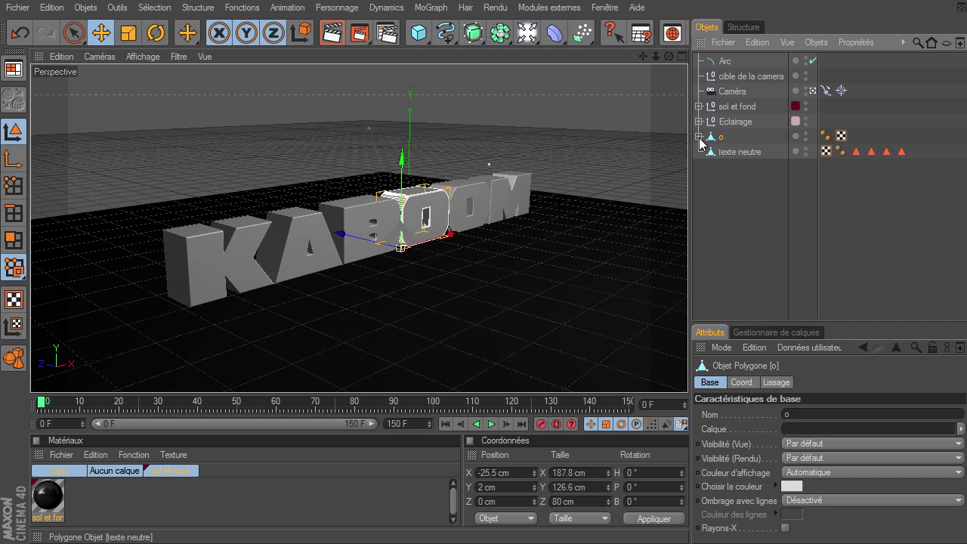
click(699, 137)
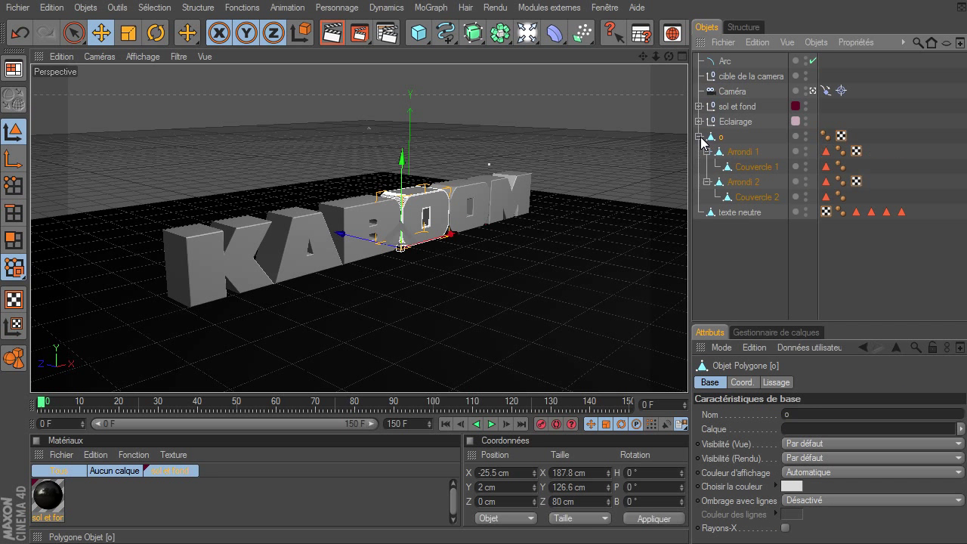
shift+click(745, 198)
right_click(744, 198)
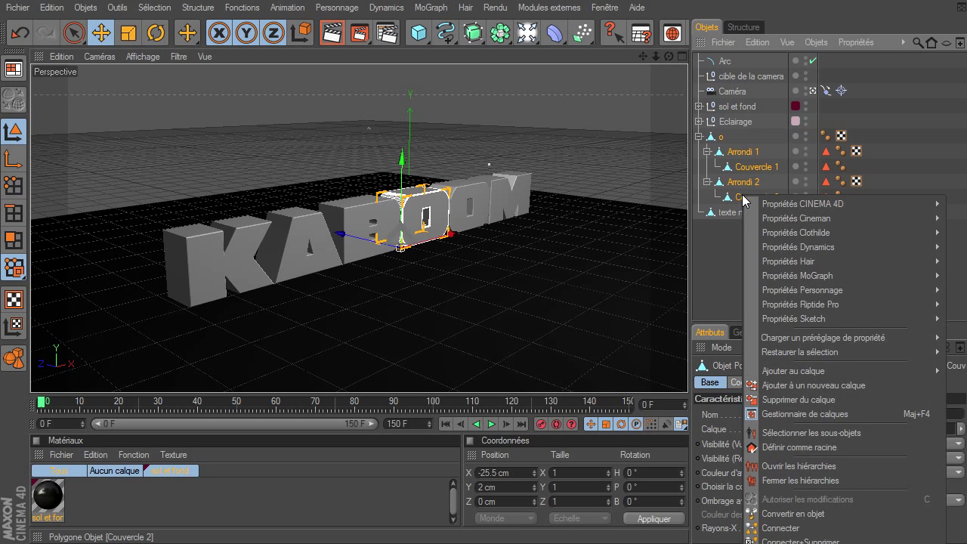
click(765, 541)
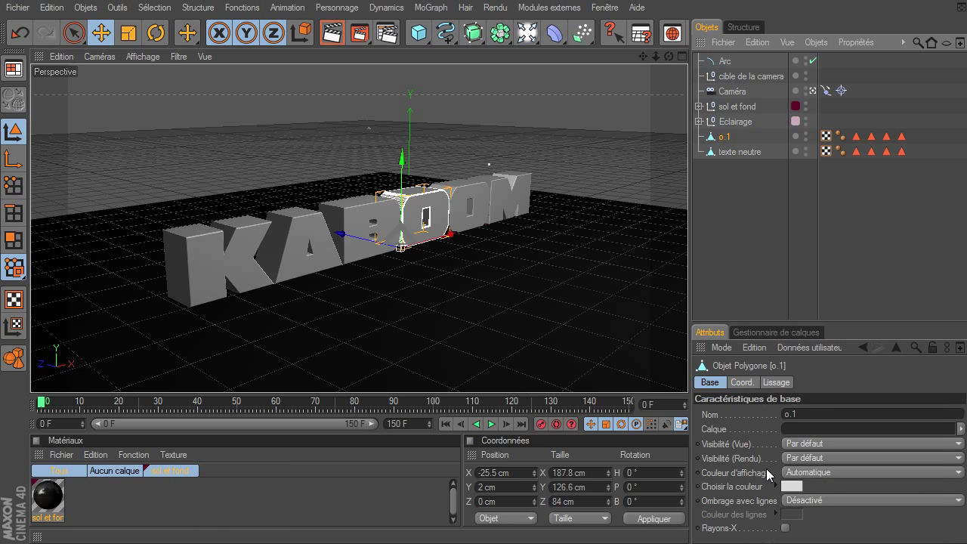
Rename the merged O object to 'o qui explose'.
double_click(723, 137)
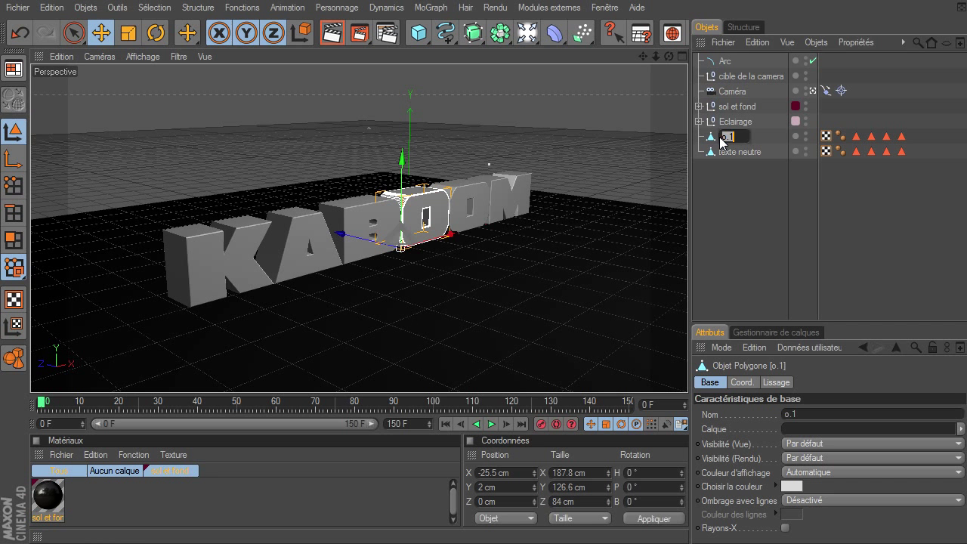
text(os)
text(e)
key(Return)
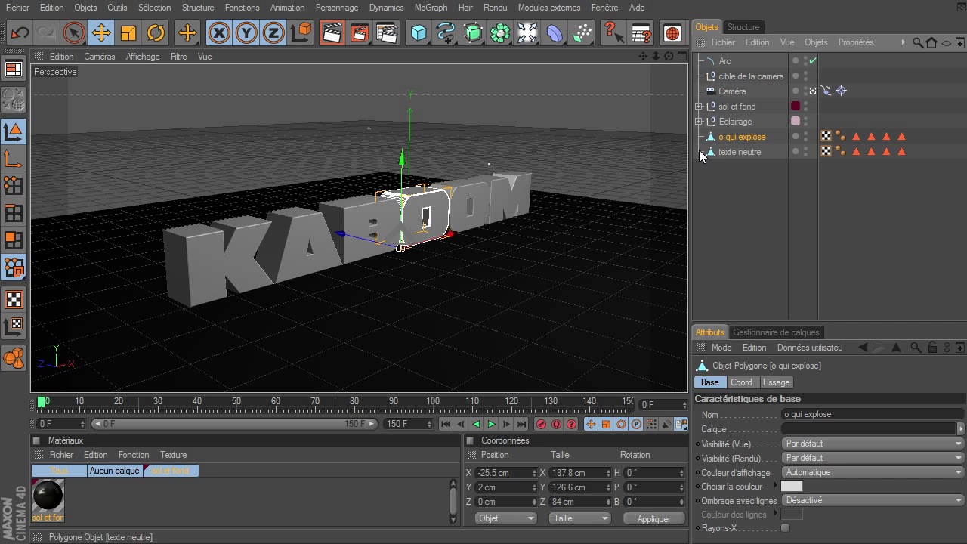
click(551, 8)
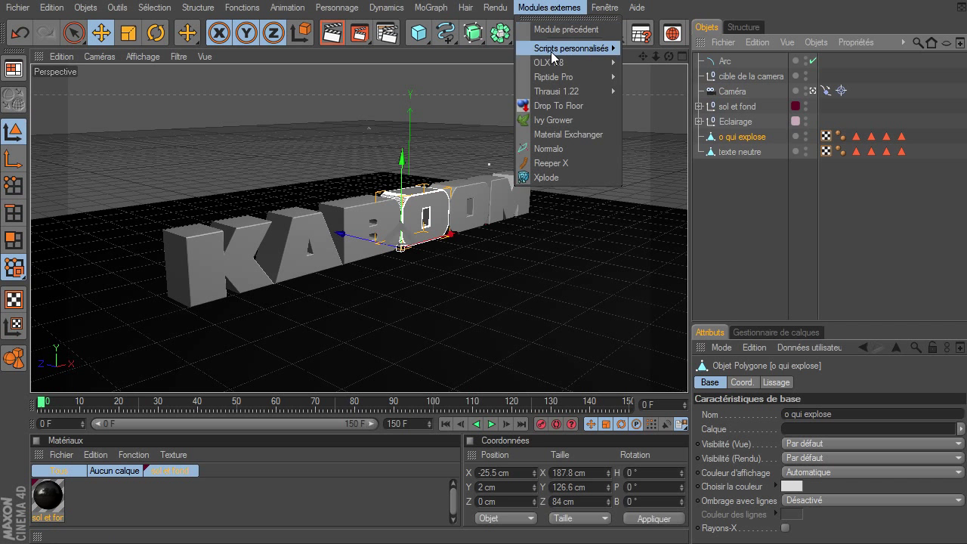
Shatter the O into 20 Voronoi pieces with Thrausi, then close the dialog.
click(641, 94)
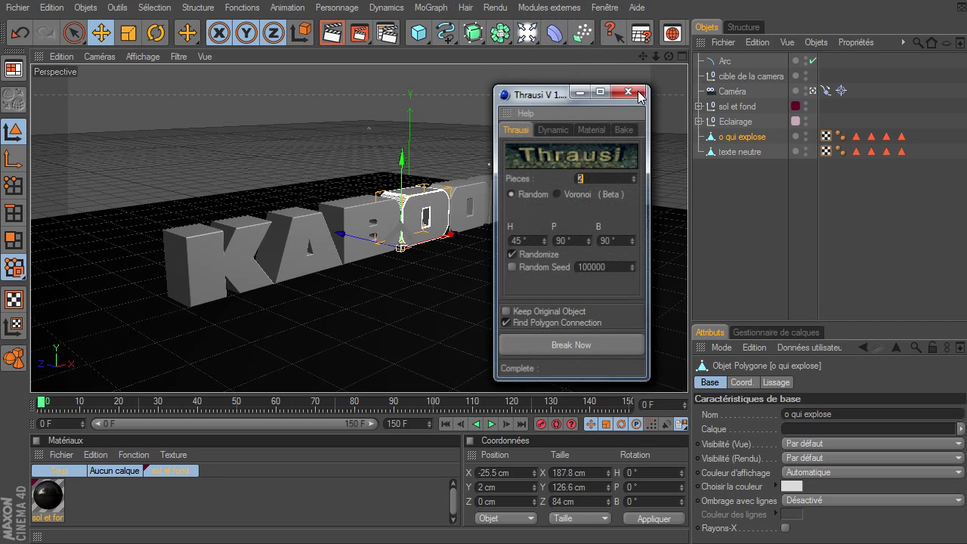
click(558, 194)
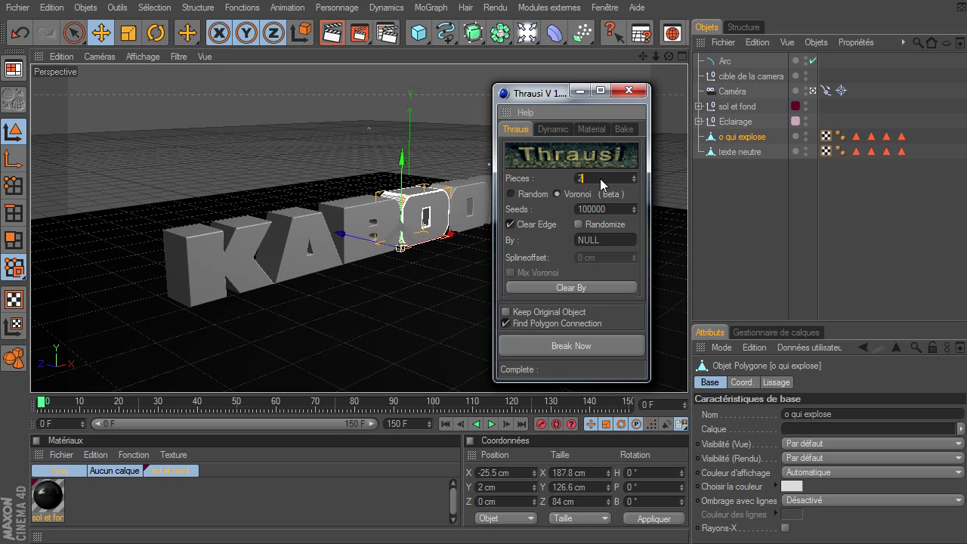
text(0)
click(575, 346)
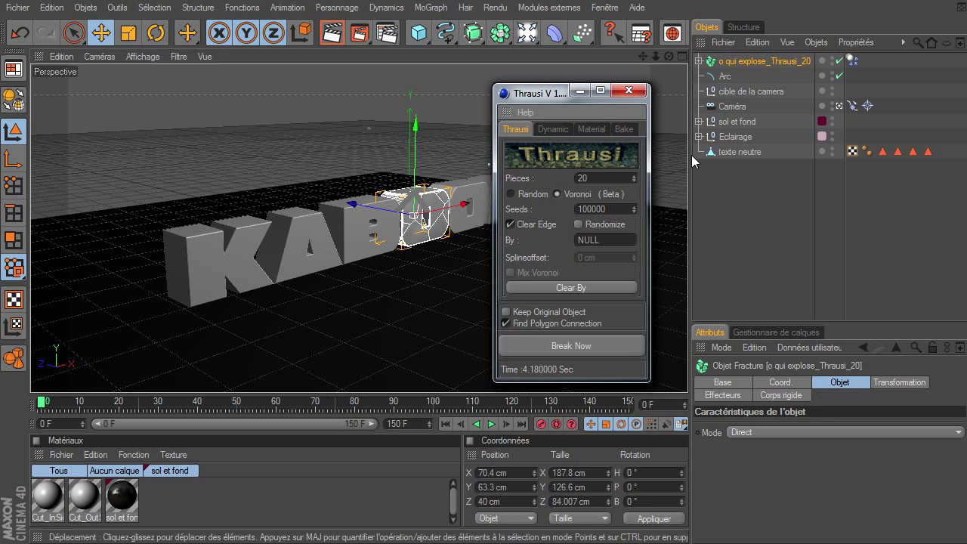
click(628, 91)
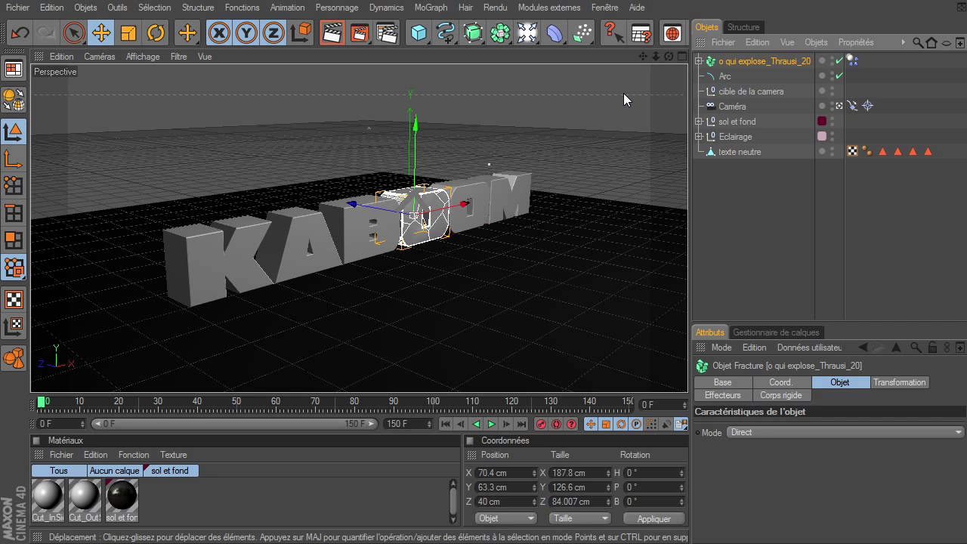
Brush-select the O's six bottom fragments: Pieces 2, 4, 13, 15, 18 and 19.
click(839, 60)
click(840, 106)
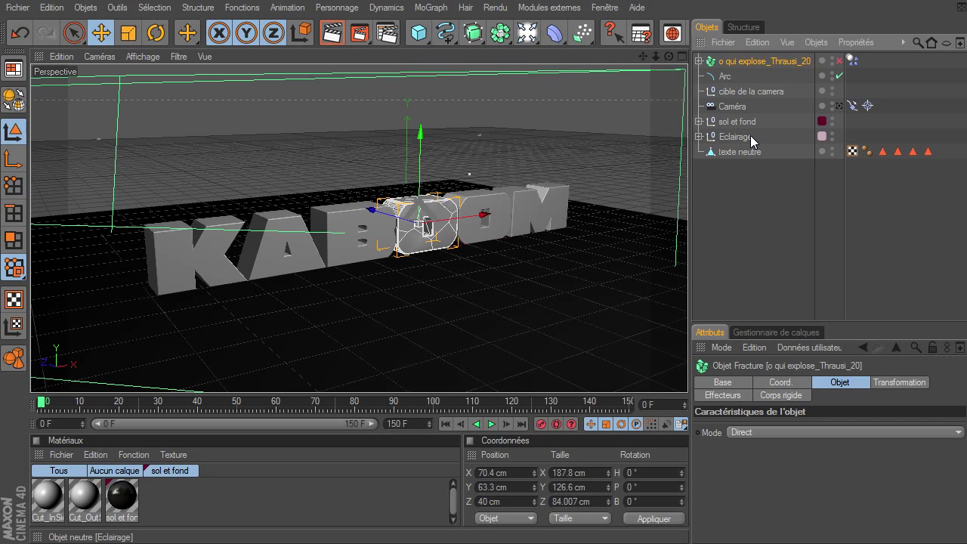
key(o)
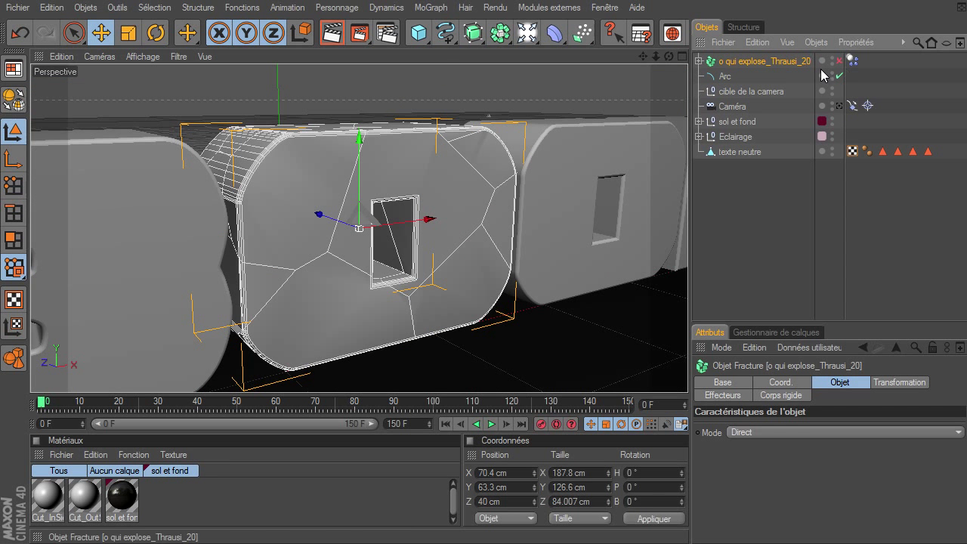
click(76, 36)
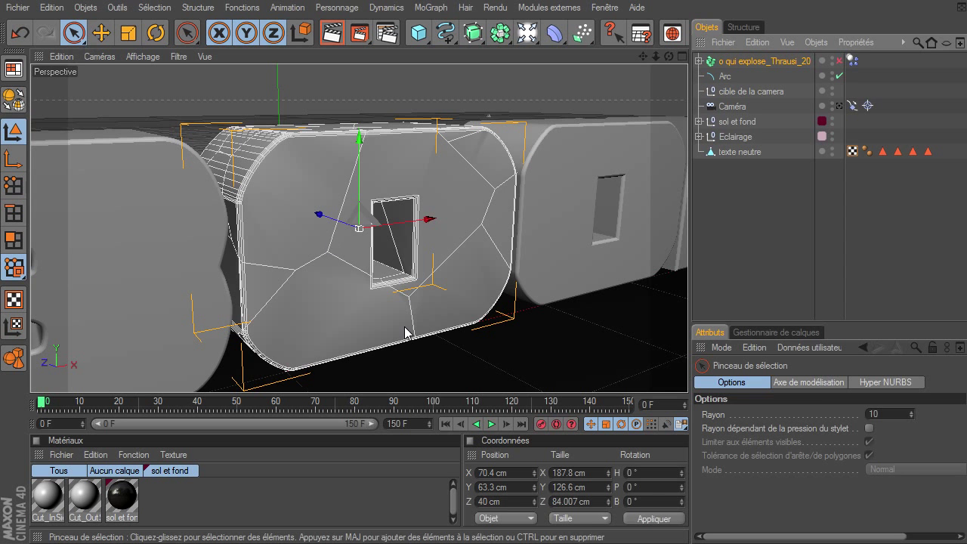
click(353, 330)
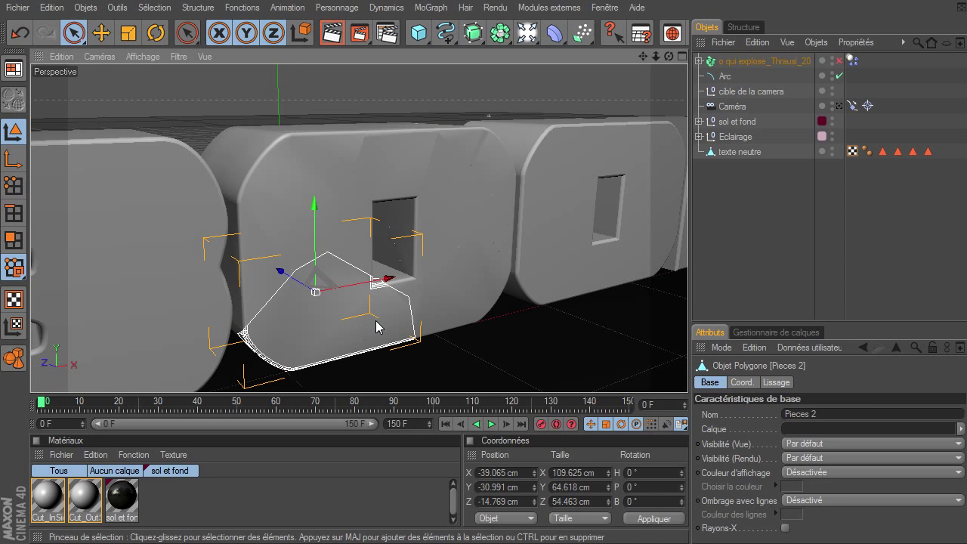
shift+click(458, 313)
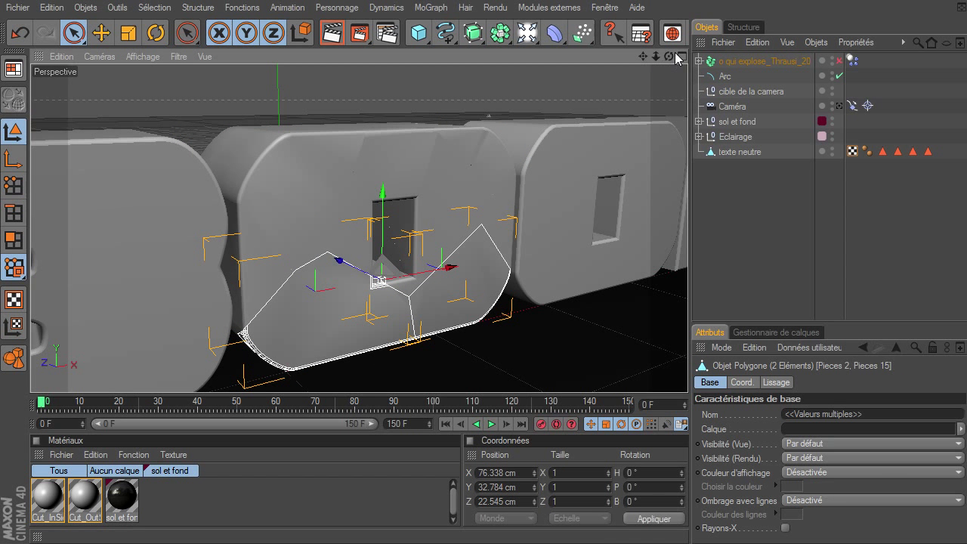
drag(669, 56, 669, 111)
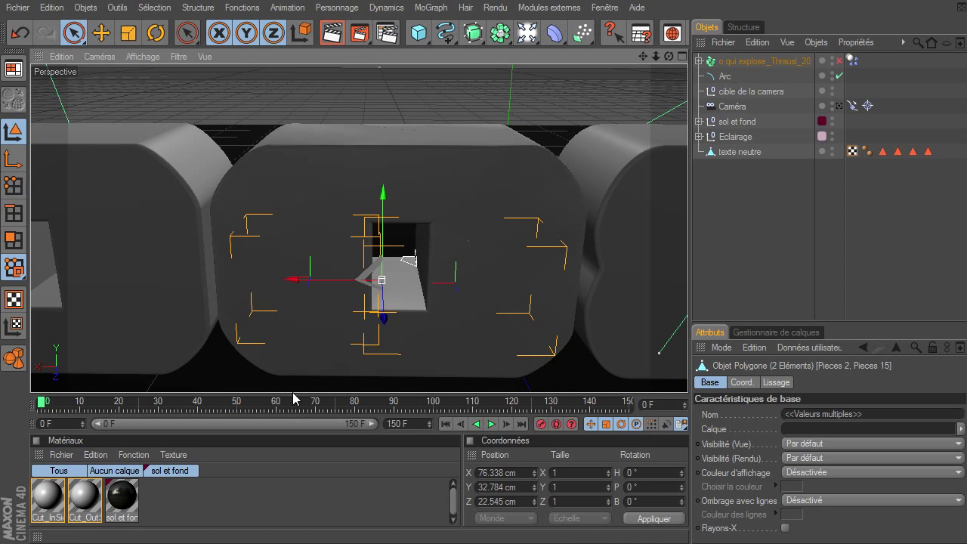
shift+drag(275, 364, 284, 348)
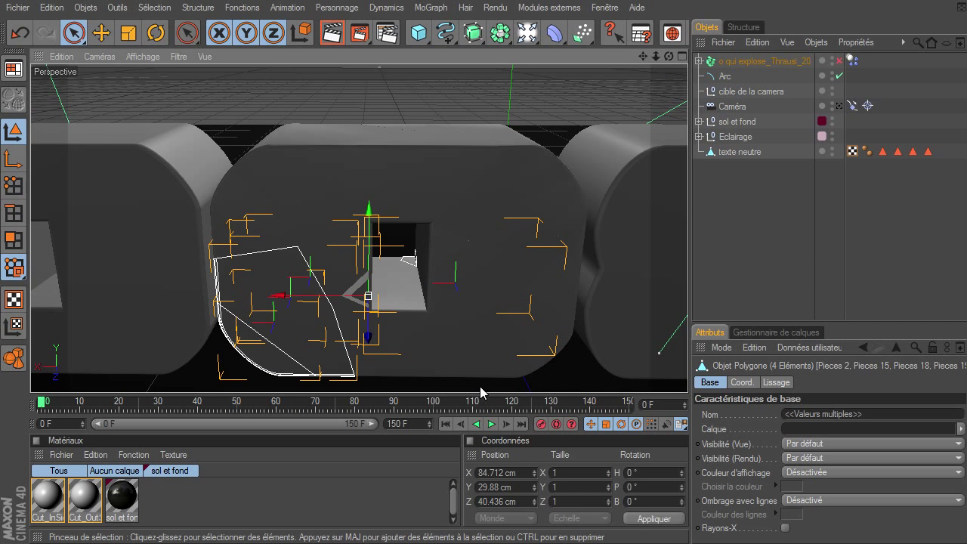
shift+drag(457, 378, 466, 375)
shift+click(529, 373)
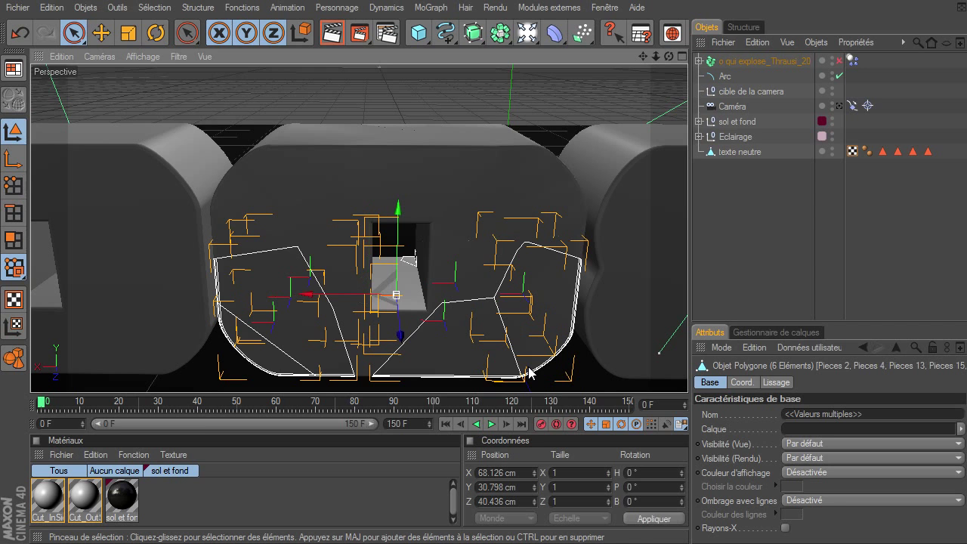
click(696, 67)
click(732, 67)
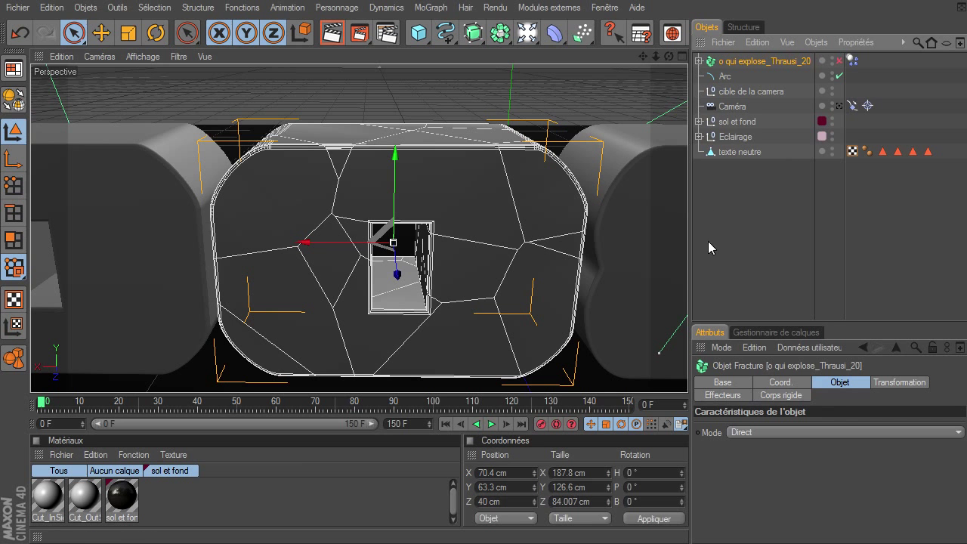
click(775, 274)
key(ctrl+z)
click(774, 273)
key(ctrl+z)
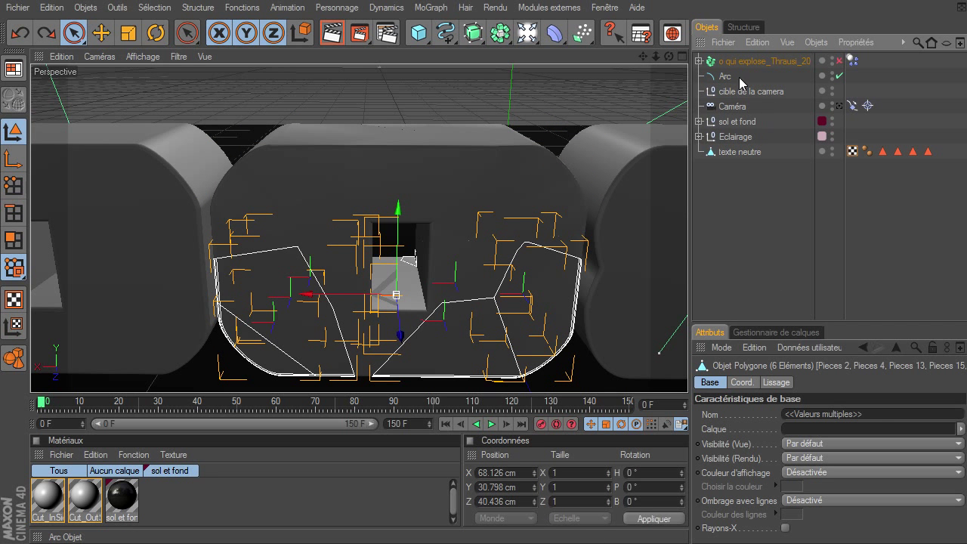
Drag the six selected pieces out of the fracture object to the top level.
click(699, 60)
scroll(753, 219, down, 5)
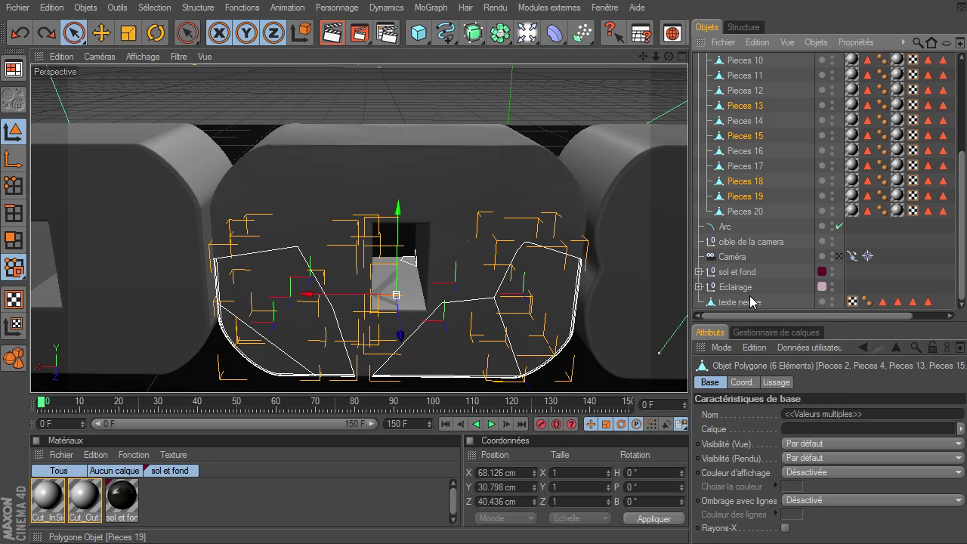
drag(751, 303, 750, 303)
scroll(726, 151, up, 5)
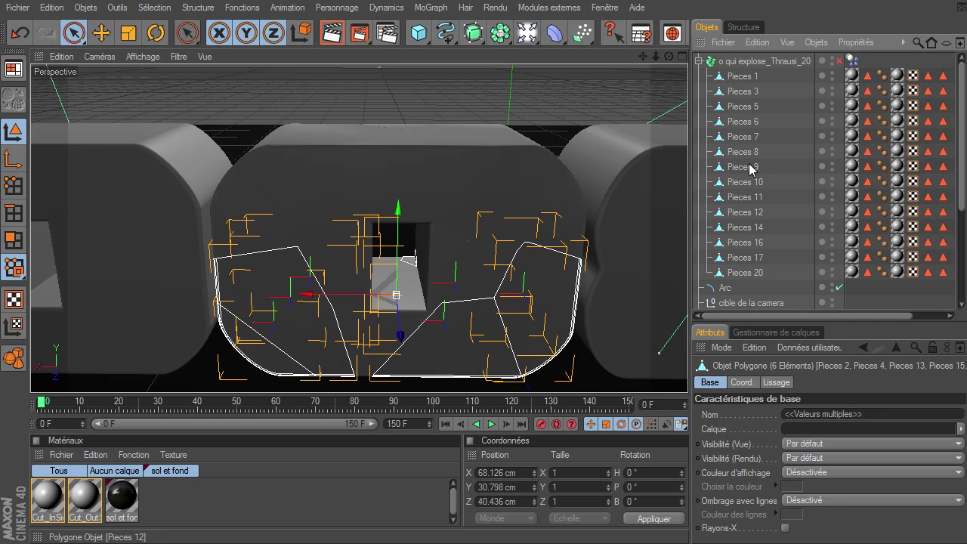
click(699, 62)
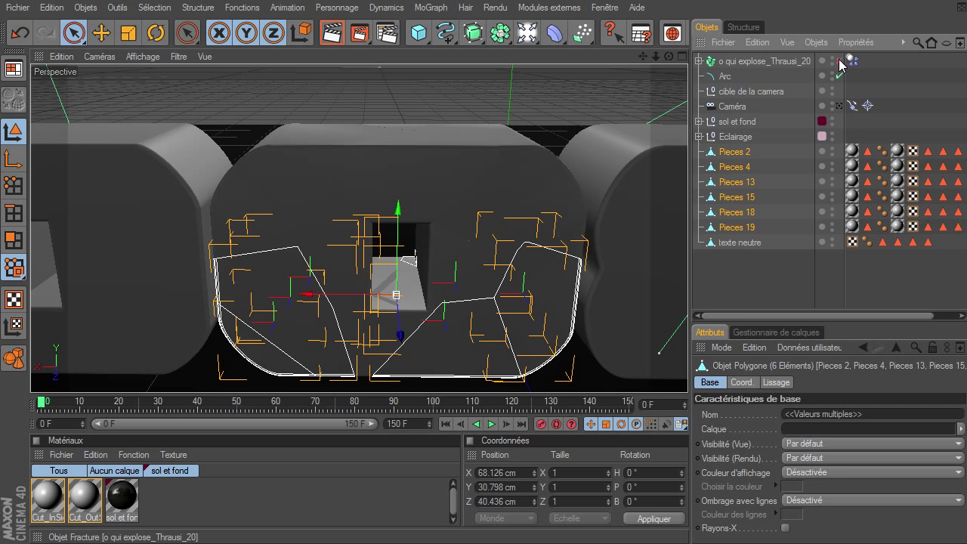
click(766, 292)
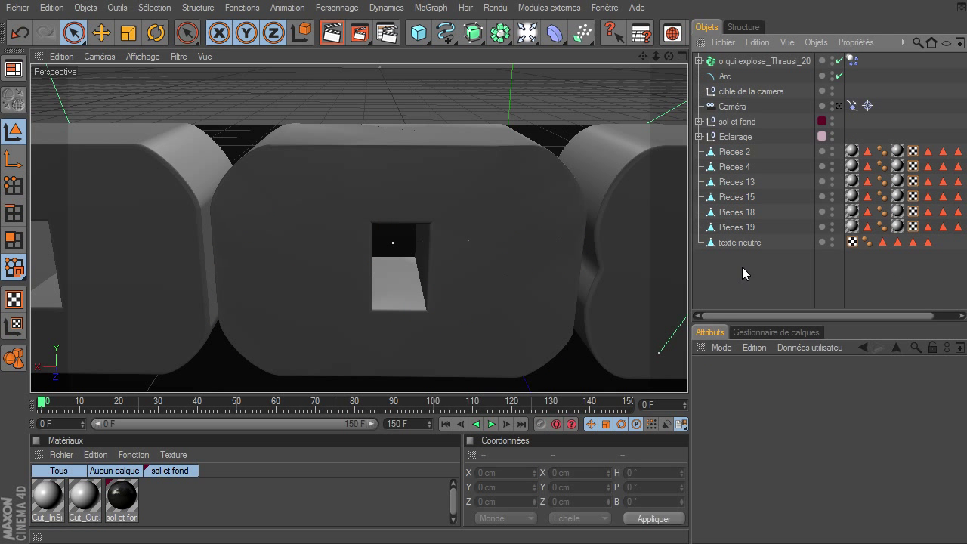
drag(730, 271, 760, 149)
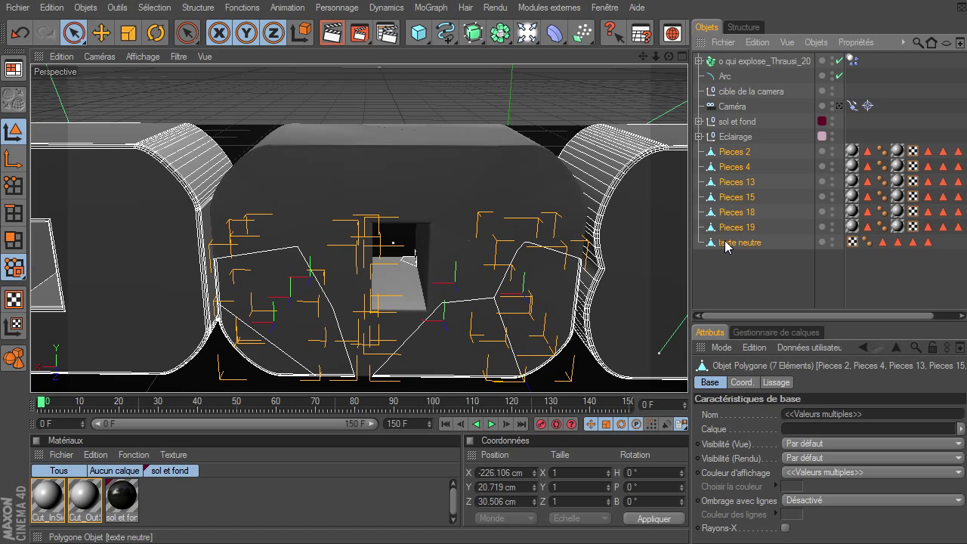
Add Dynamics Rigid Body tags to the loose pieces and texte neutre.
right_click(718, 183)
mouse_move(785, 245)
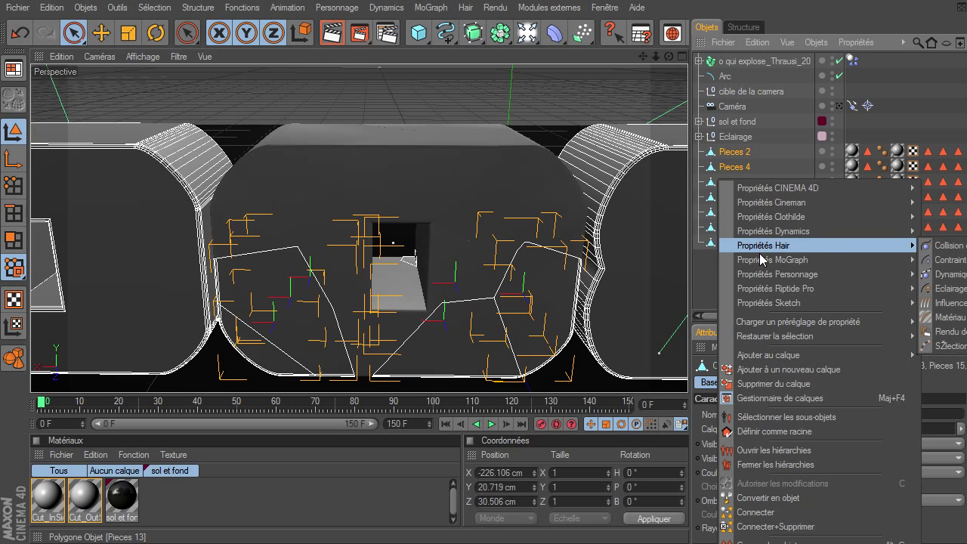
click(953, 275)
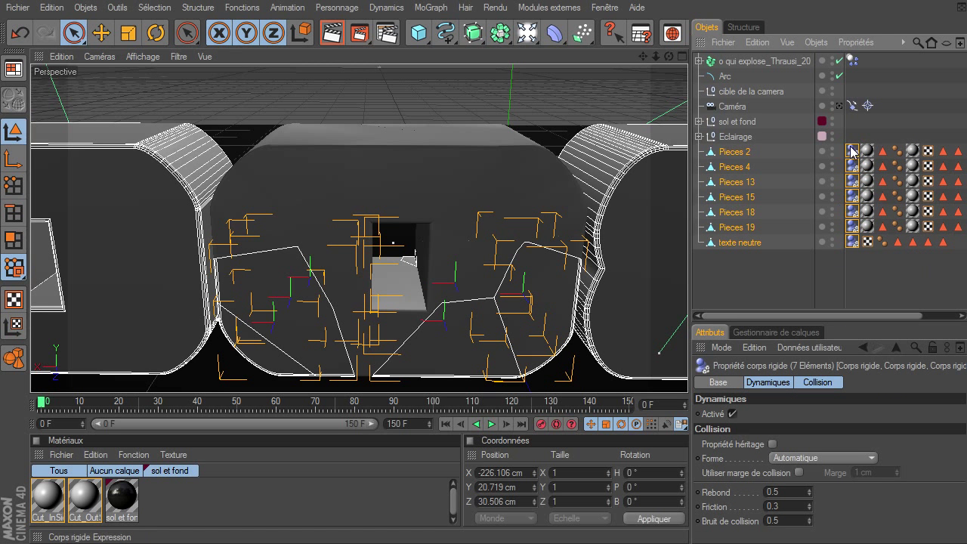
click(731, 283)
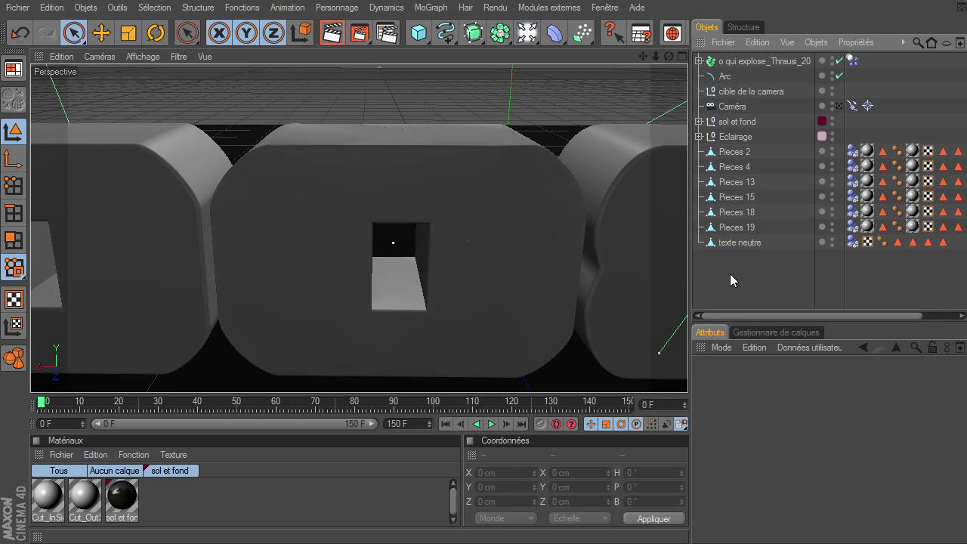
Group the six pieces and texte neutre under a null named 'elements neutre'.
drag(737, 214, 752, 150)
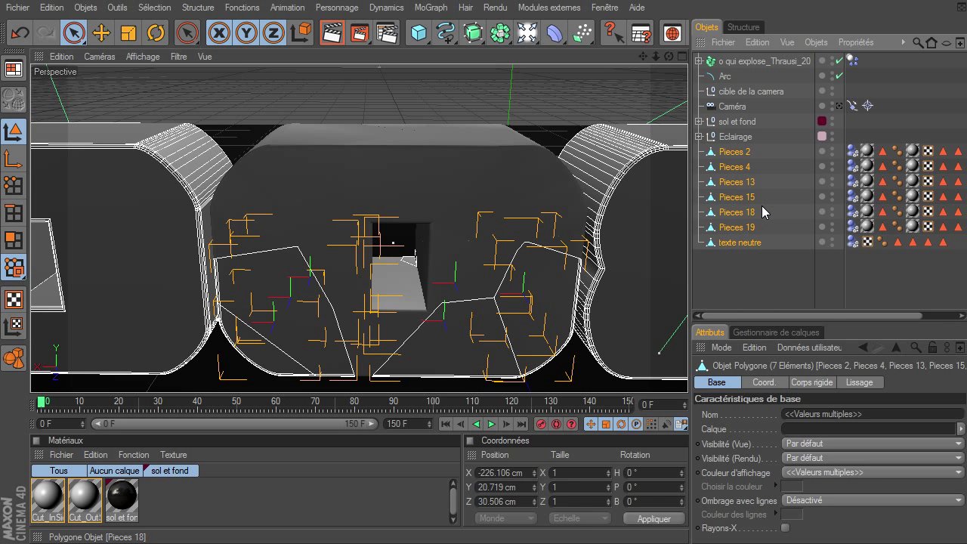
key(alt+g)
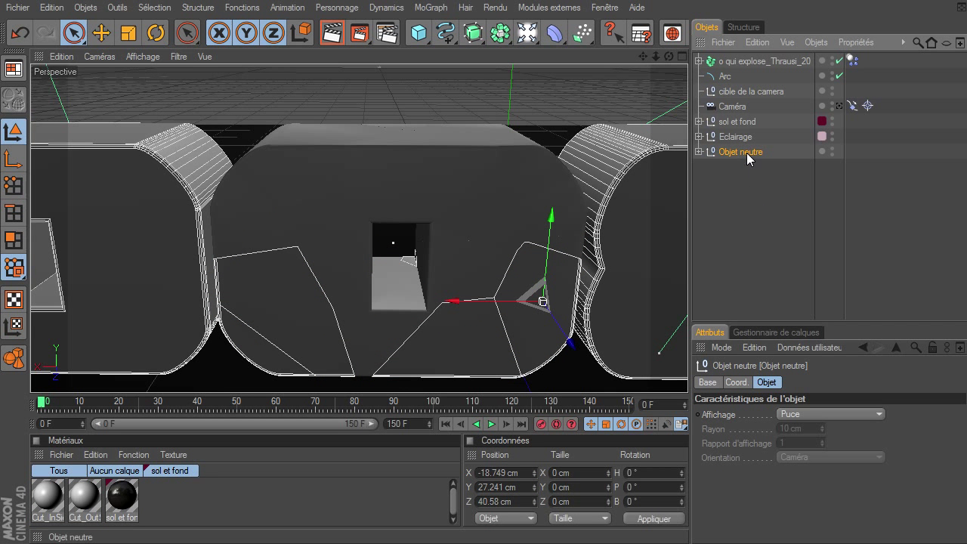
double_click(746, 151)
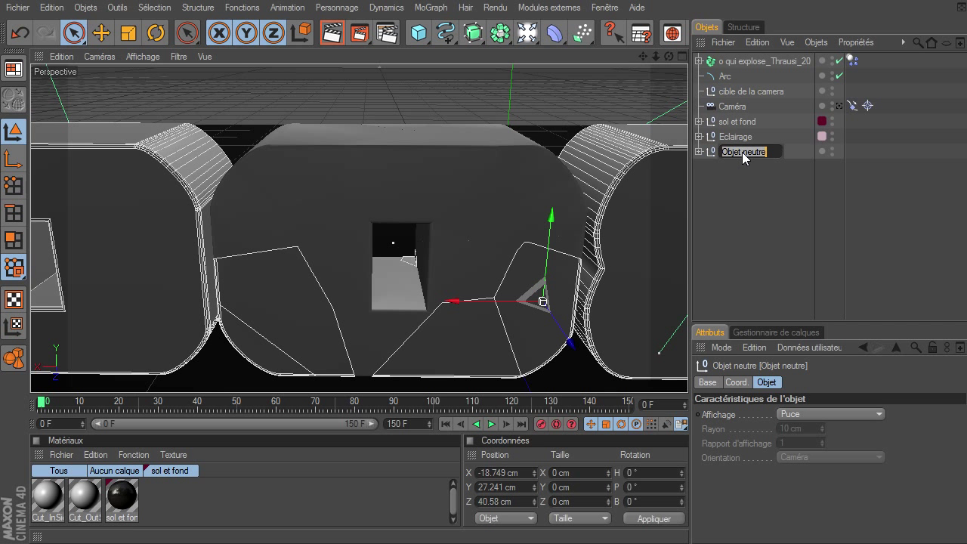
text(elements neutre)
key(Return)
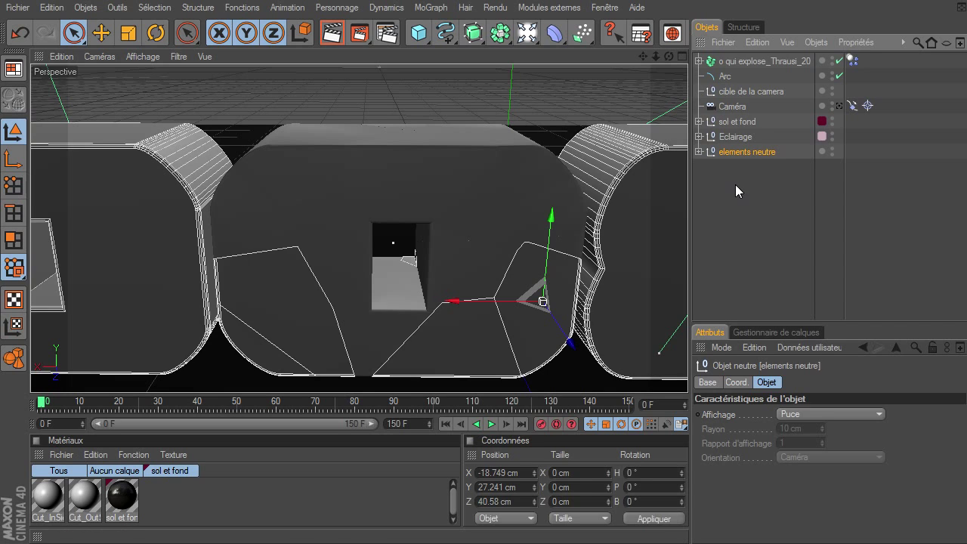
click(735, 184)
drag(674, 56, 688, 380)
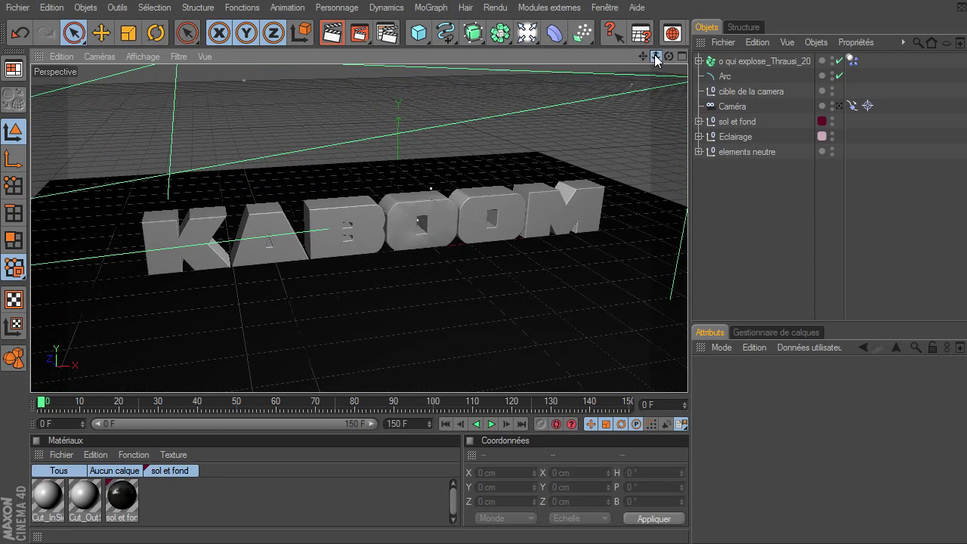
Look through the Caméra, play the explosion preview, stop it and rewind to frame 0.
drag(668, 62, 688, 374)
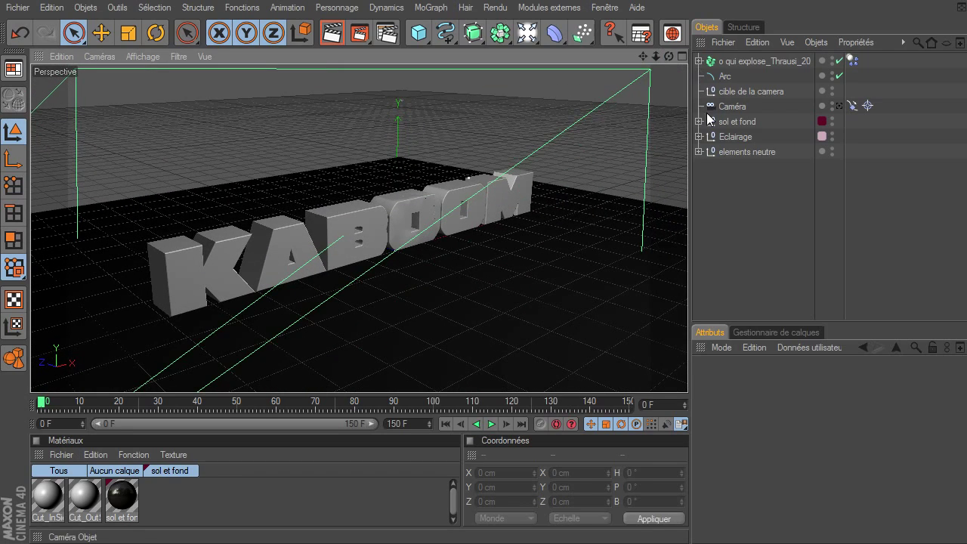
click(839, 106)
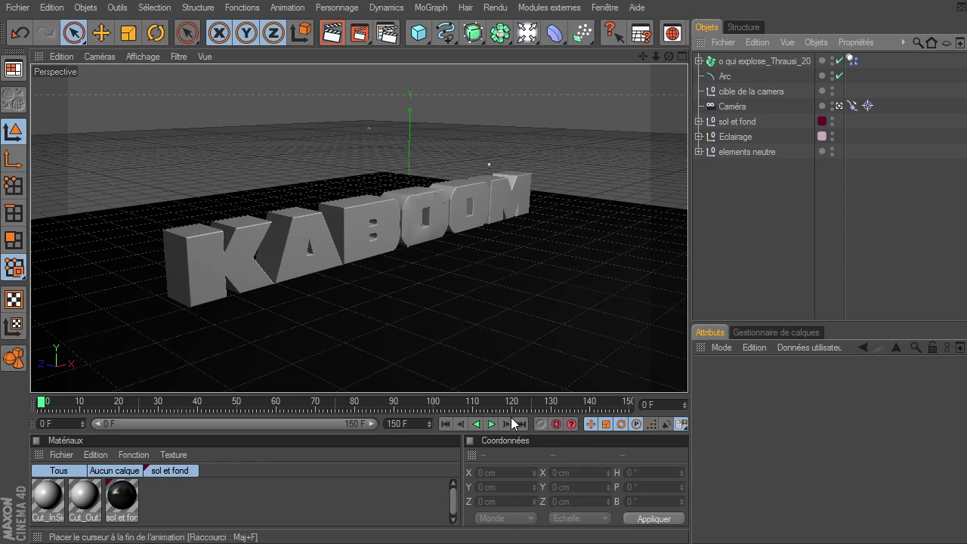
click(490, 425)
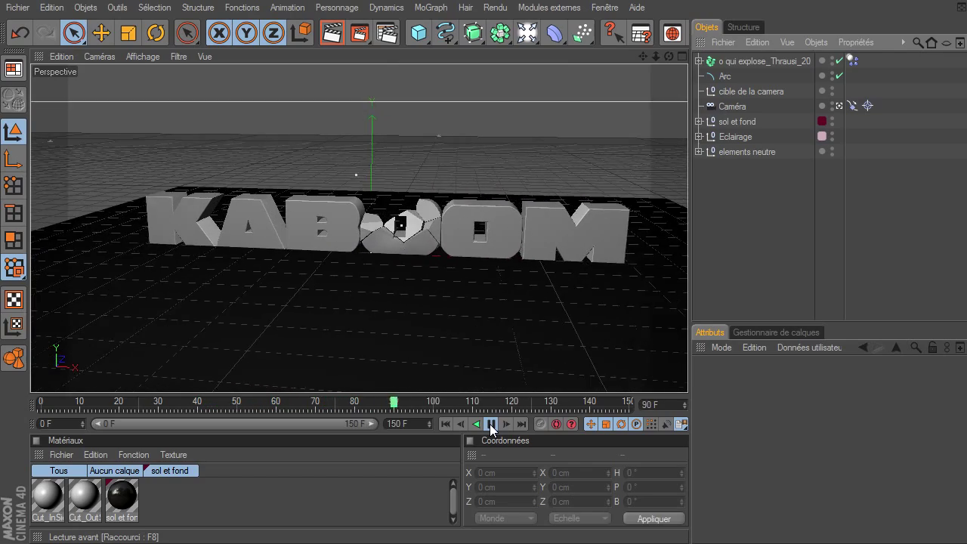
click(491, 425)
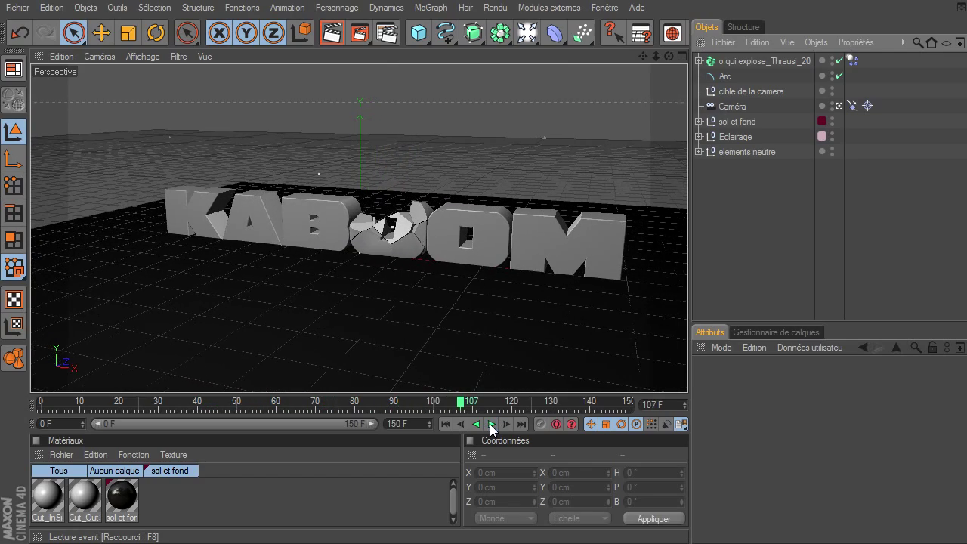
click(445, 424)
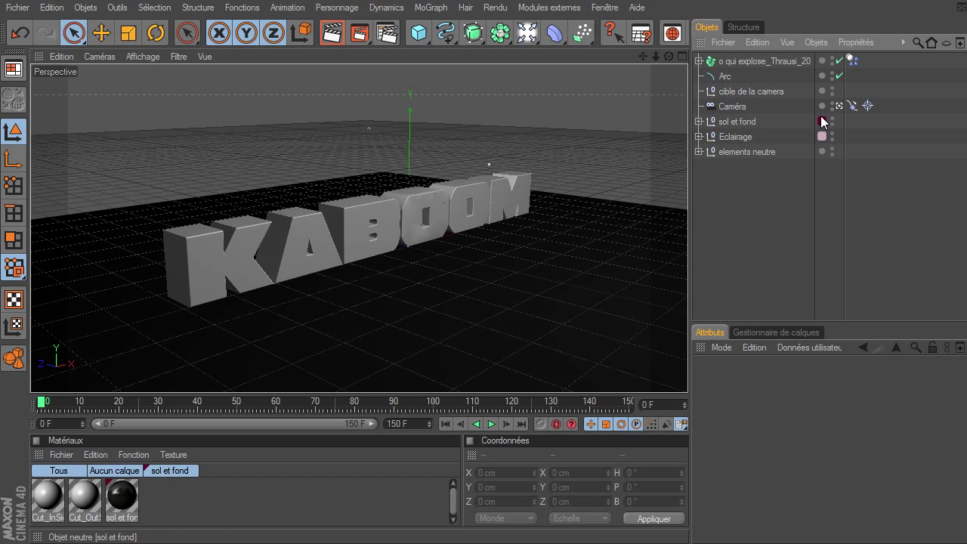
Change the fracture's Corps rigide Déclencher from Immédiatement to Sur collision.
click(852, 62)
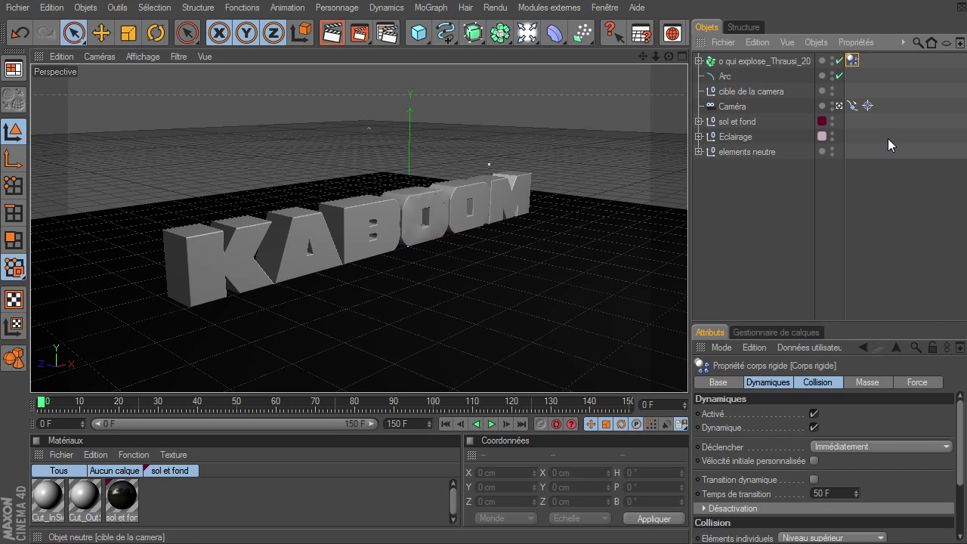
drag(824, 323, 837, 193)
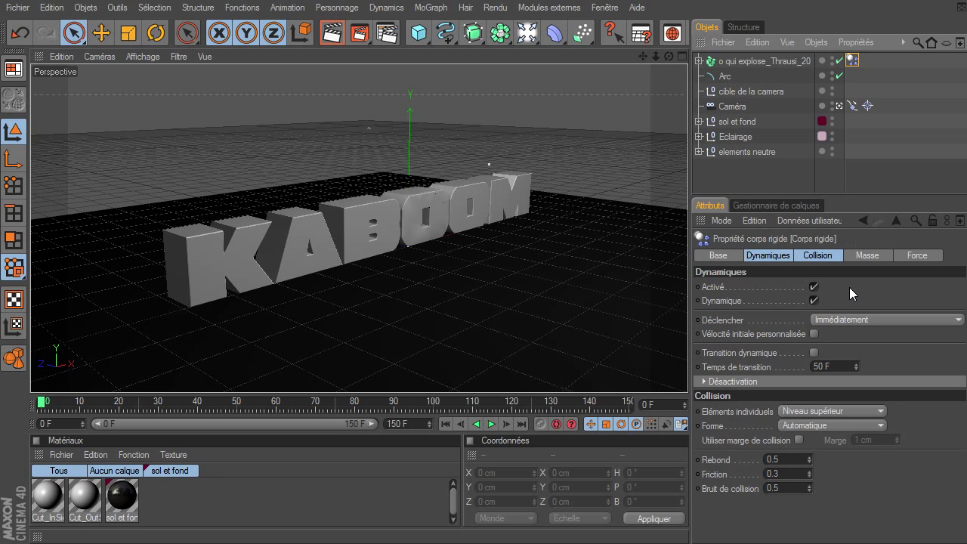
click(853, 317)
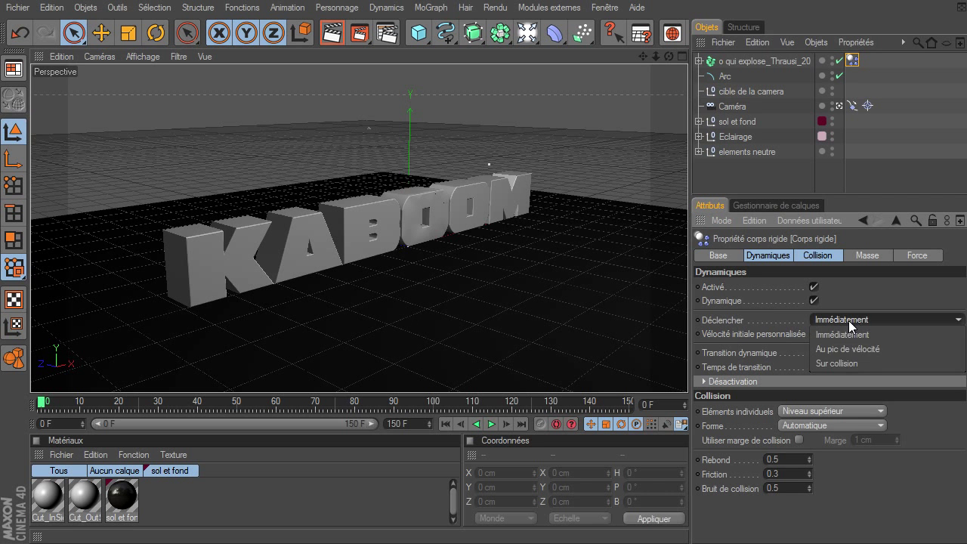
click(838, 360)
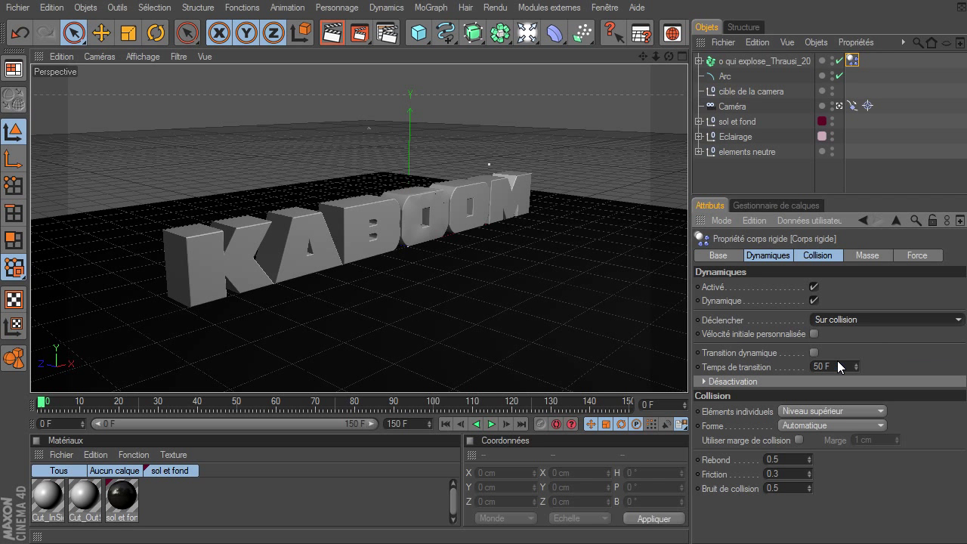
click(728, 180)
drag(656, 56, 688, 382)
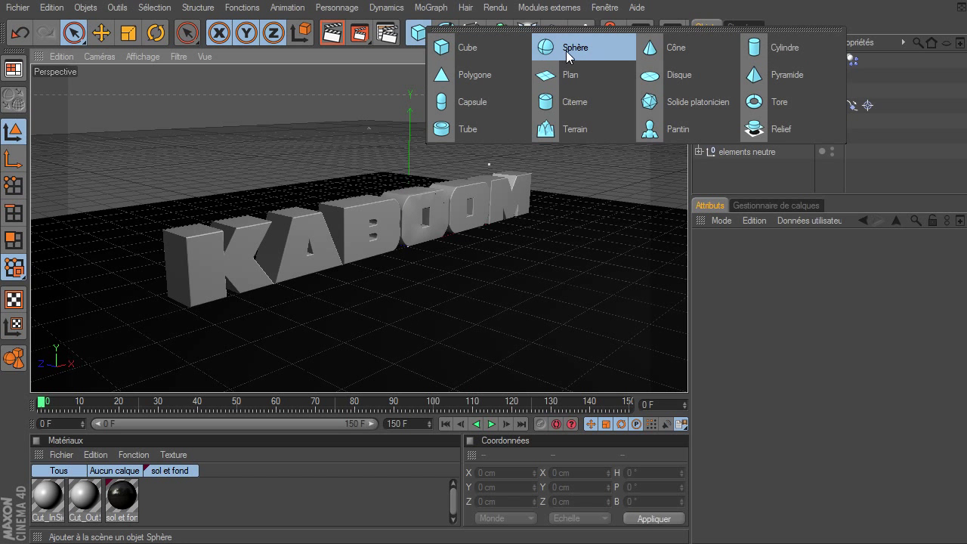
Add a Sphère, hide it in the editor, and park it at X 73.876 cm, Y -161.896 cm.
drag(417, 36, 566, 45)
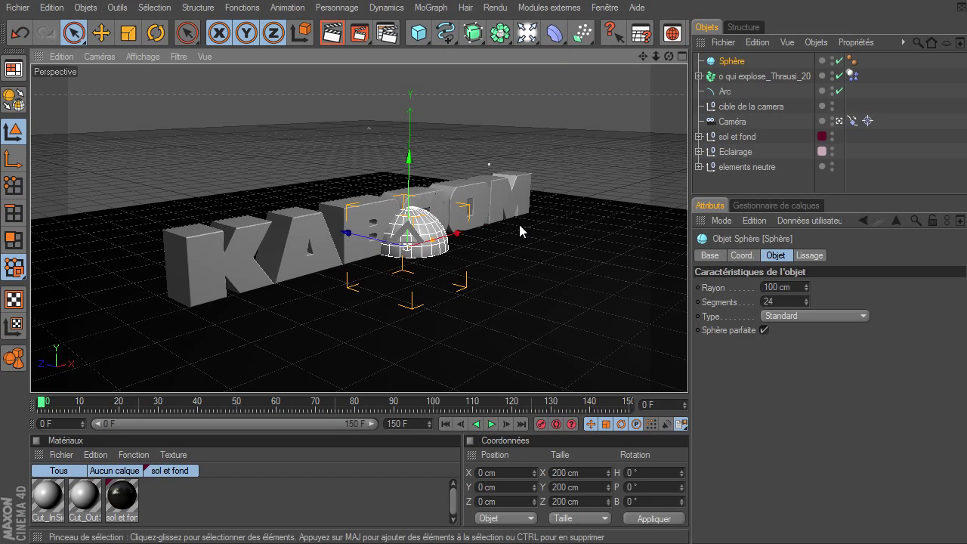
click(840, 121)
drag(666, 59, 529, 151)
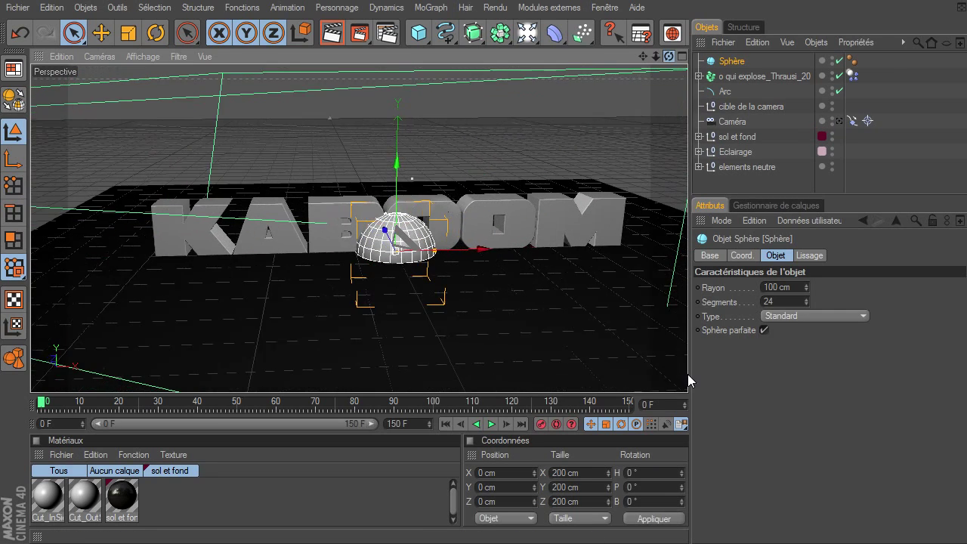
drag(471, 252, 502, 252)
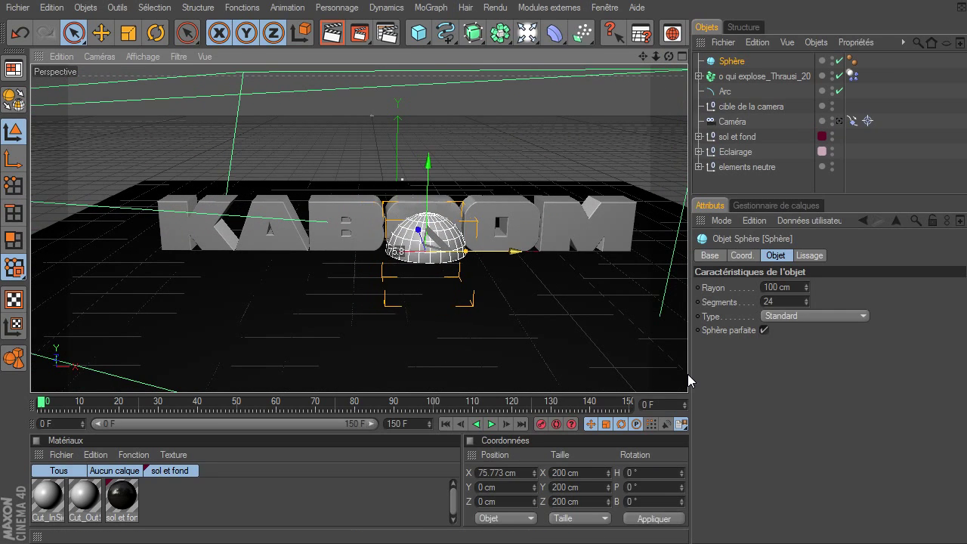
mouse_move(428, 162)
mouse_down()
mouse_move(688, 374)
mouse_move(432, 158)
mouse_up()
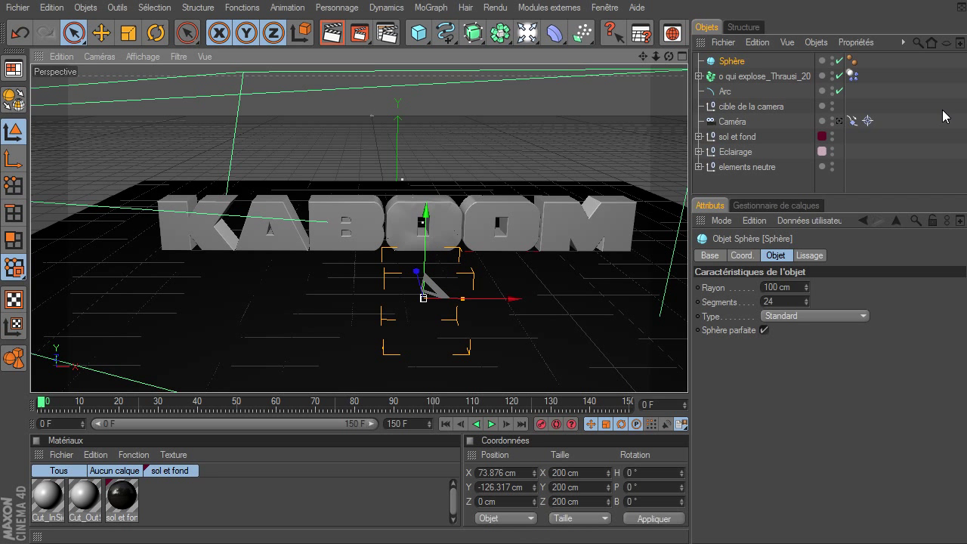
drag(425, 217, 495, 189)
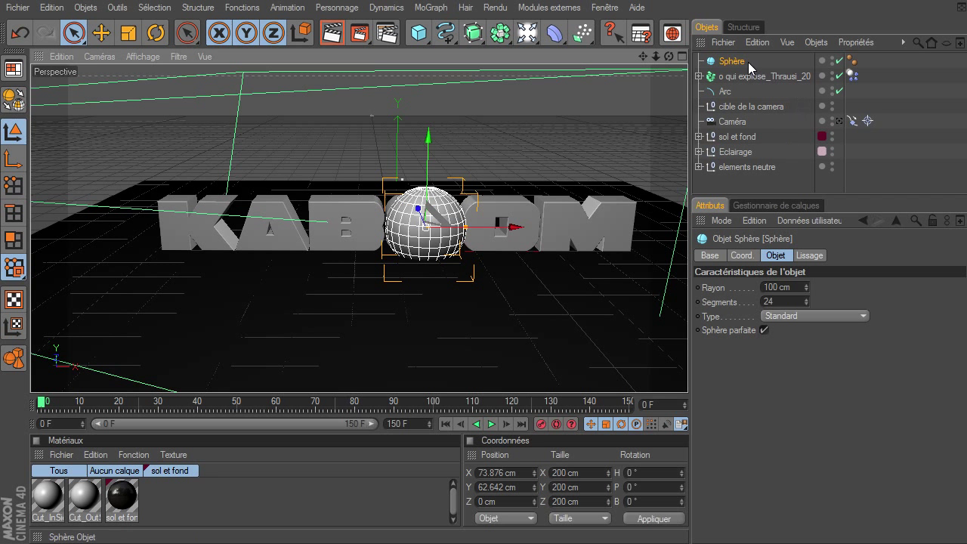
click(832, 59)
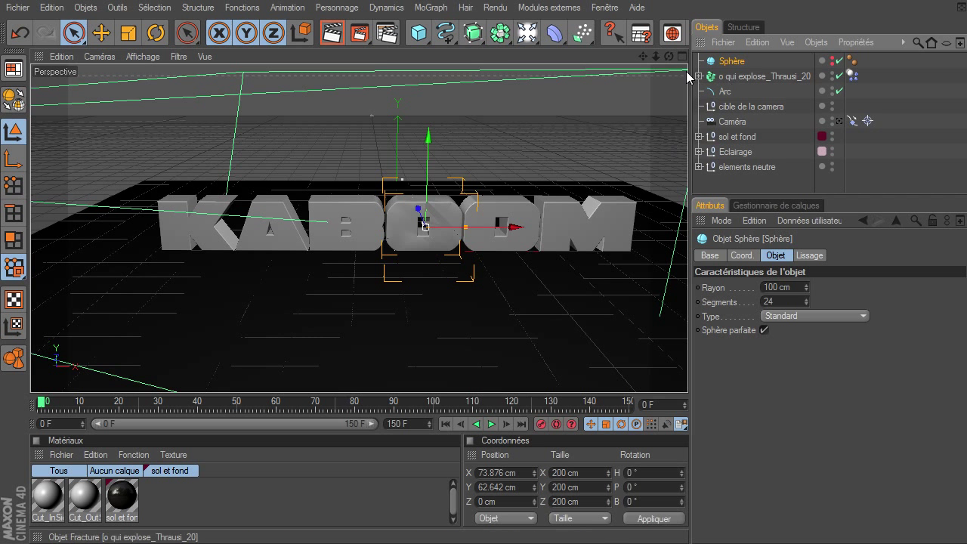
drag(429, 133, 430, 217)
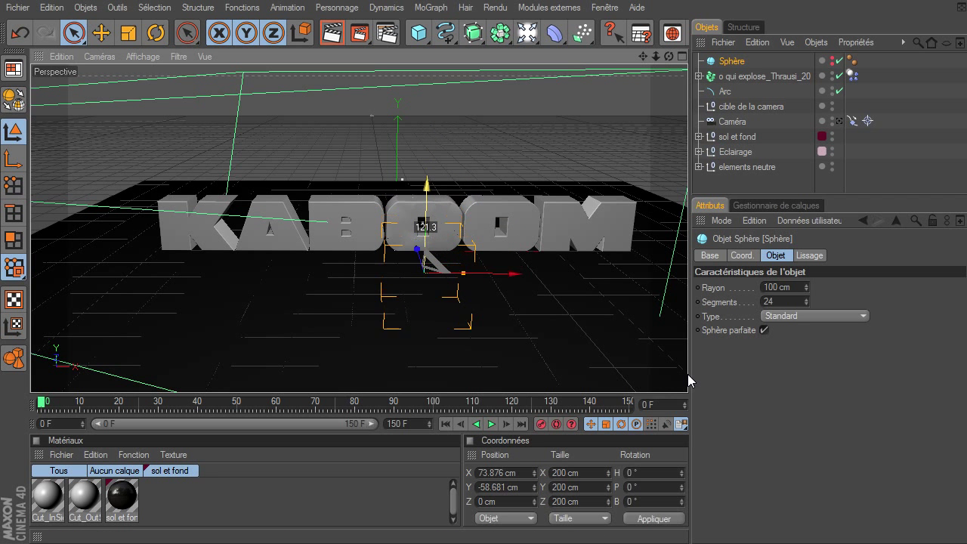
right_click(718, 61)
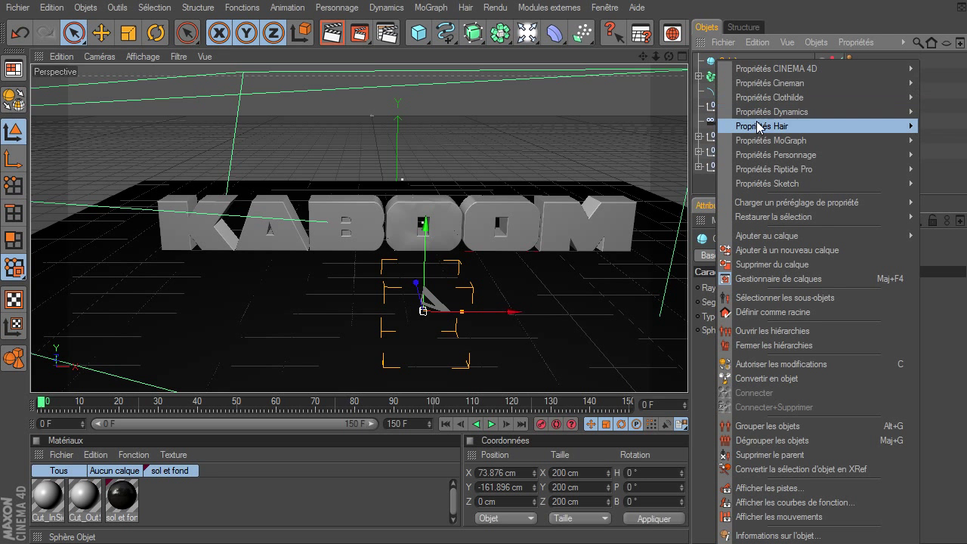
mouse_move(770, 141)
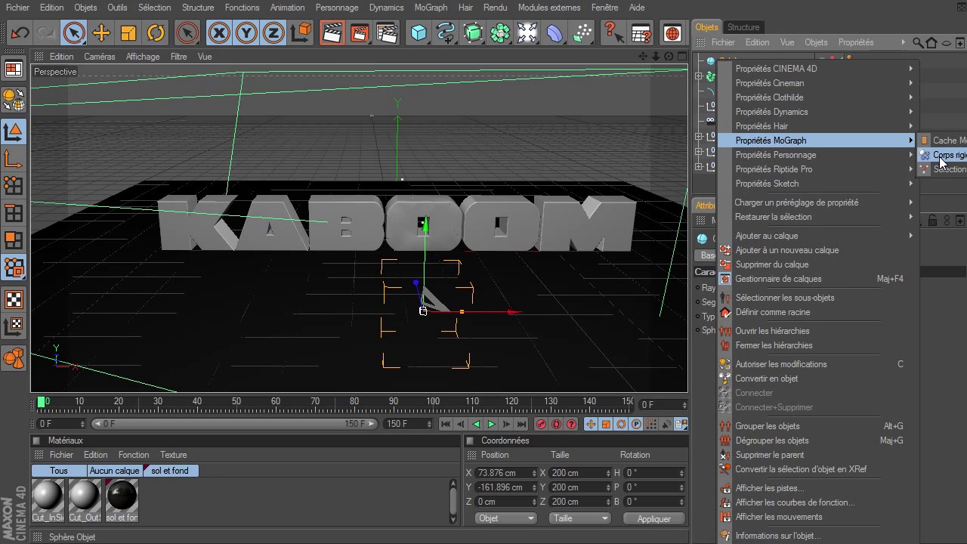
Add a Corps rigide tag to the sphere and keyframe it shooting up into the O at frames 40–41.
click(946, 154)
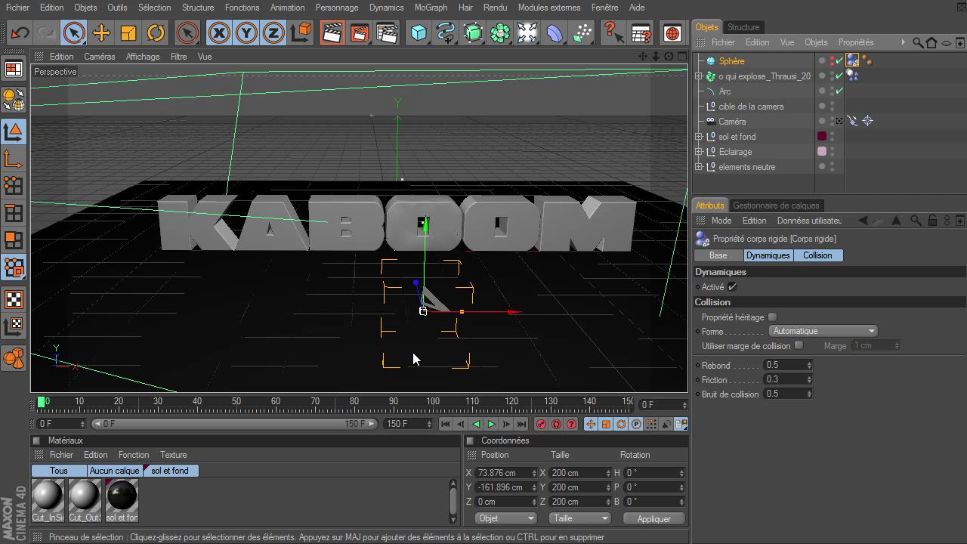
click(197, 405)
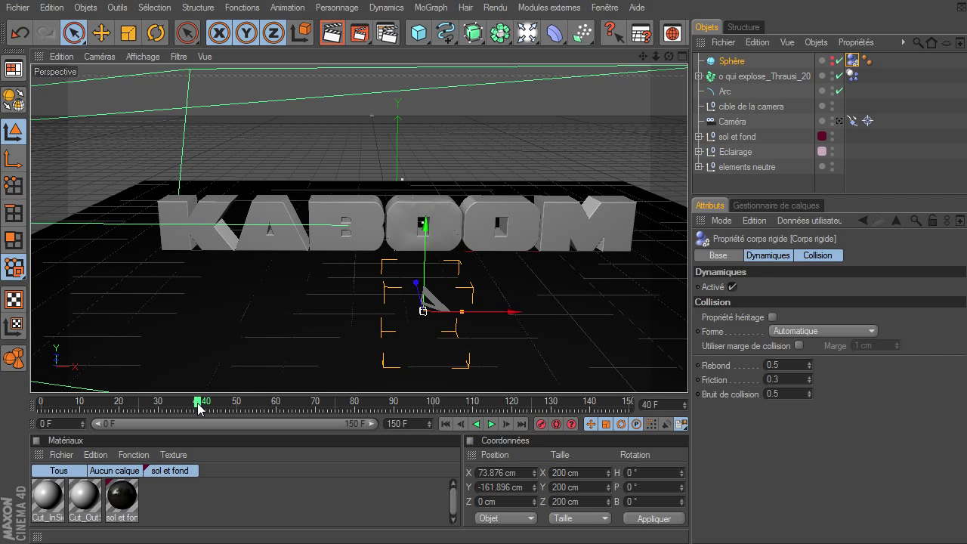
click(541, 425)
click(504, 422)
click(504, 422)
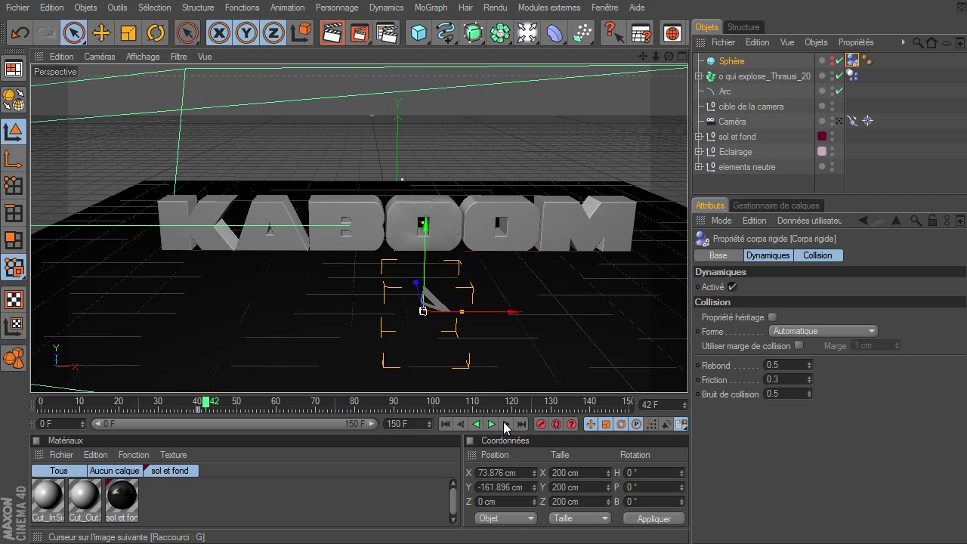
click(462, 423)
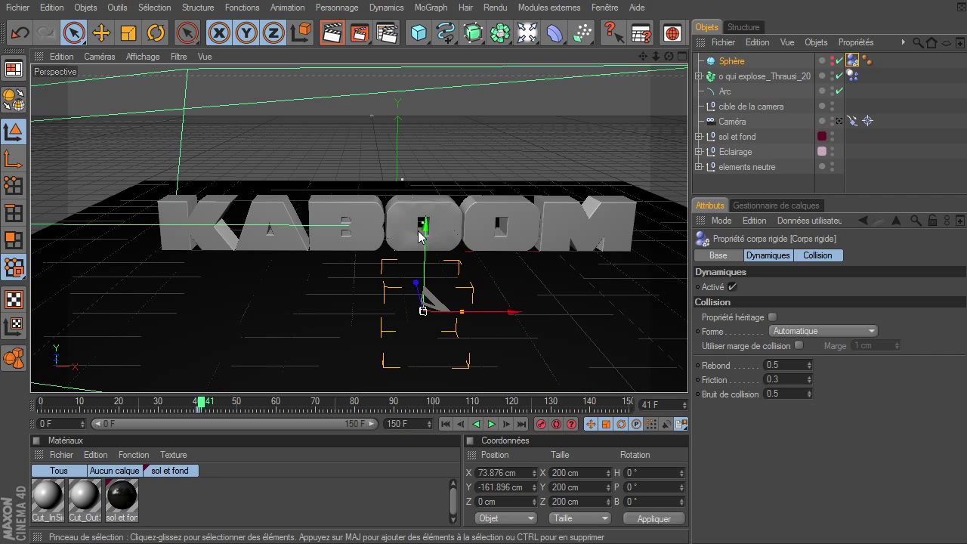
drag(426, 223, 428, 142)
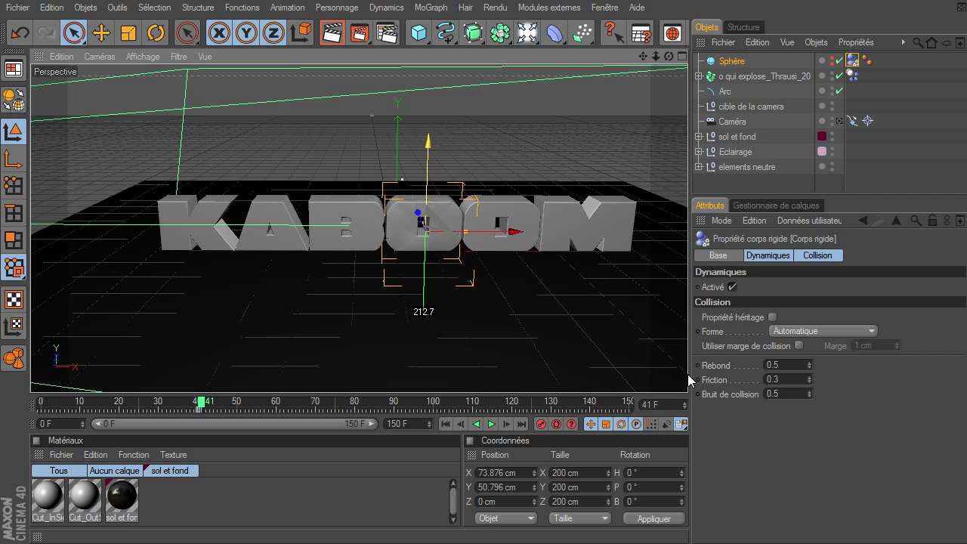
drag(427, 234, 428, 234)
Play back the shattering several times and reset the timeline view to frames 0–150.
click(446, 424)
click(491, 425)
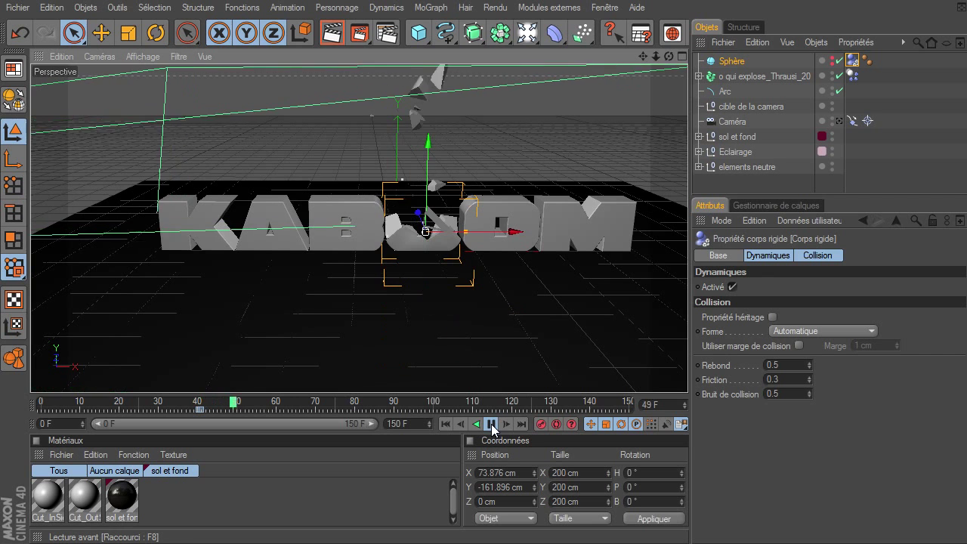
click(491, 424)
click(446, 424)
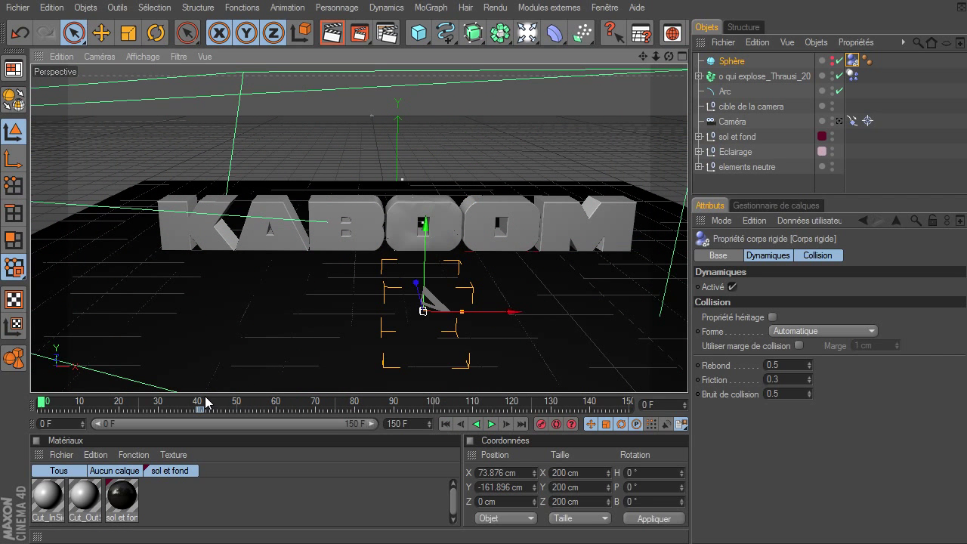
mouse_move(369, 425)
mouse_down()
mouse_move(217, 432)
mouse_move(229, 425)
mouse_up()
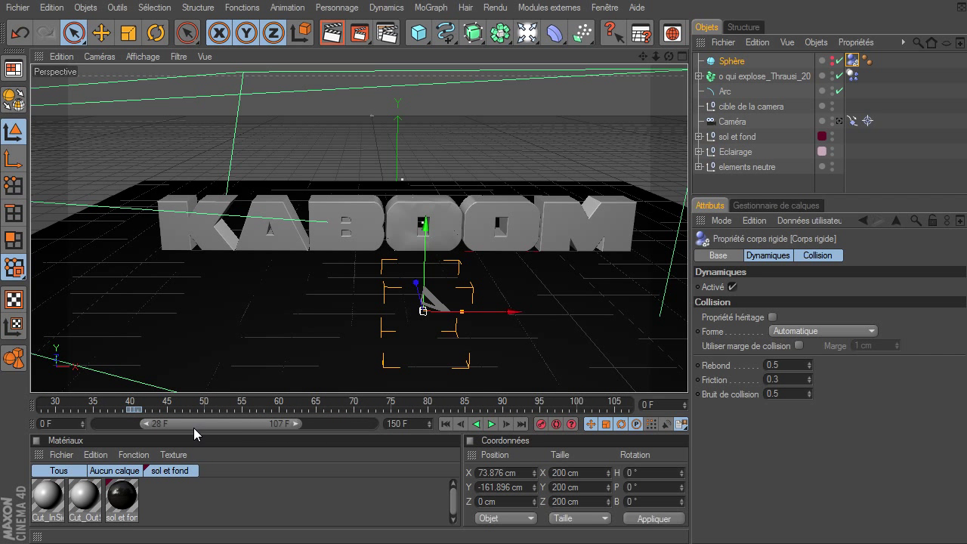
mouse_move(157, 425)
mouse_down()
mouse_move(205, 428)
mouse_move(182, 429)
mouse_move(237, 410)
mouse_up()
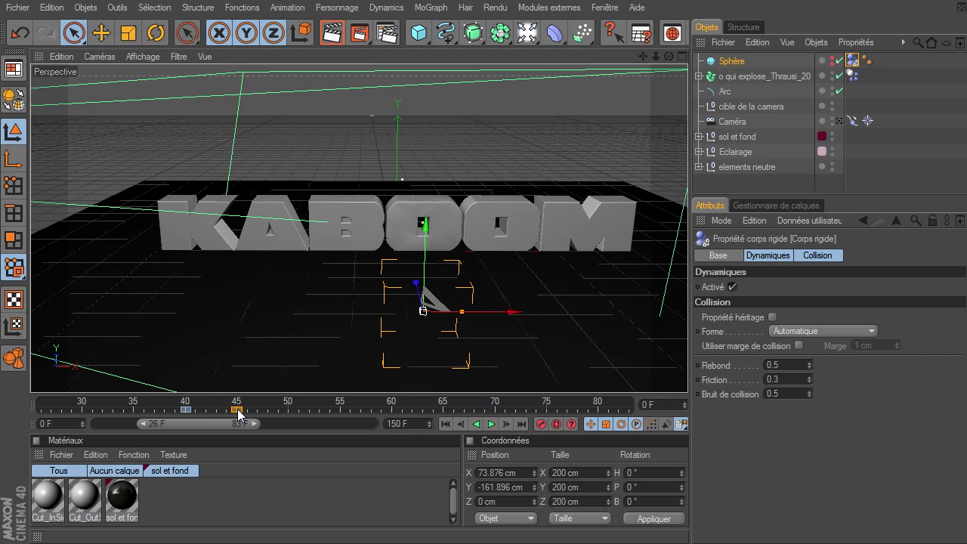
click(492, 424)
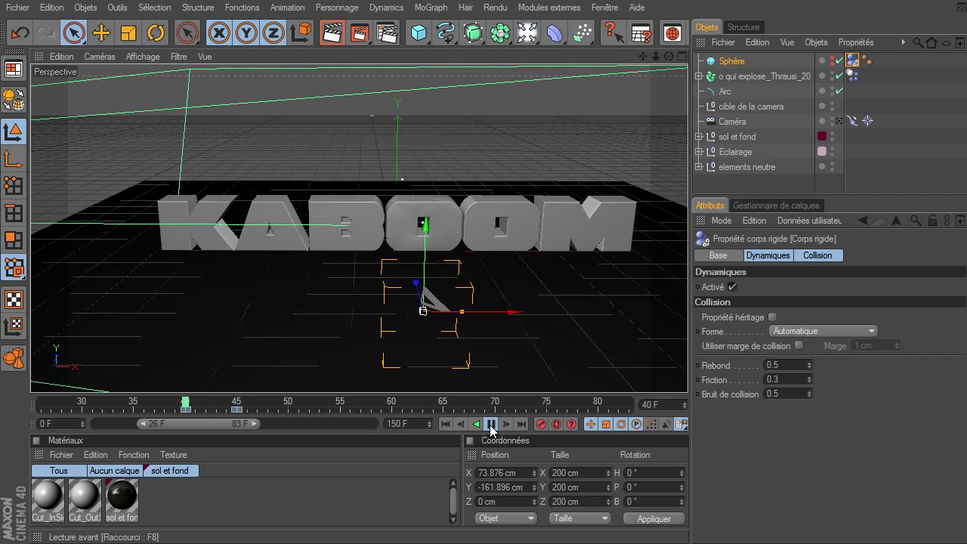
click(491, 425)
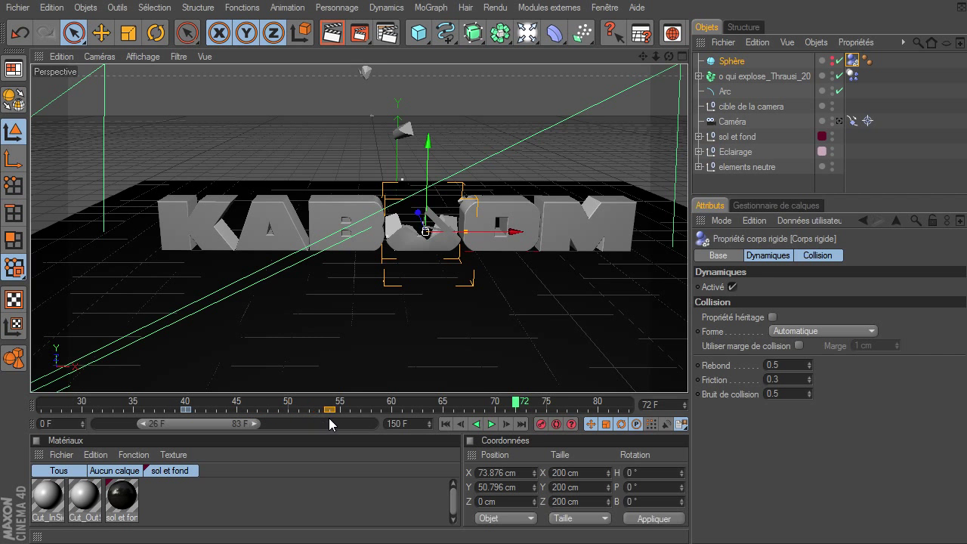
click(446, 424)
click(491, 424)
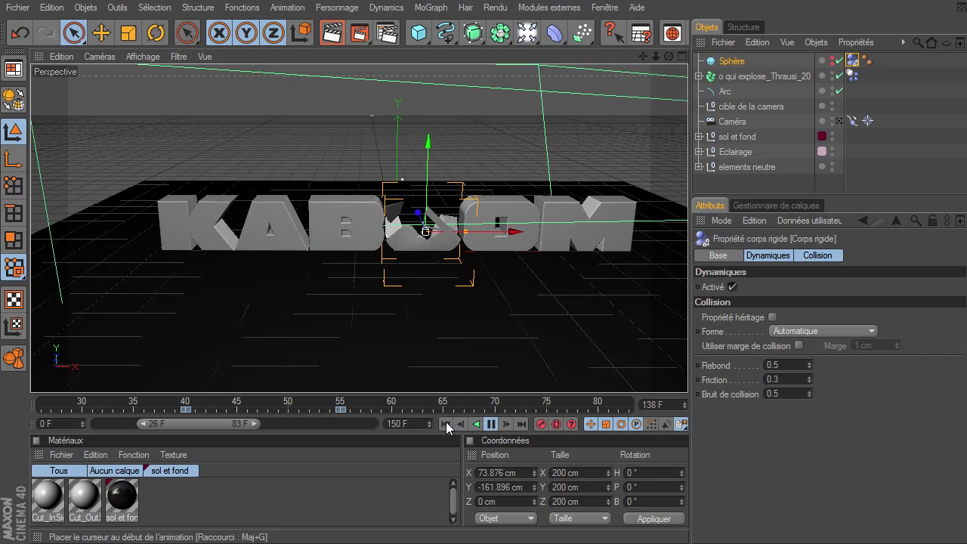
click(446, 424)
click(492, 424)
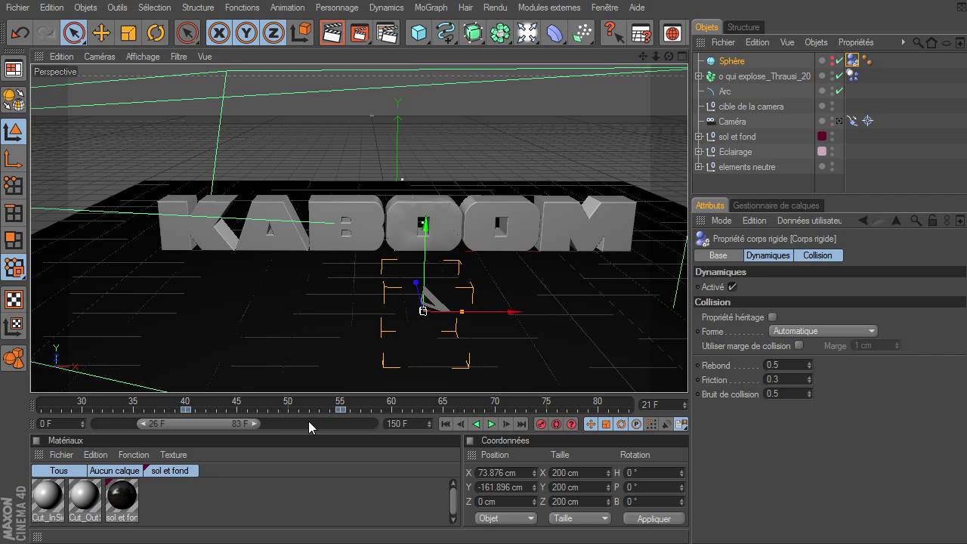
drag(256, 422, 378, 424)
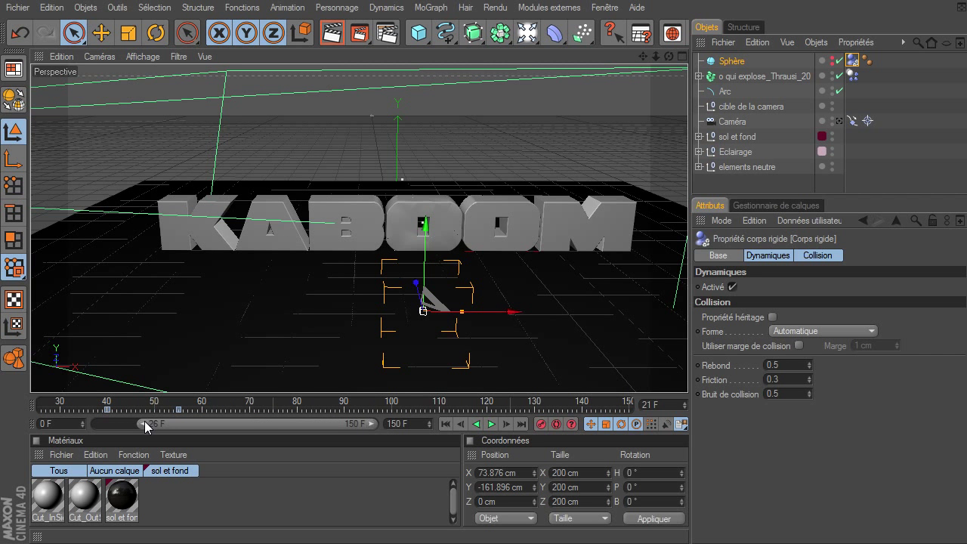
drag(146, 424, 97, 424)
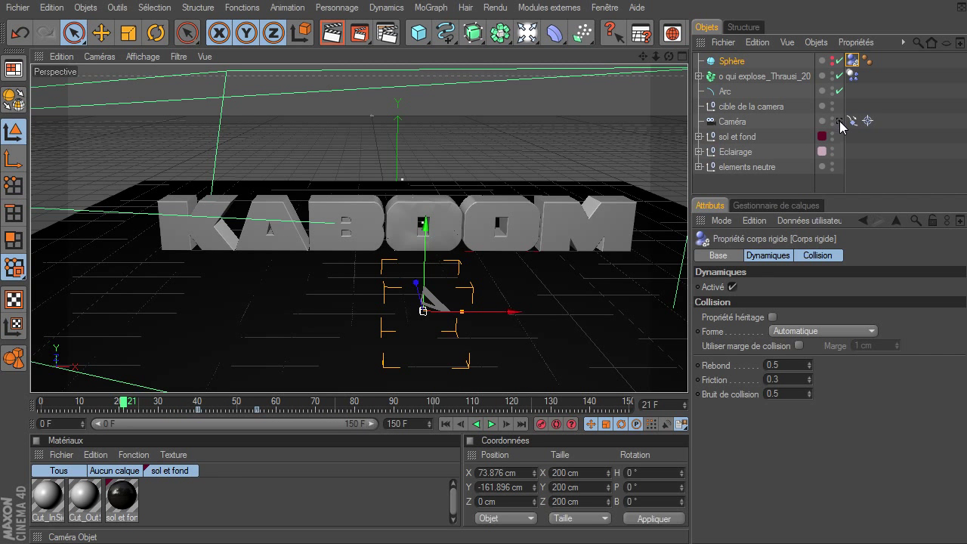
Preview the animation through the camera, check frame 71, return to frame 0, and select the fracture object.
click(840, 122)
click(492, 424)
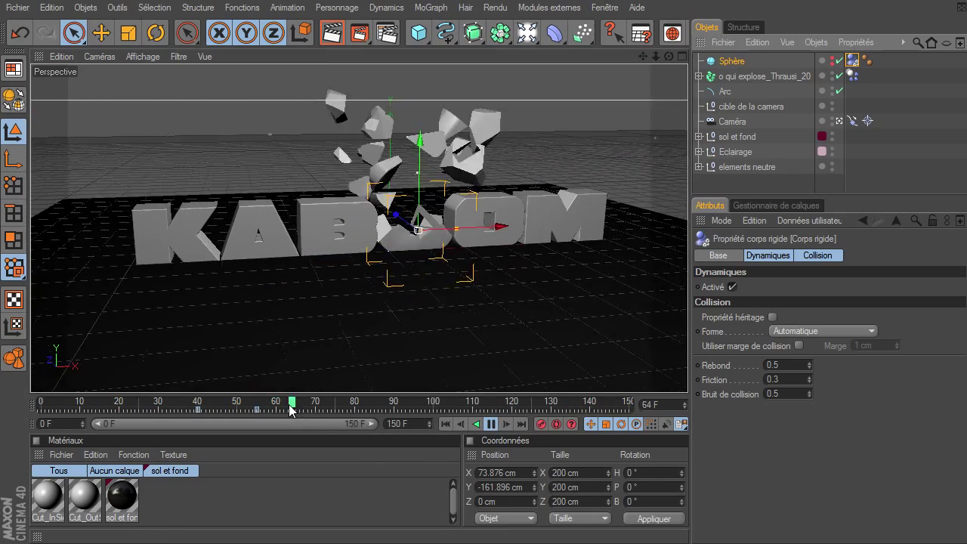
click(491, 425)
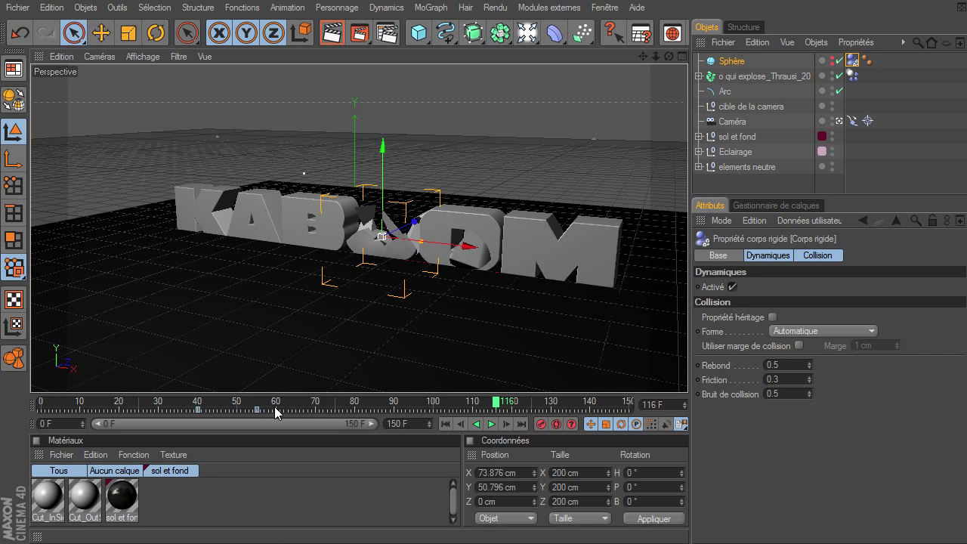
click(446, 424)
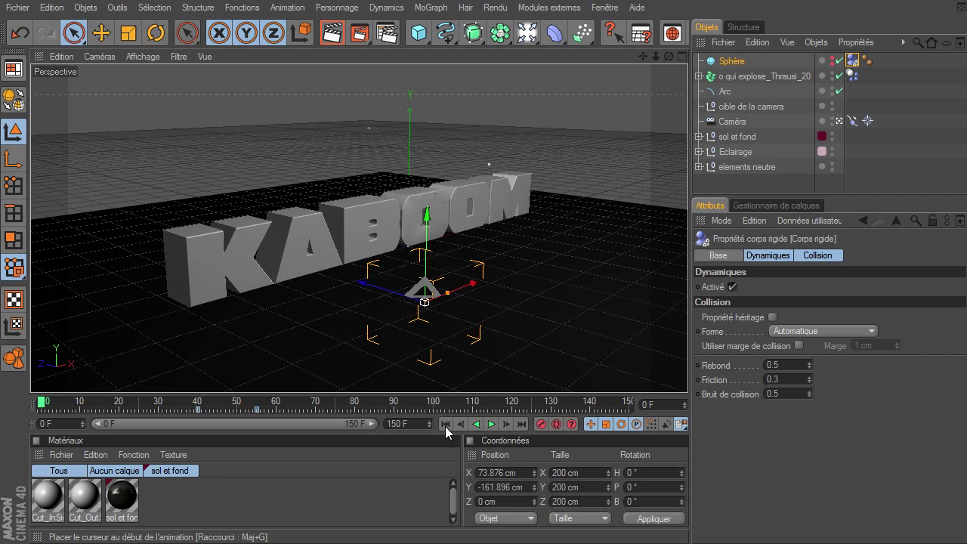
click(320, 405)
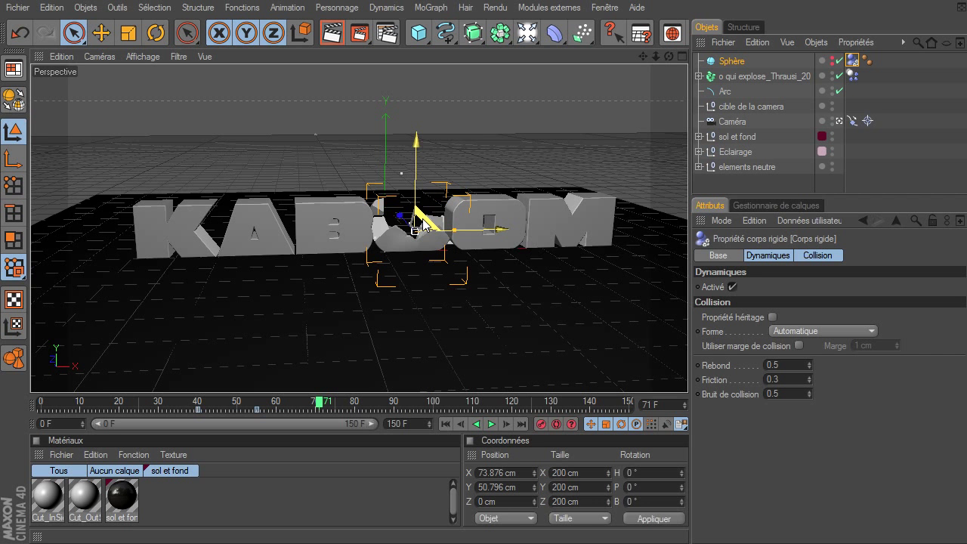
click(446, 424)
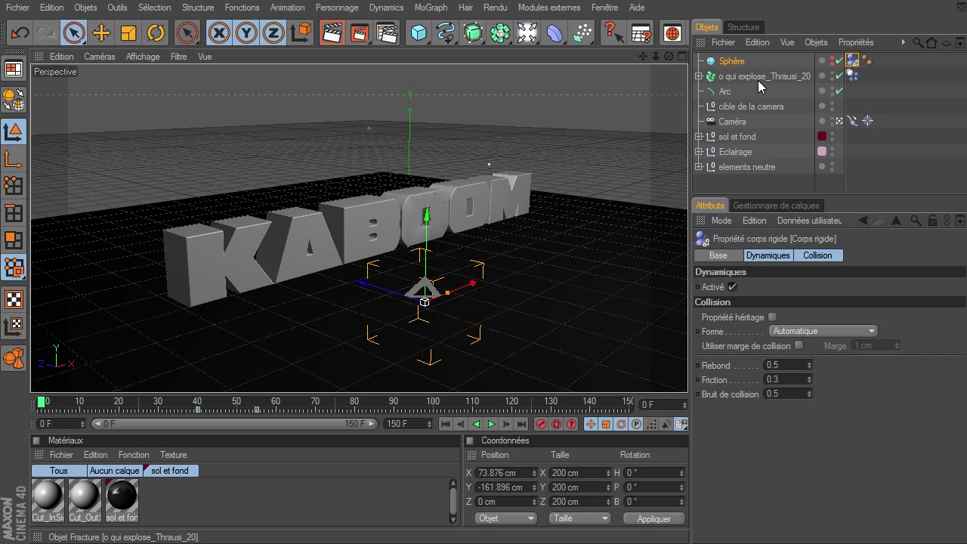
click(737, 78)
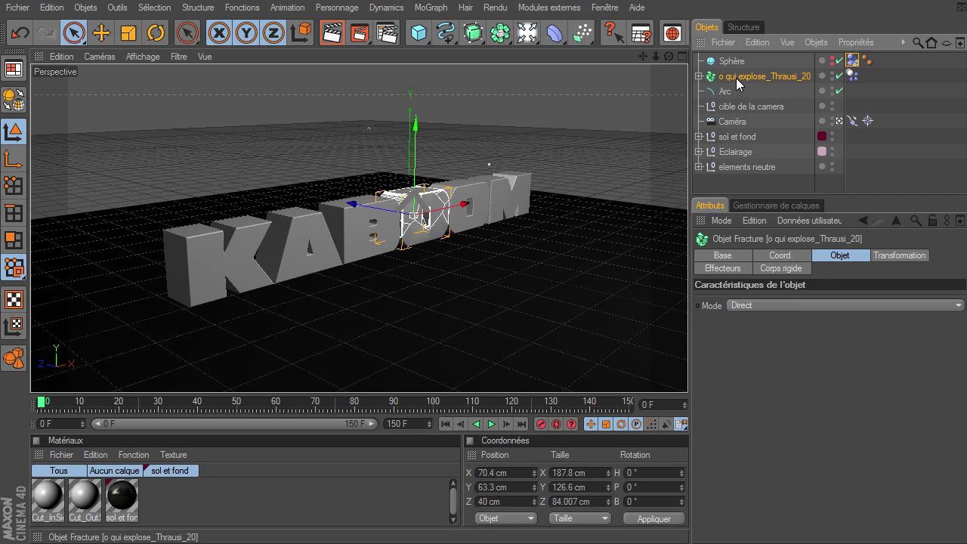
Add a Cache MoGraph tag to the Fracture object and bake the explosion with Conformer.
right_click(721, 78)
mouse_move(776, 158)
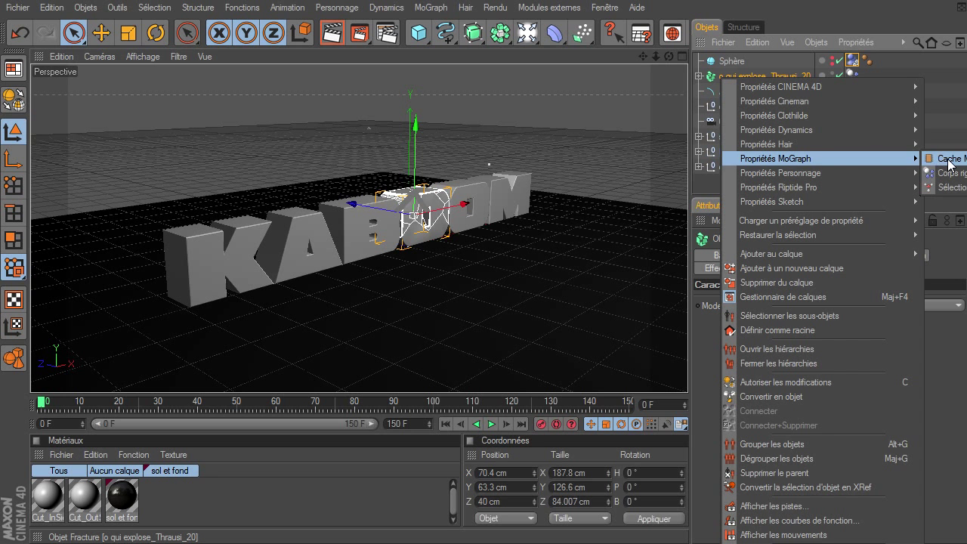
click(950, 162)
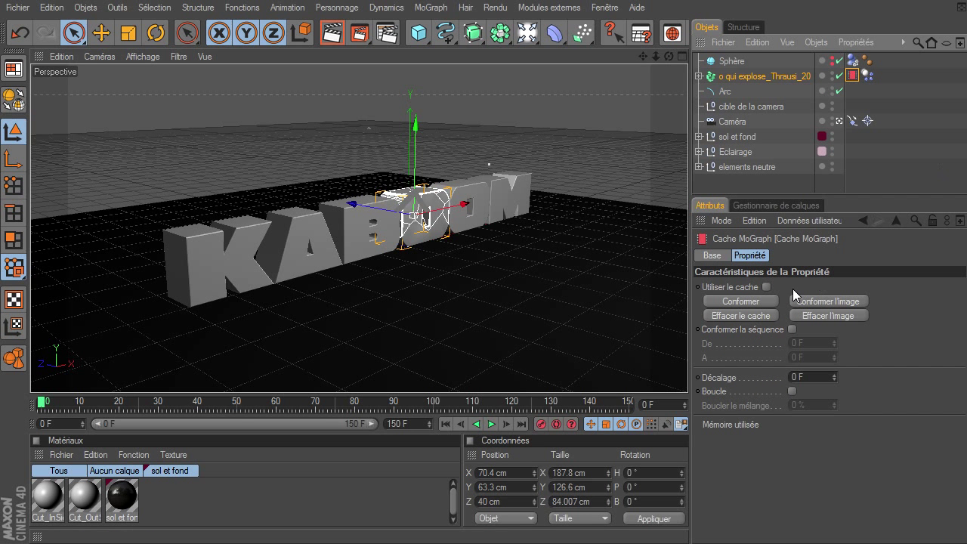
click(724, 301)
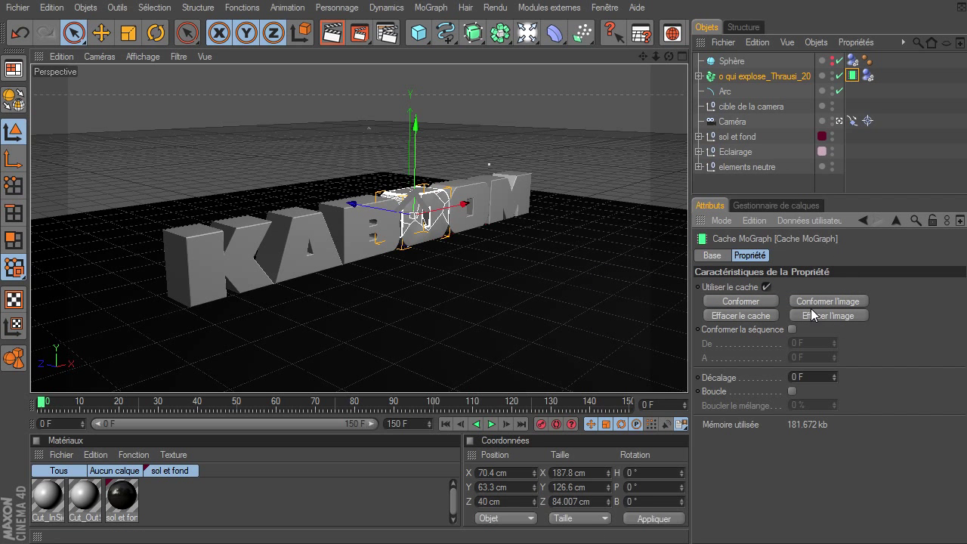
Scrub through frames 56, 70, 112 and 117 to check the debris, then return to frame 0.
click(261, 401)
drag(261, 404, 317, 401)
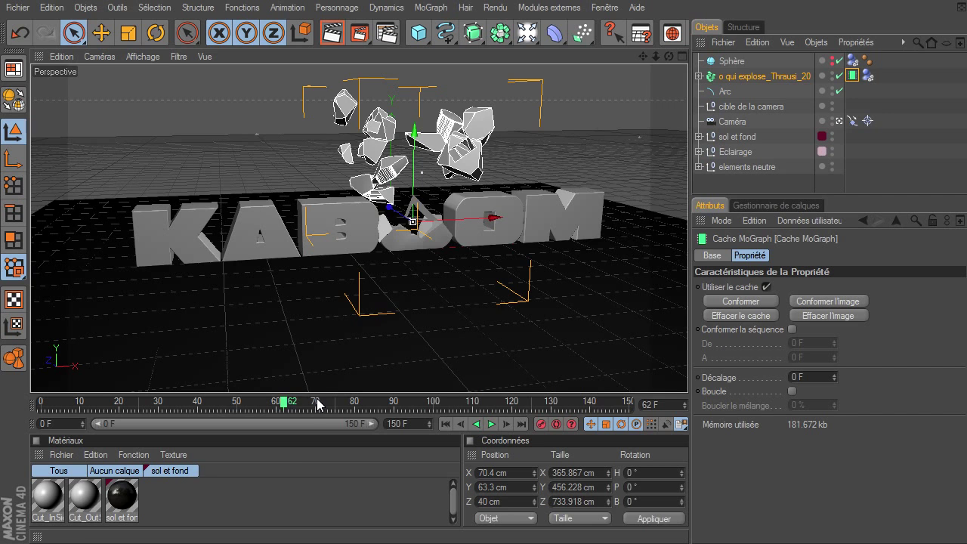
click(481, 405)
click(499, 403)
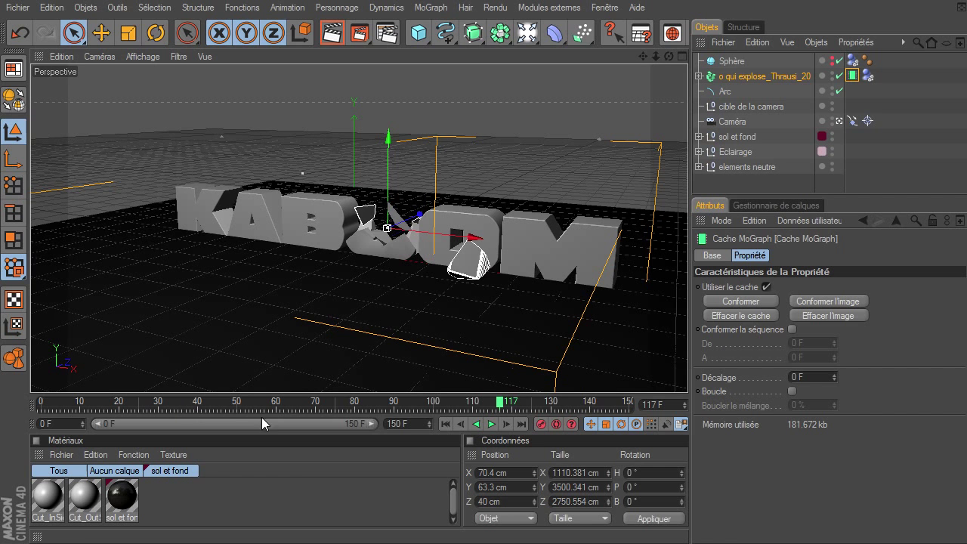
click(731, 186)
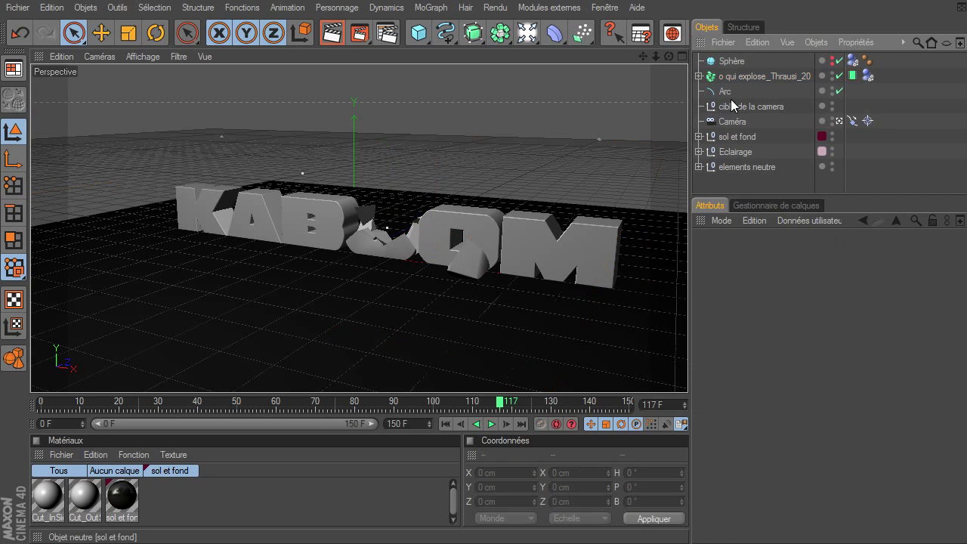
click(730, 61)
click(445, 424)
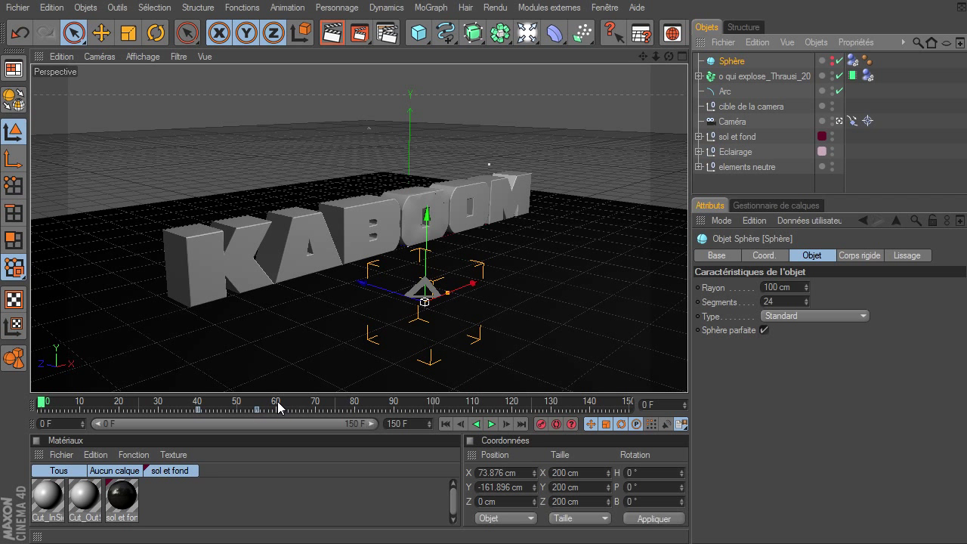
Go to frame 60, just after impact, and clear the sphere selection.
click(276, 408)
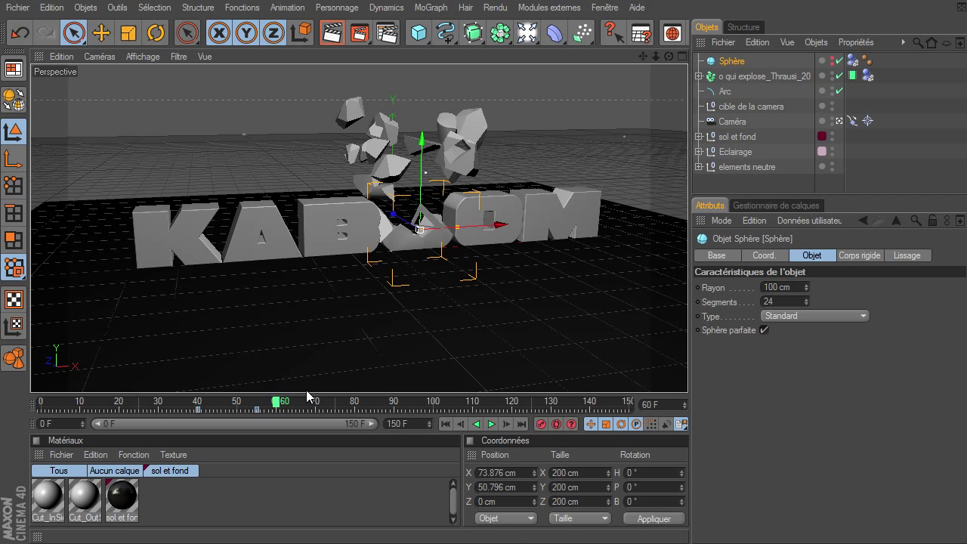
click(748, 185)
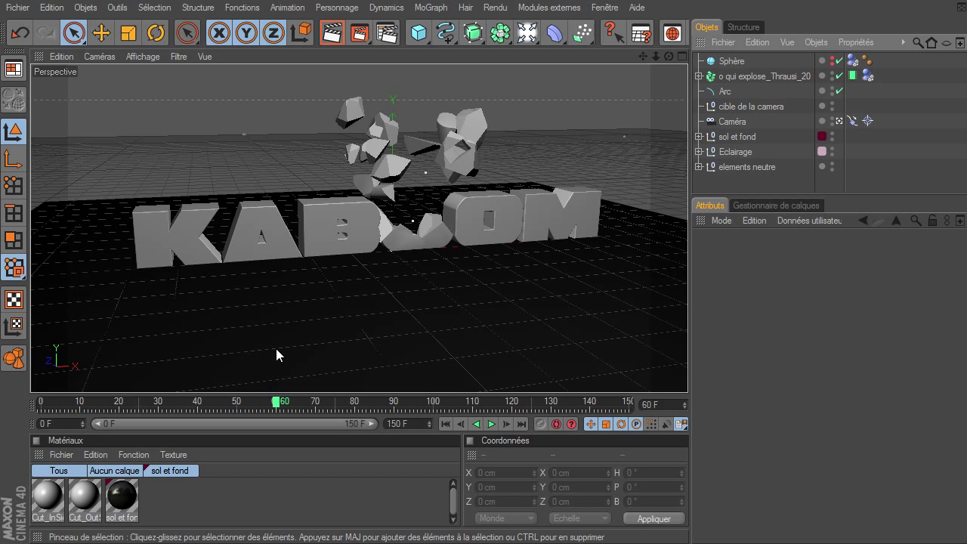
click(55, 7)
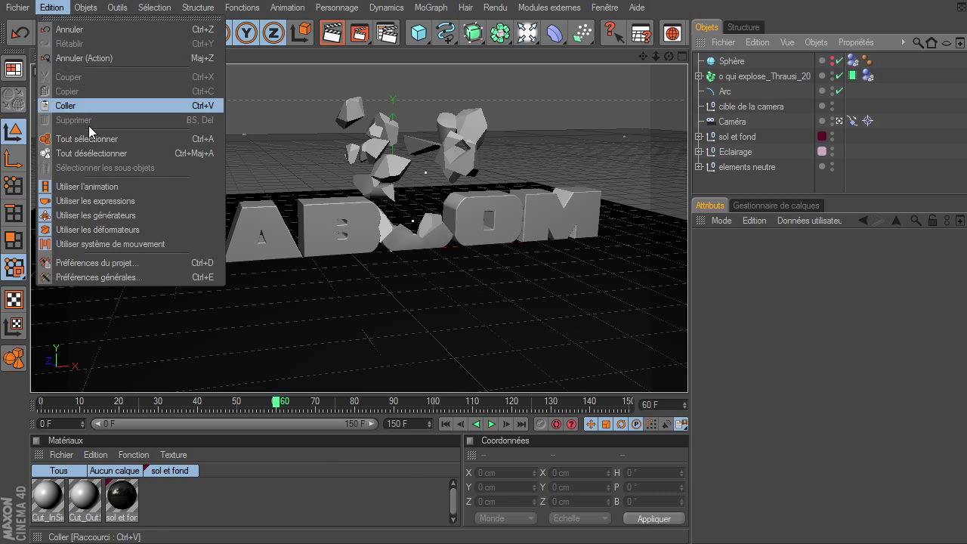
Keyframe the project MoDynamics Echelle de temps at 1 on frame 60, then go to frame 61 to edit it.
click(873, 372)
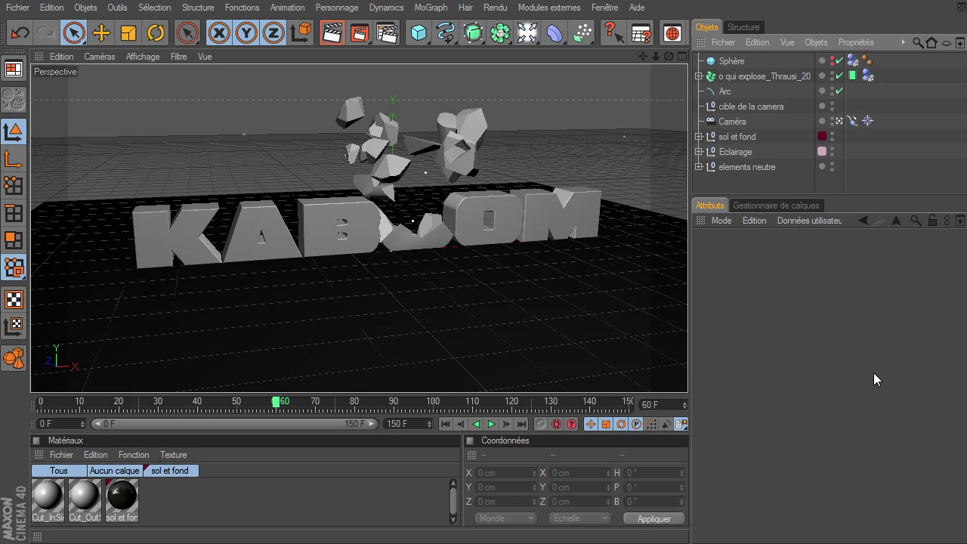
key(ctrl+d)
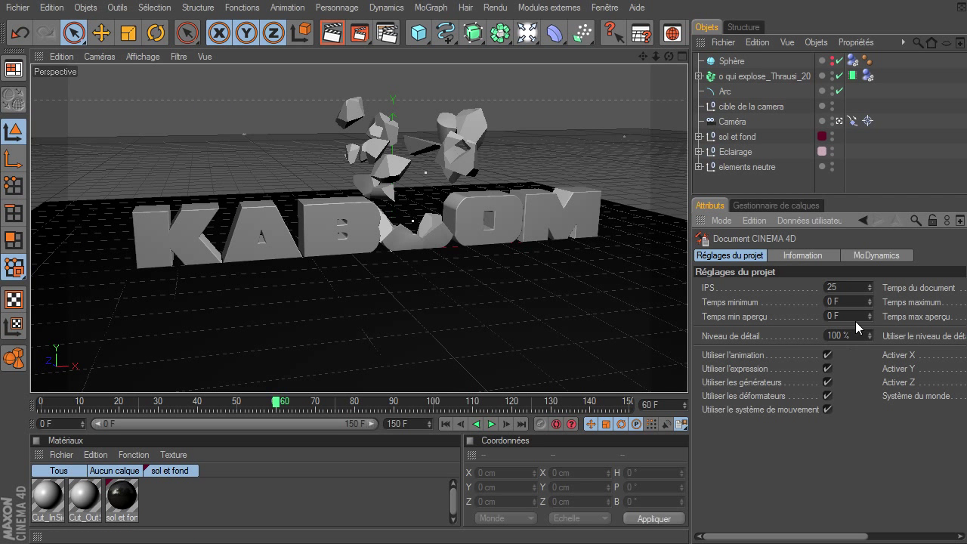
click(874, 255)
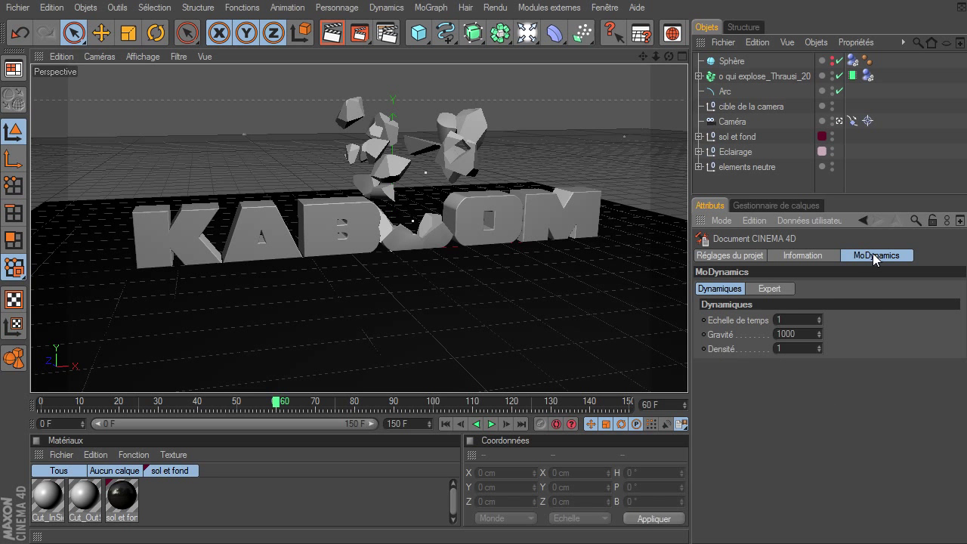
ctrl+click(703, 321)
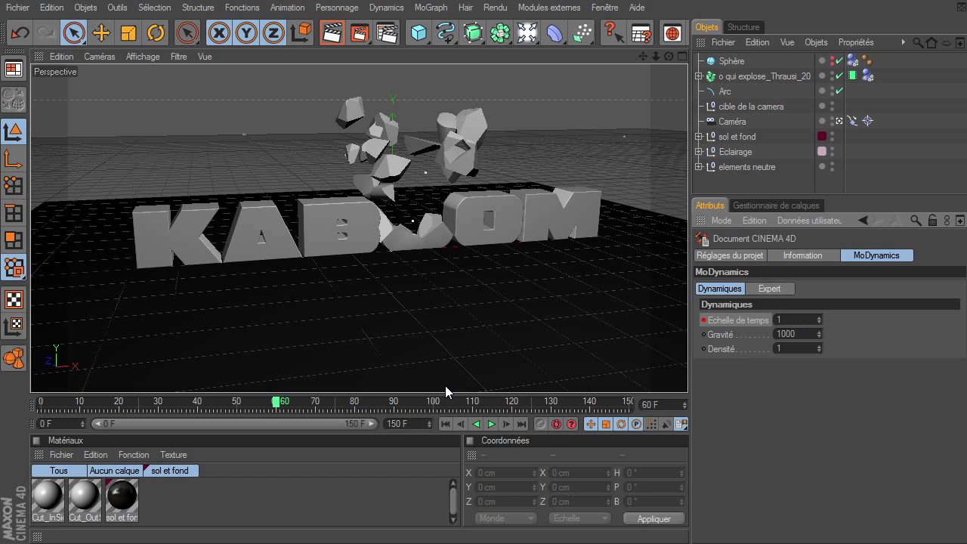
click(505, 424)
click(795, 318)
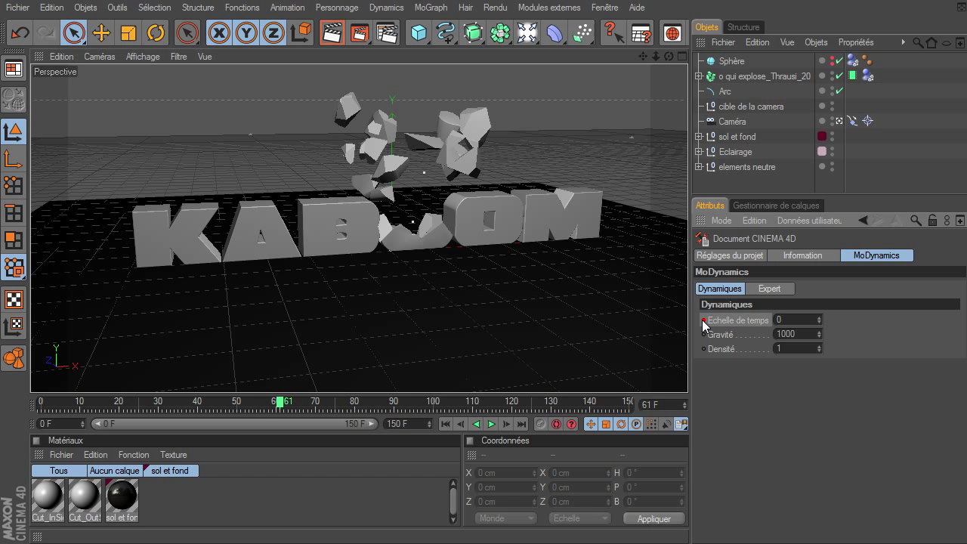
Keyframe Echelle de temps at 0 on frame 90 and at 1 on frame 91, then rewind to frame 0.
click(492, 424)
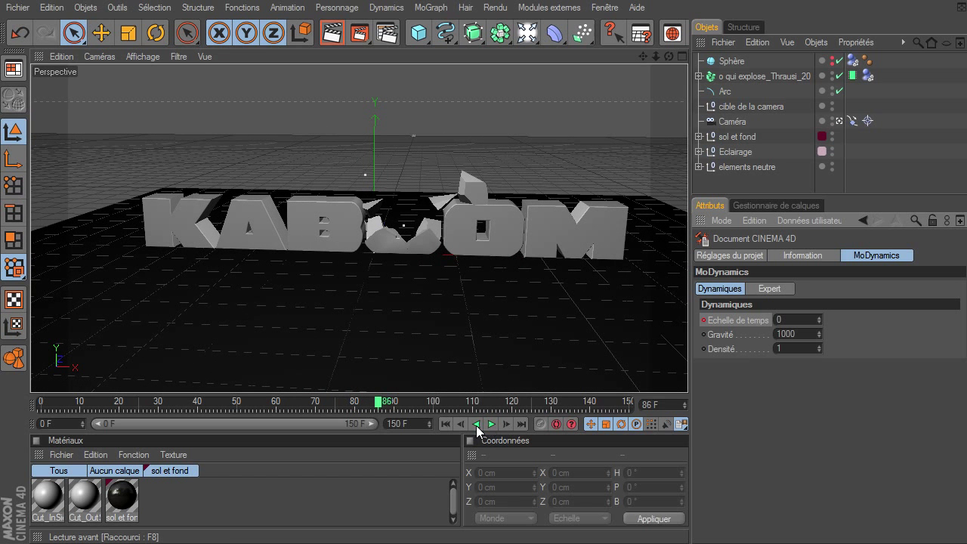
click(396, 405)
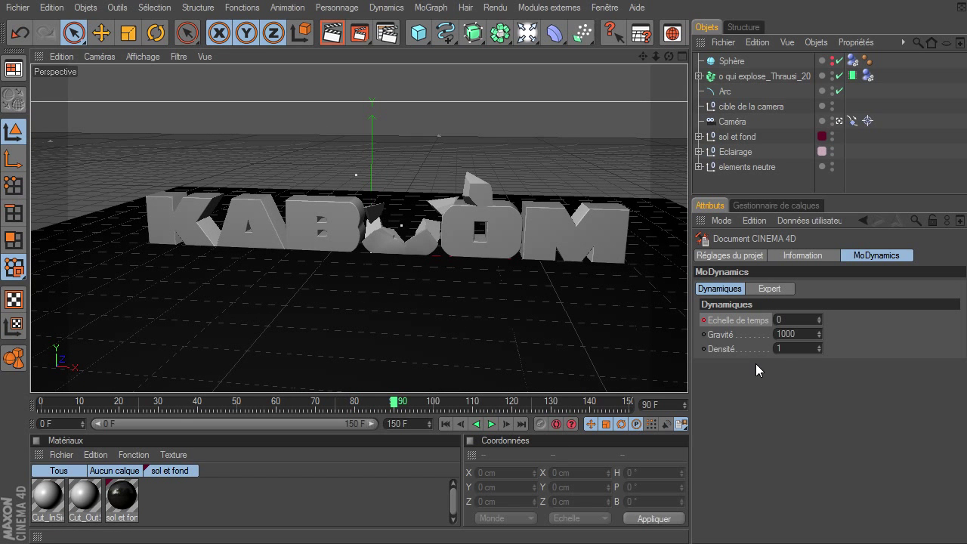
click(704, 321)
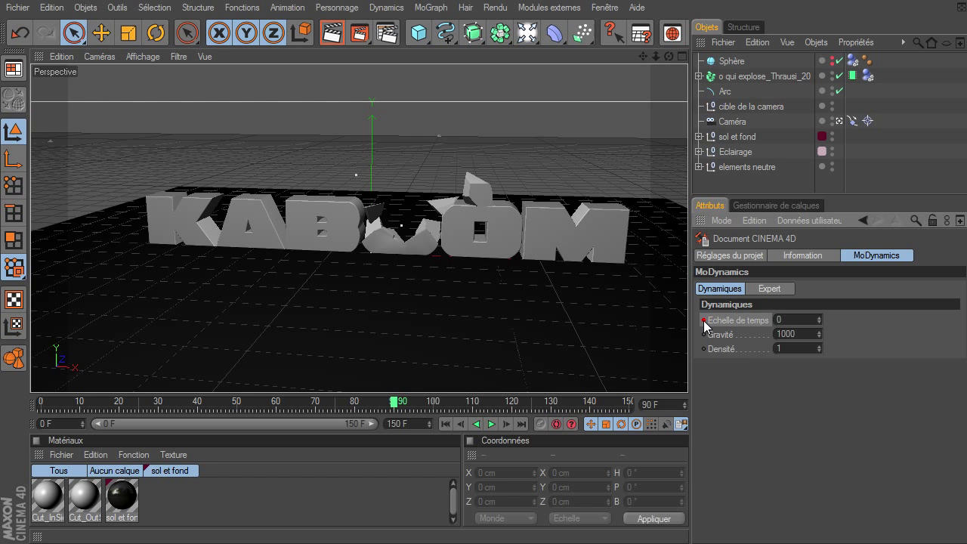
click(503, 423)
text(1)
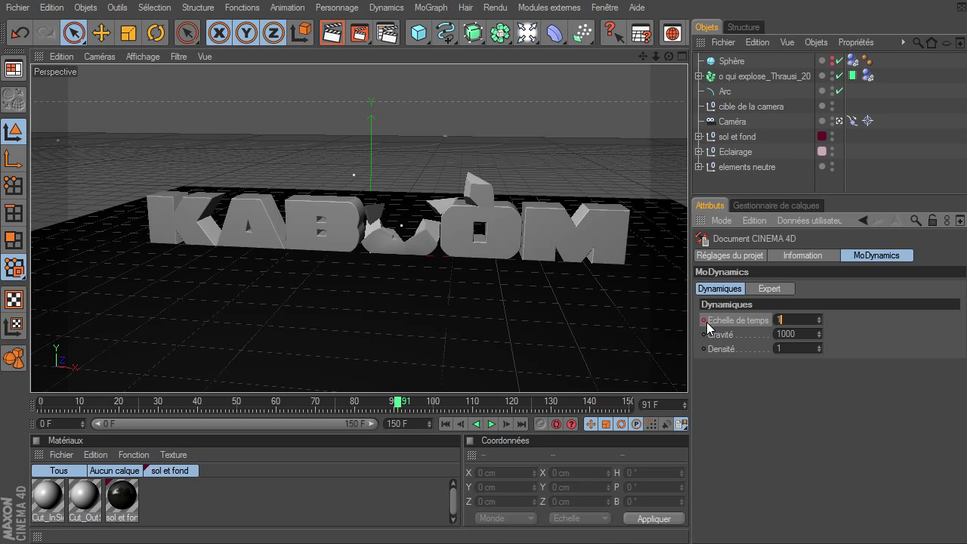
click(703, 321)
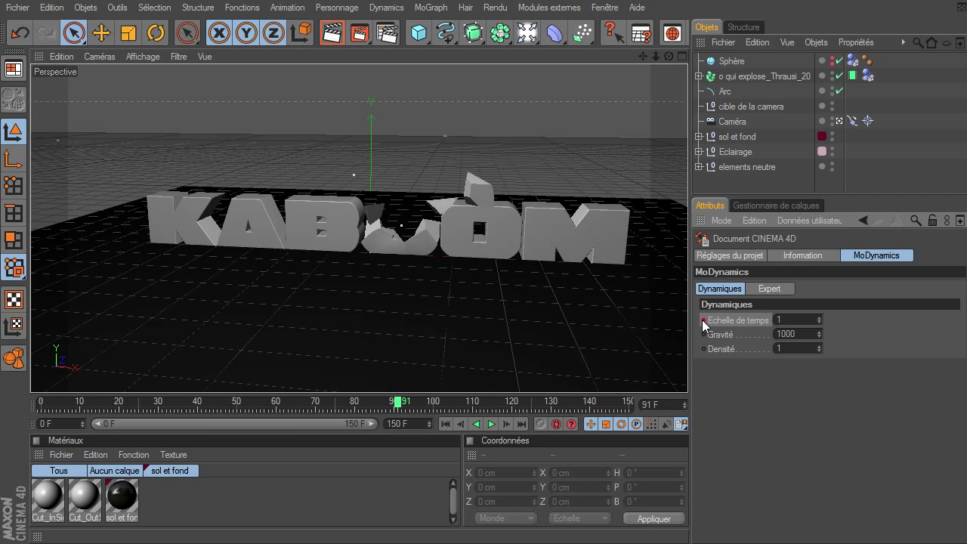
click(451, 427)
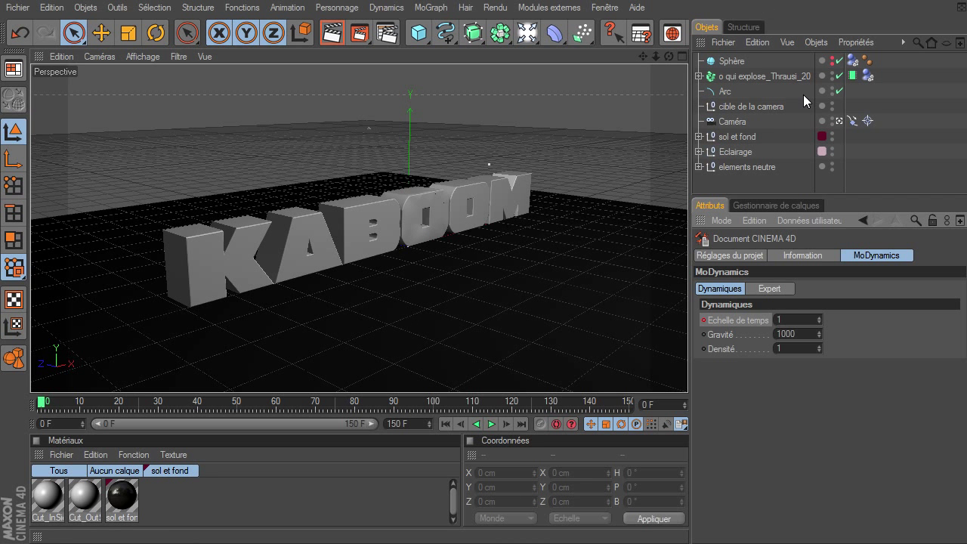
click(853, 77)
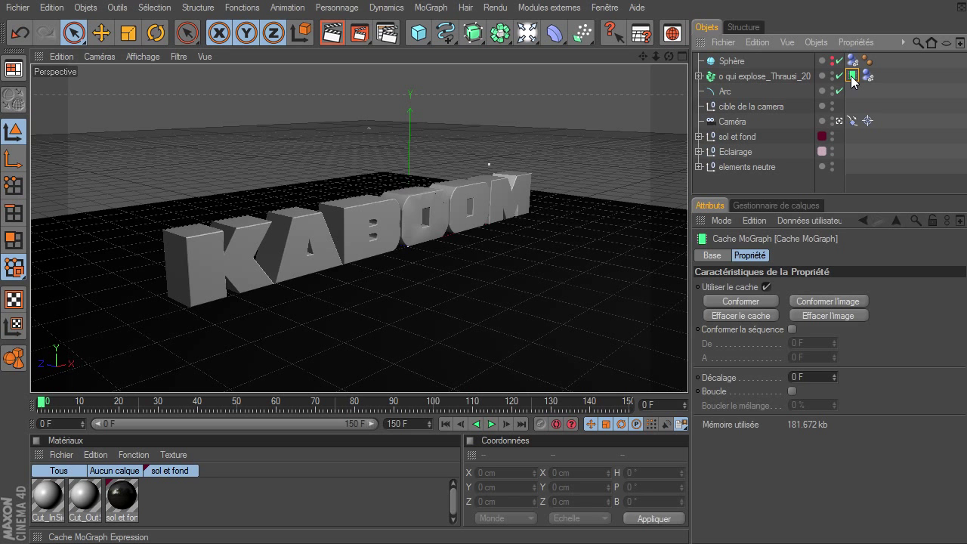
Clear and rebake the MoGraph cache, play to frame 68, and render that frame in the viewport.
click(763, 313)
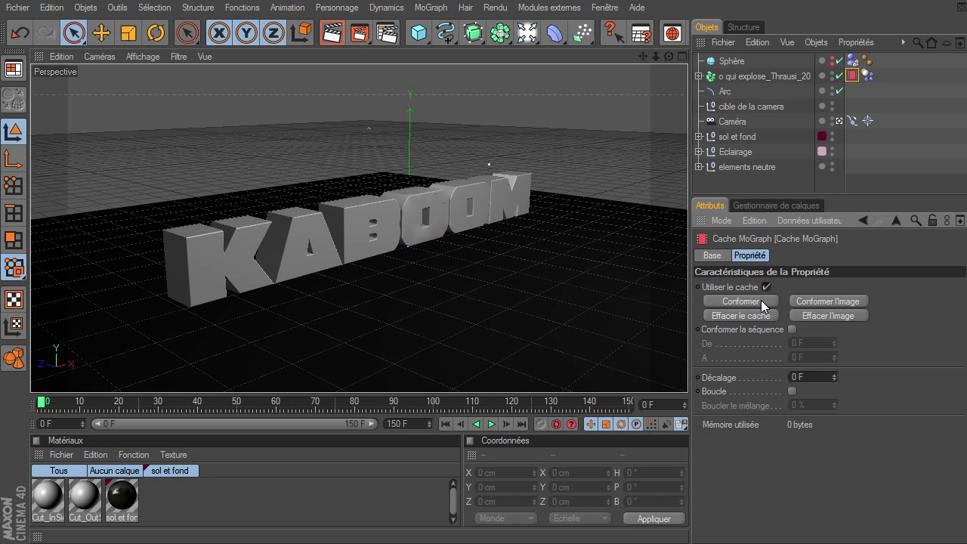
click(761, 300)
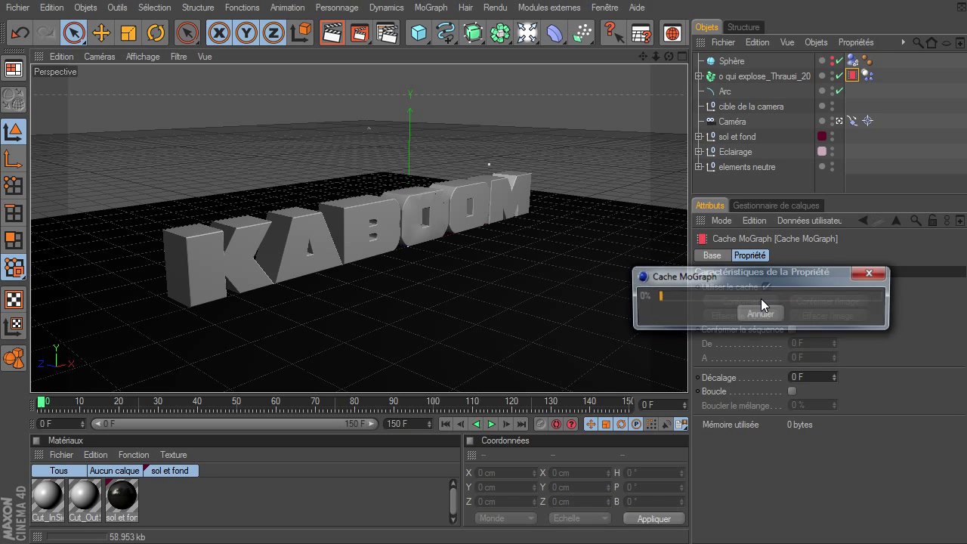
click(489, 425)
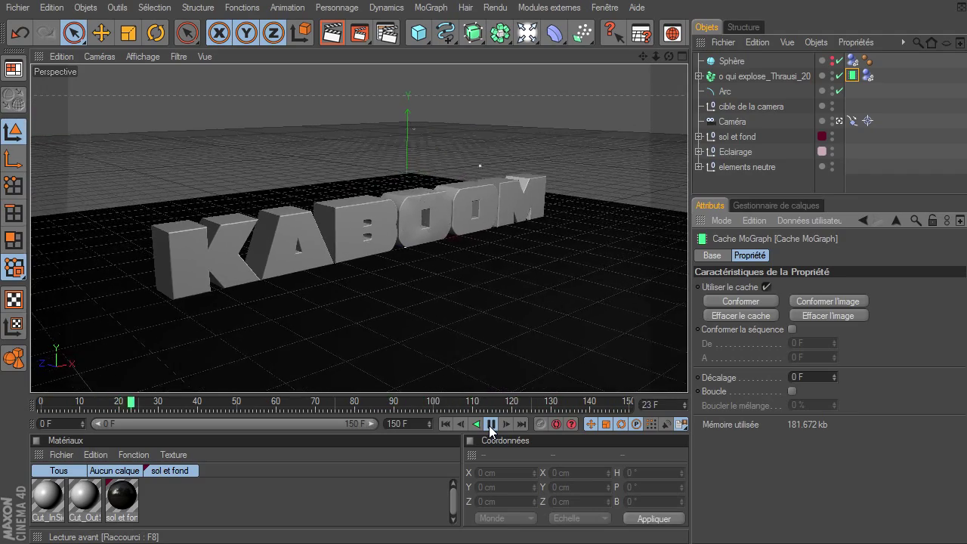
click(490, 424)
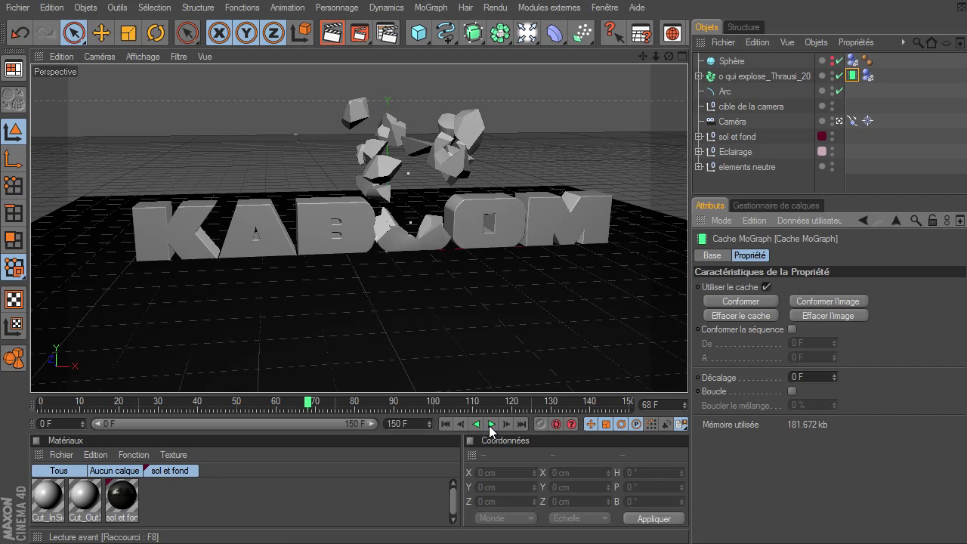
click(331, 33)
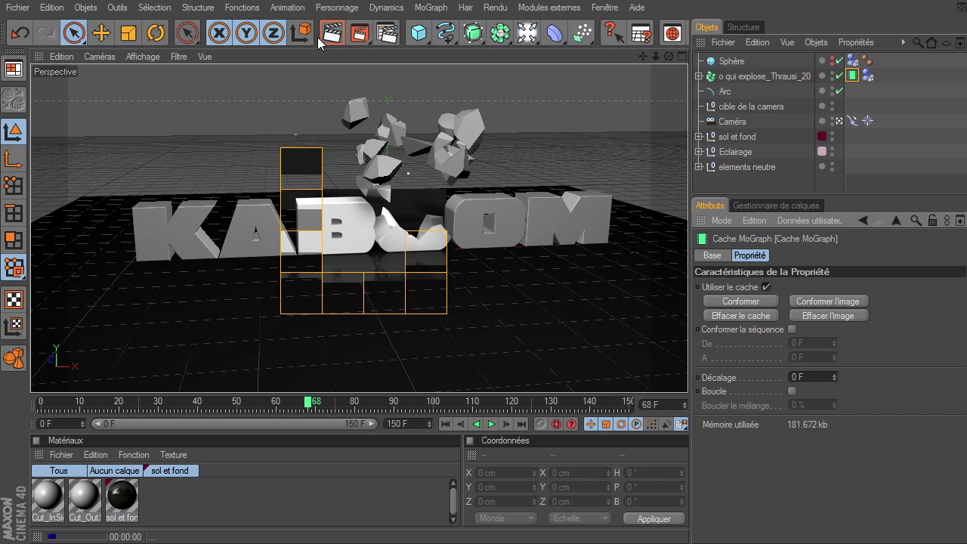